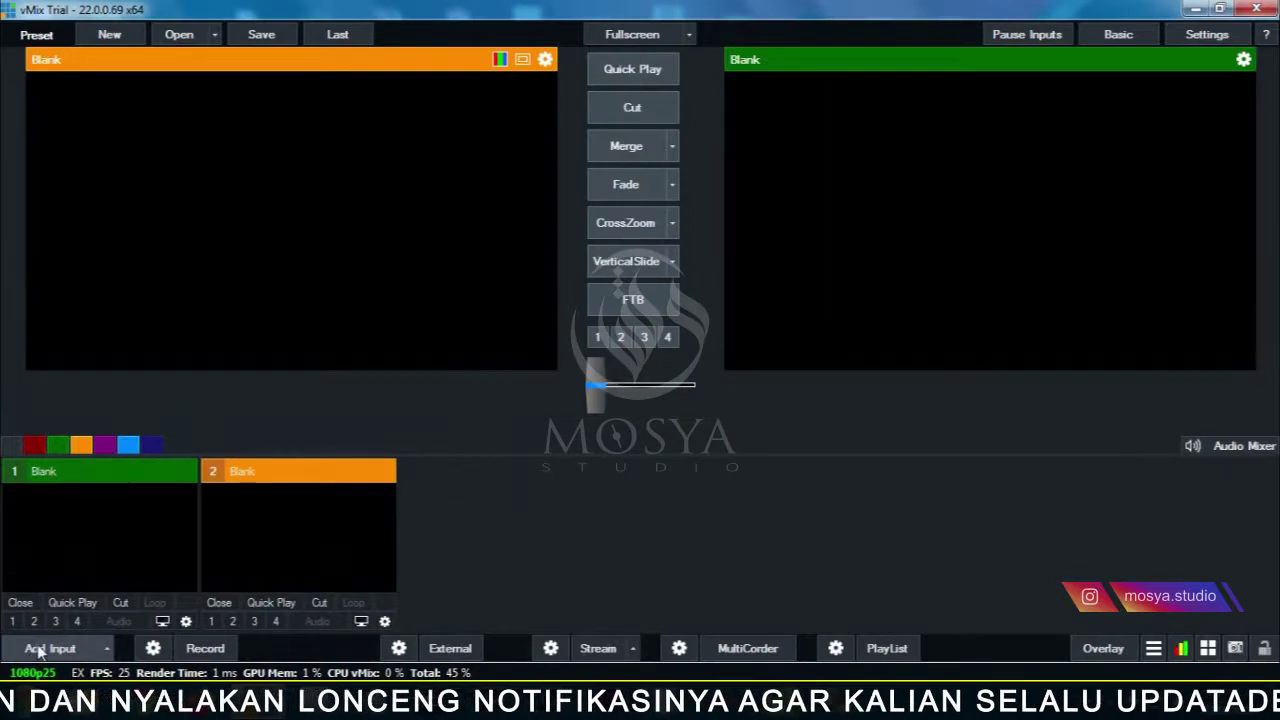
- Add the recent "Ghar More Pardesiya" MKV file as a video input
left_click(50, 648)
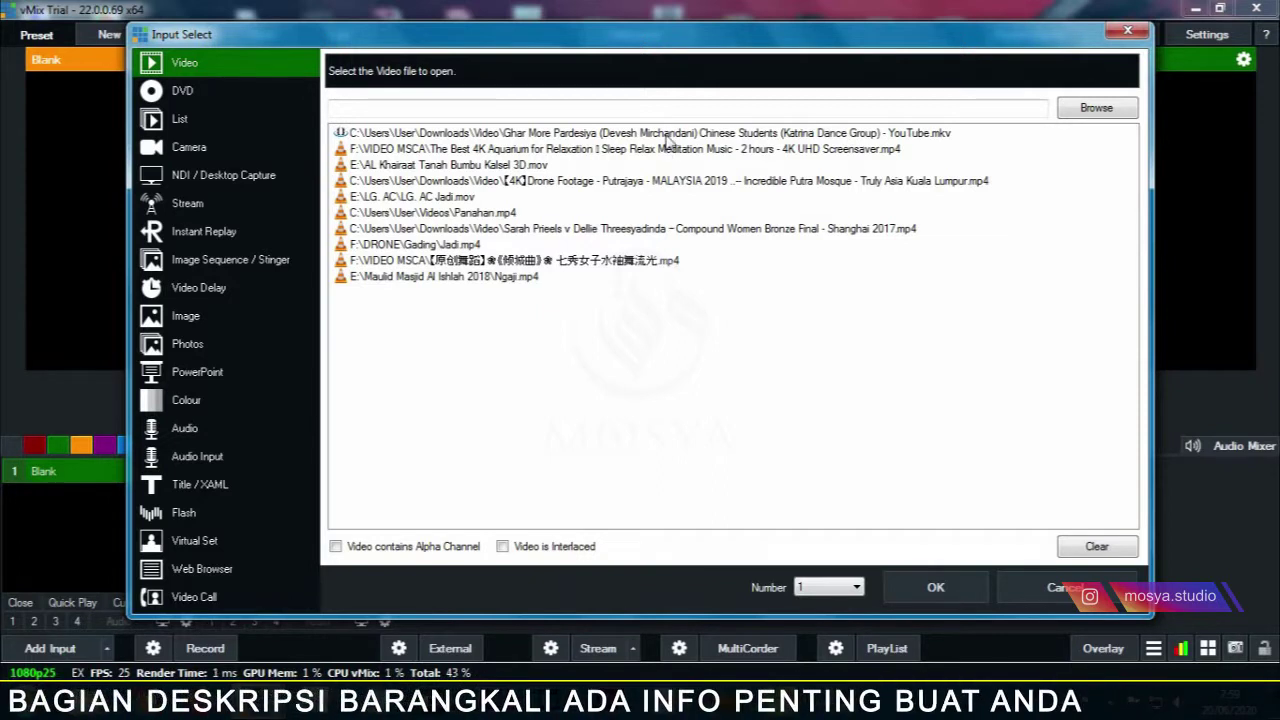
left_click(667, 136)
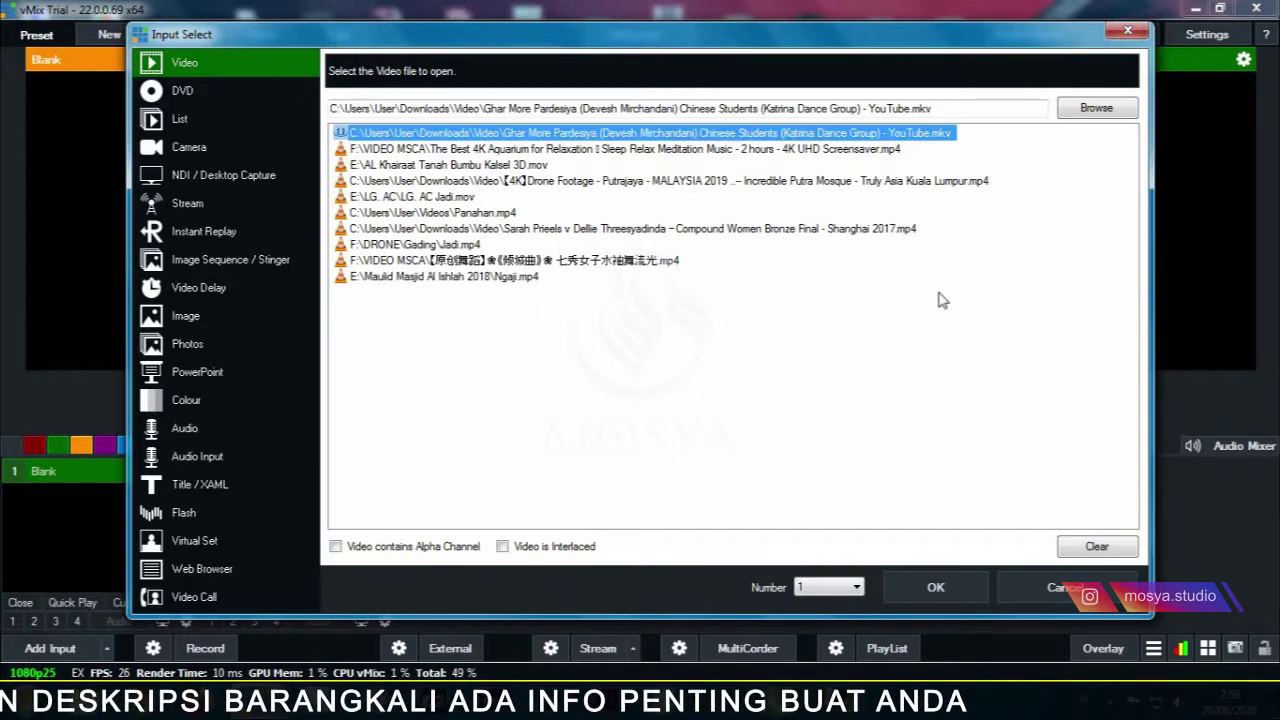
left_click(927, 580)
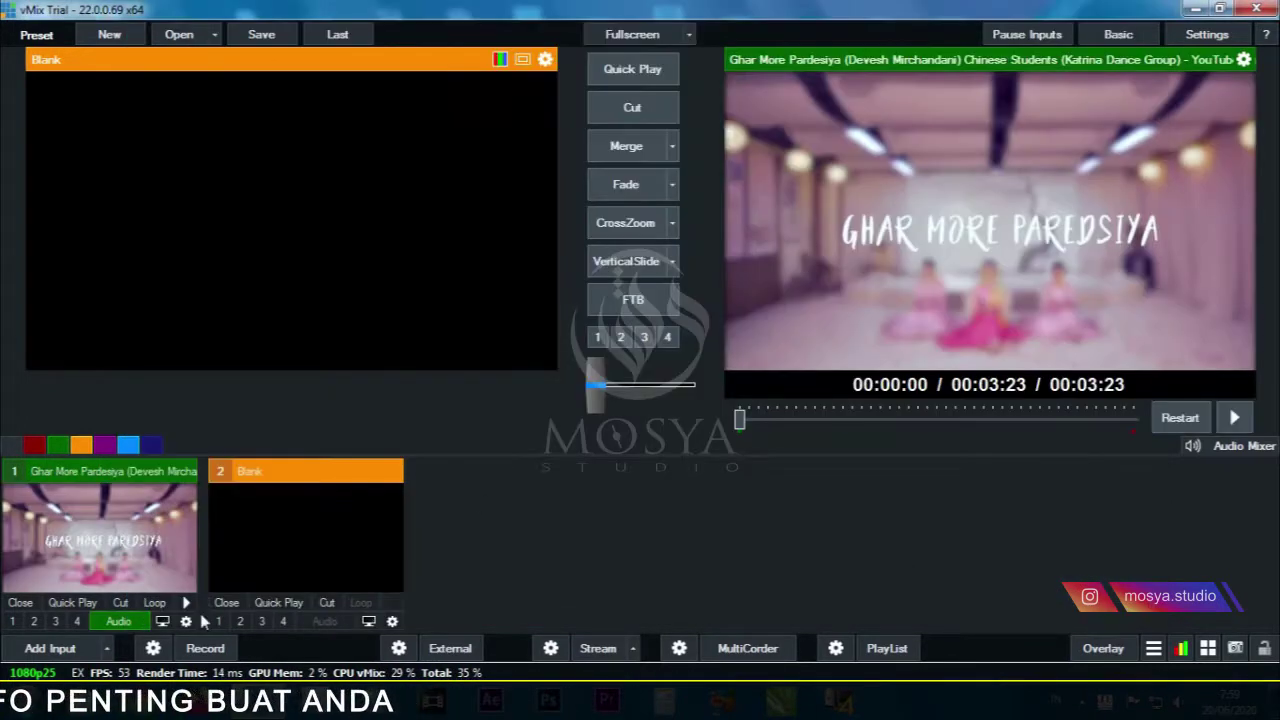
- Turn off the dance video input's audio, start its playback and enable looping
left_click(122, 620)
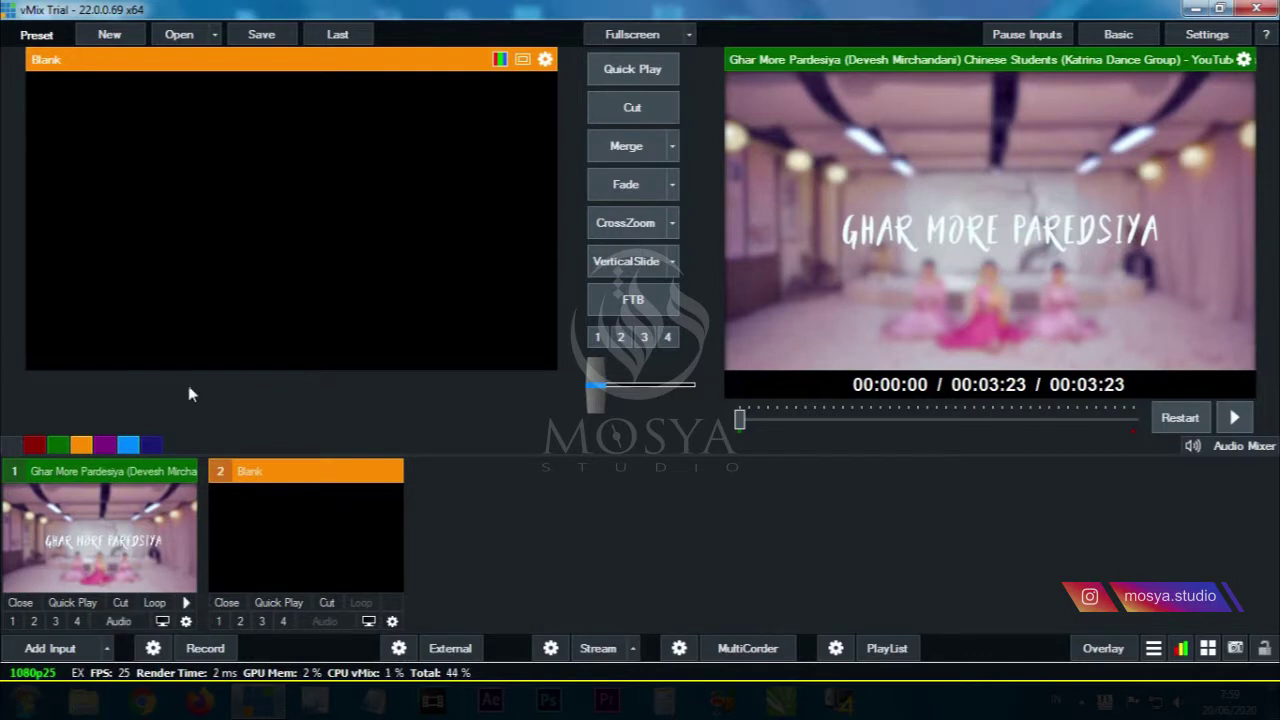
left_click(186, 603)
left_click(155, 604)
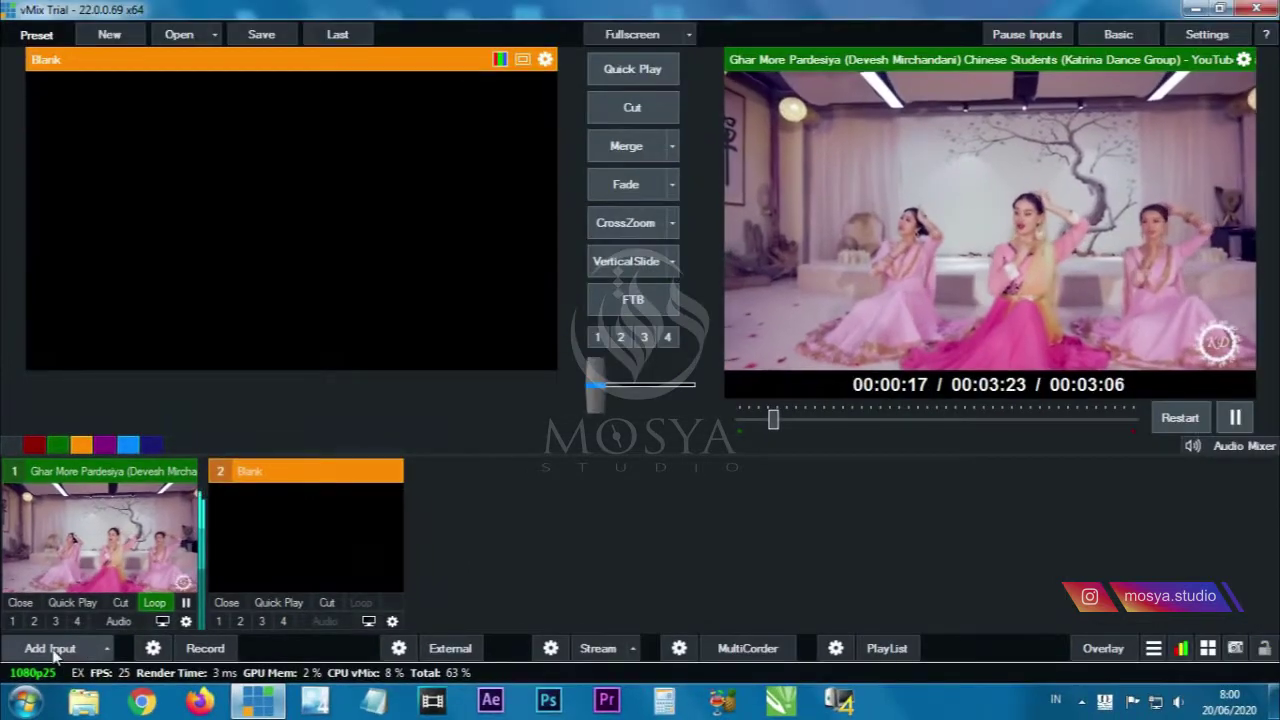
- Begin adding a Title / XAML input and examine the GT Title, GT Ticker, GT ScoreBoard and GT Social templates
left_click(52, 648)
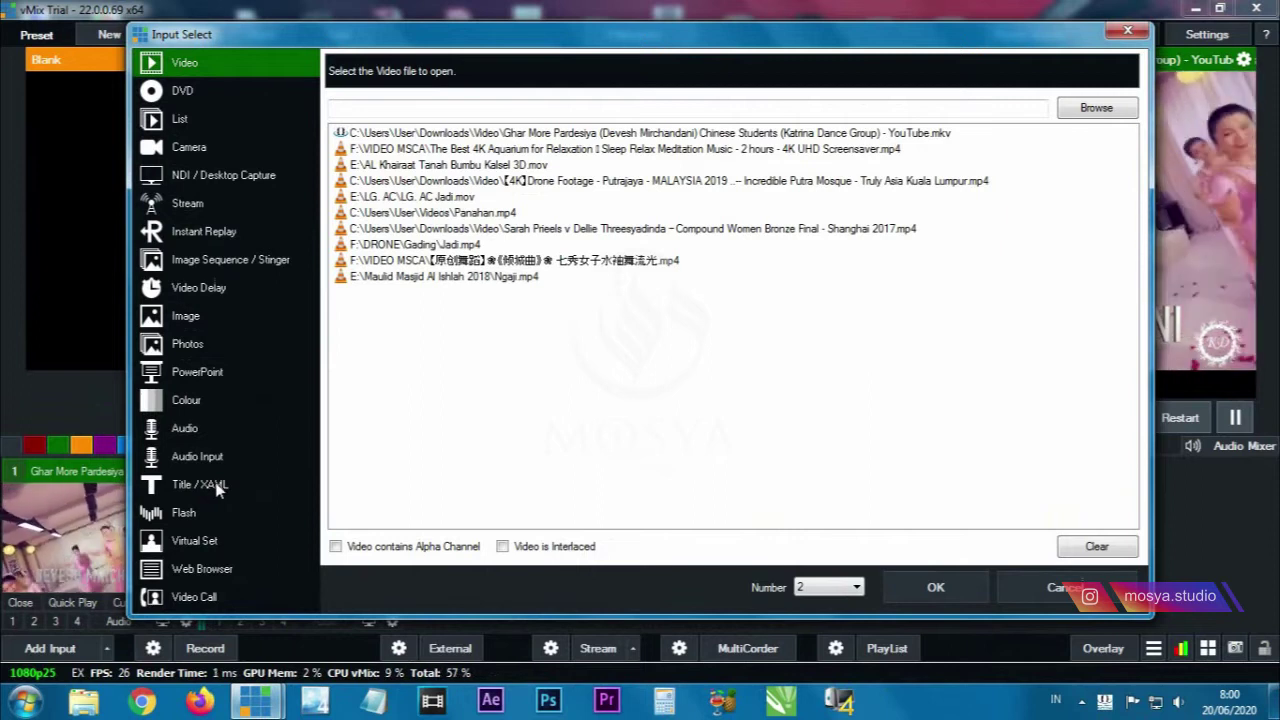
left_click(220, 486)
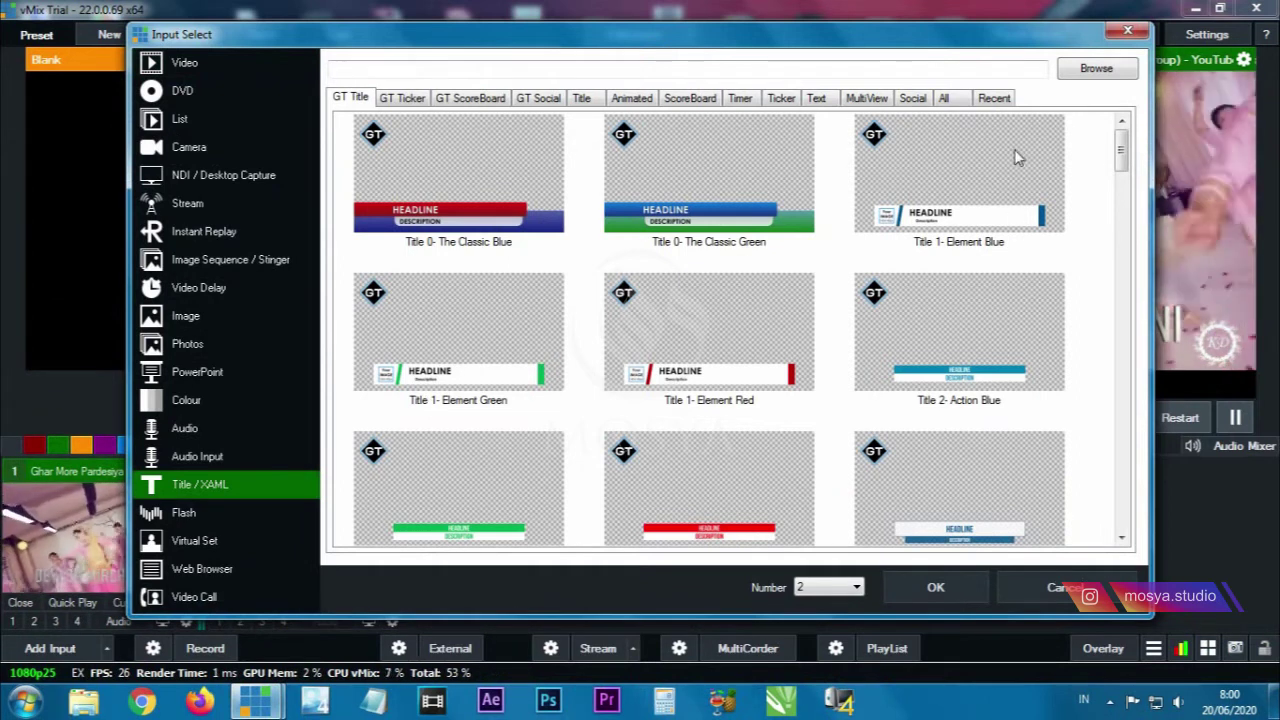
mouse_move(1122, 165)
left_mouse_down()
mouse_move(1122, 403)
mouse_move(1122, 148)
left_mouse_up()
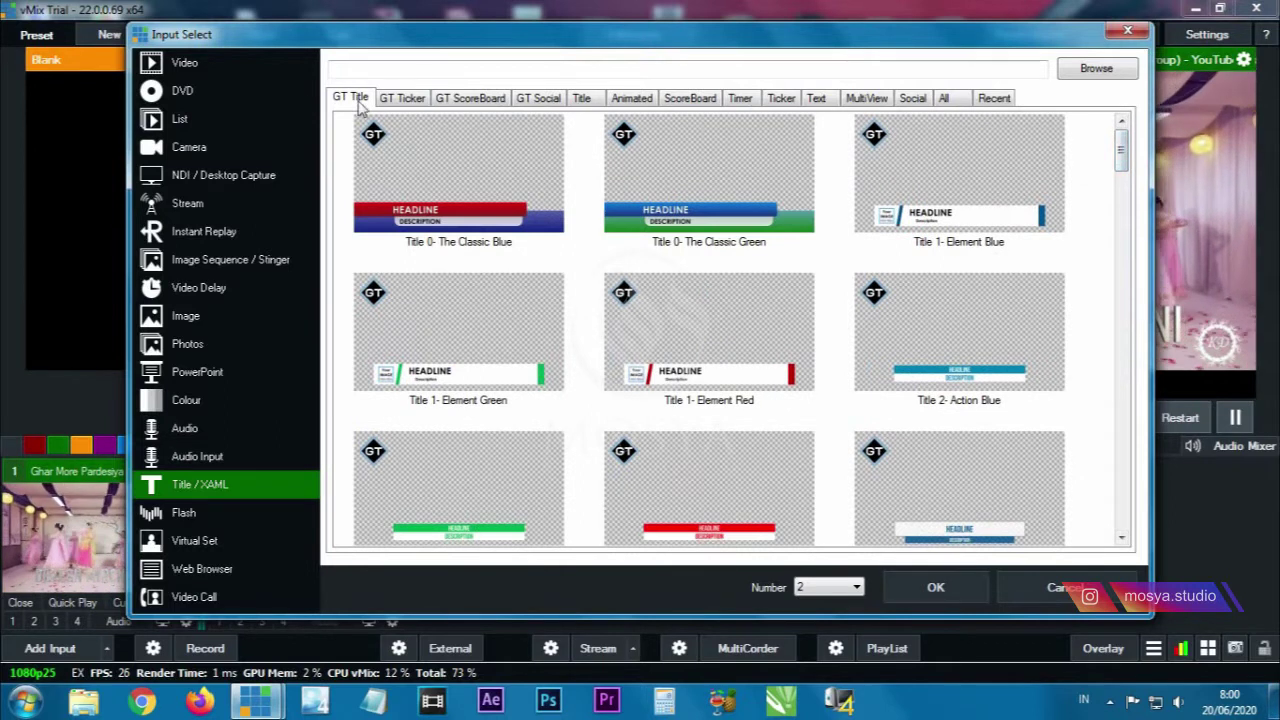
left_click(400, 100)
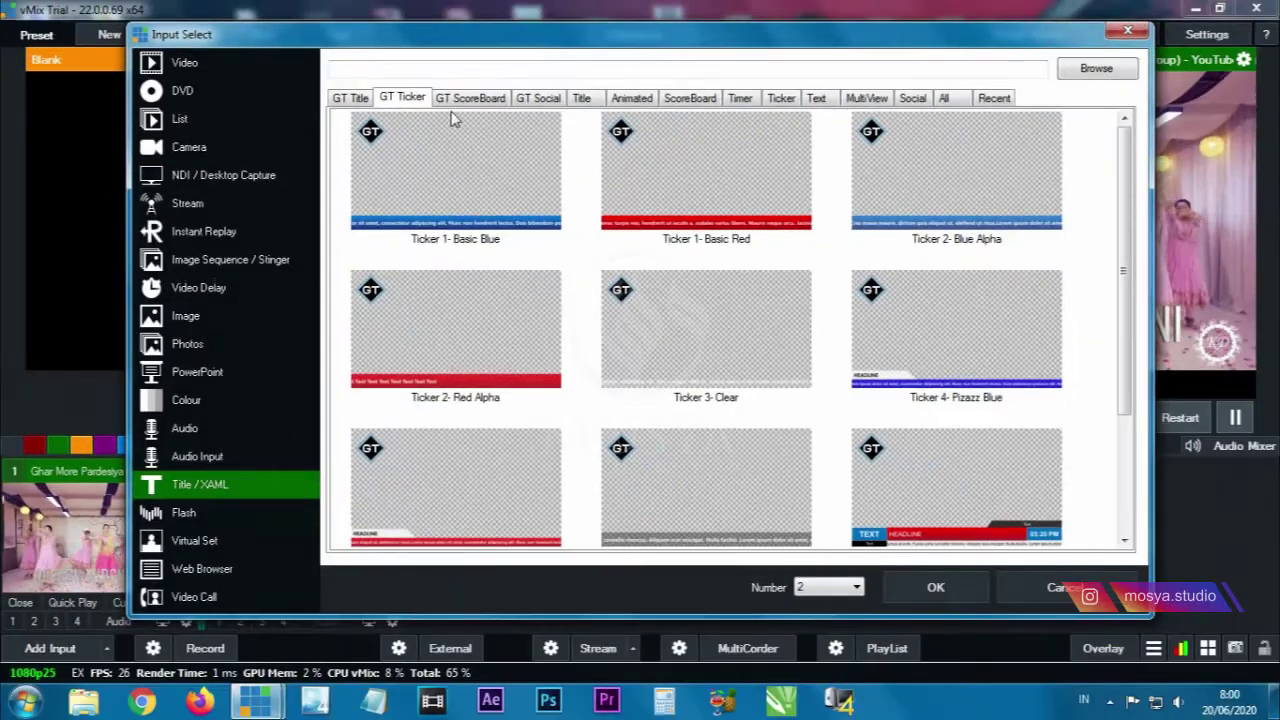
left_click(457, 102)
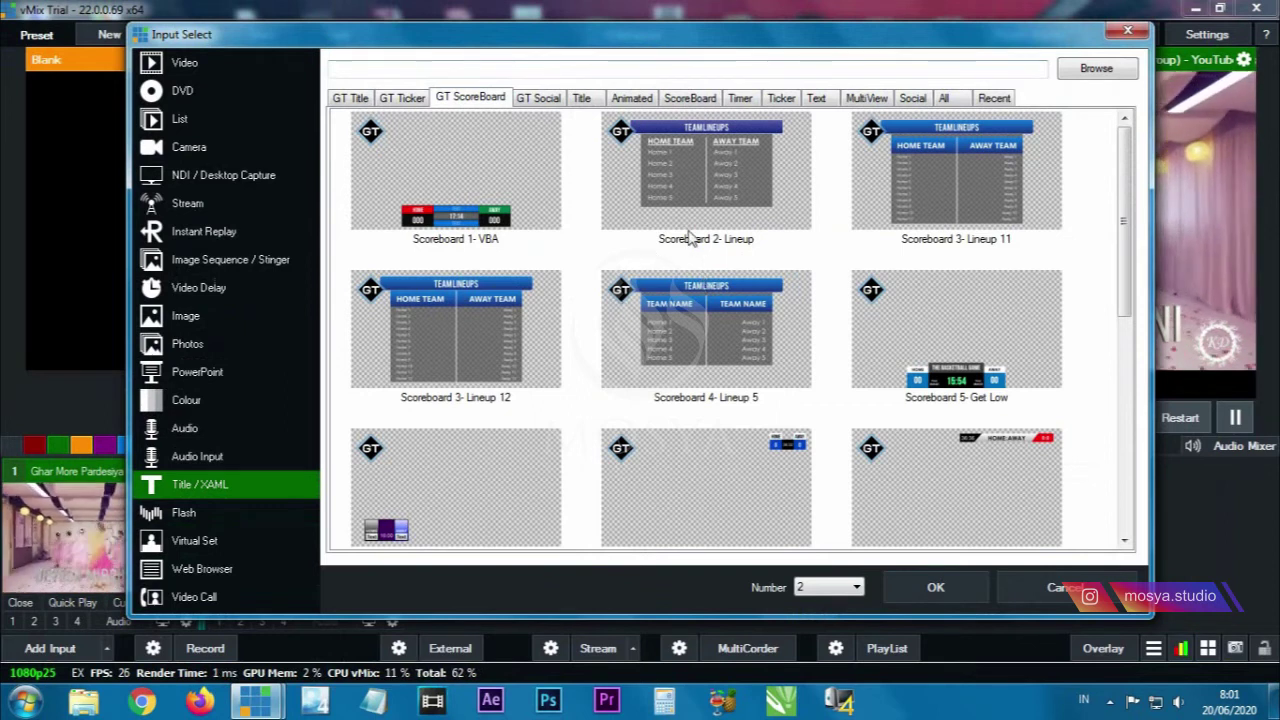
left_click(538, 98)
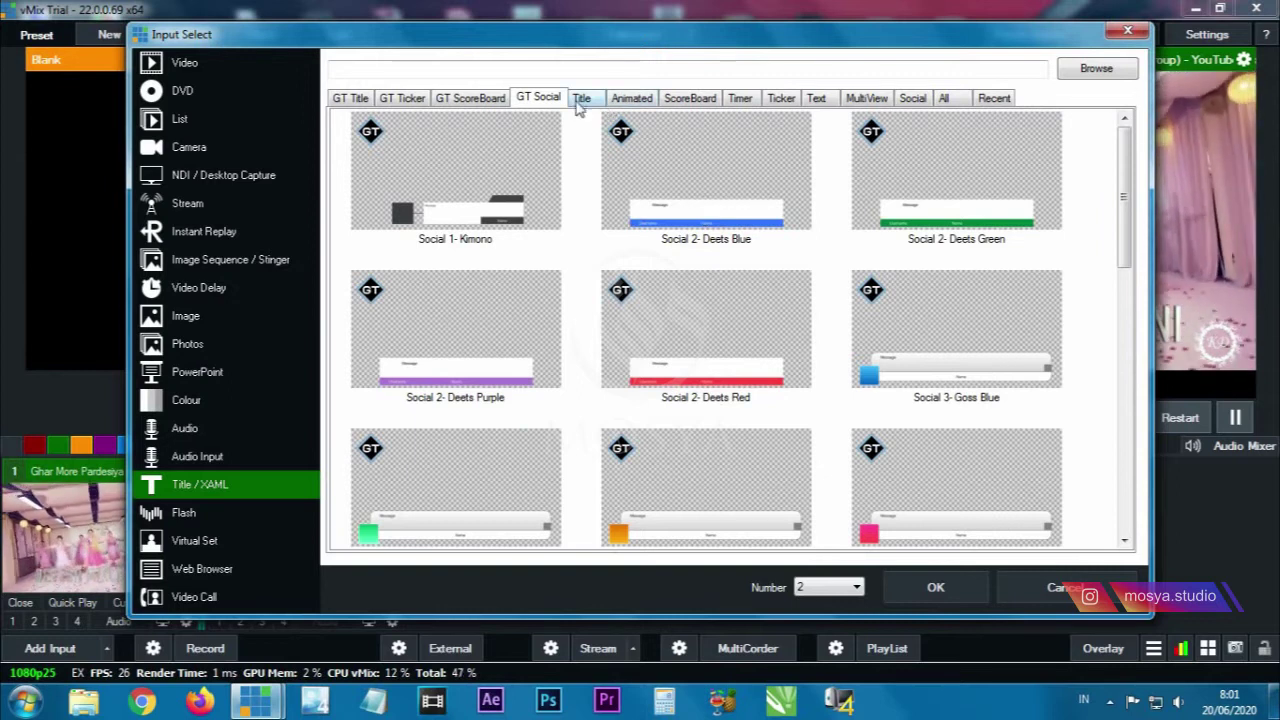
- Examine the non-GT Title templates, including NewsHD, NewsHD2, NewsHD4 and NewsHD5
left_click(581, 99)
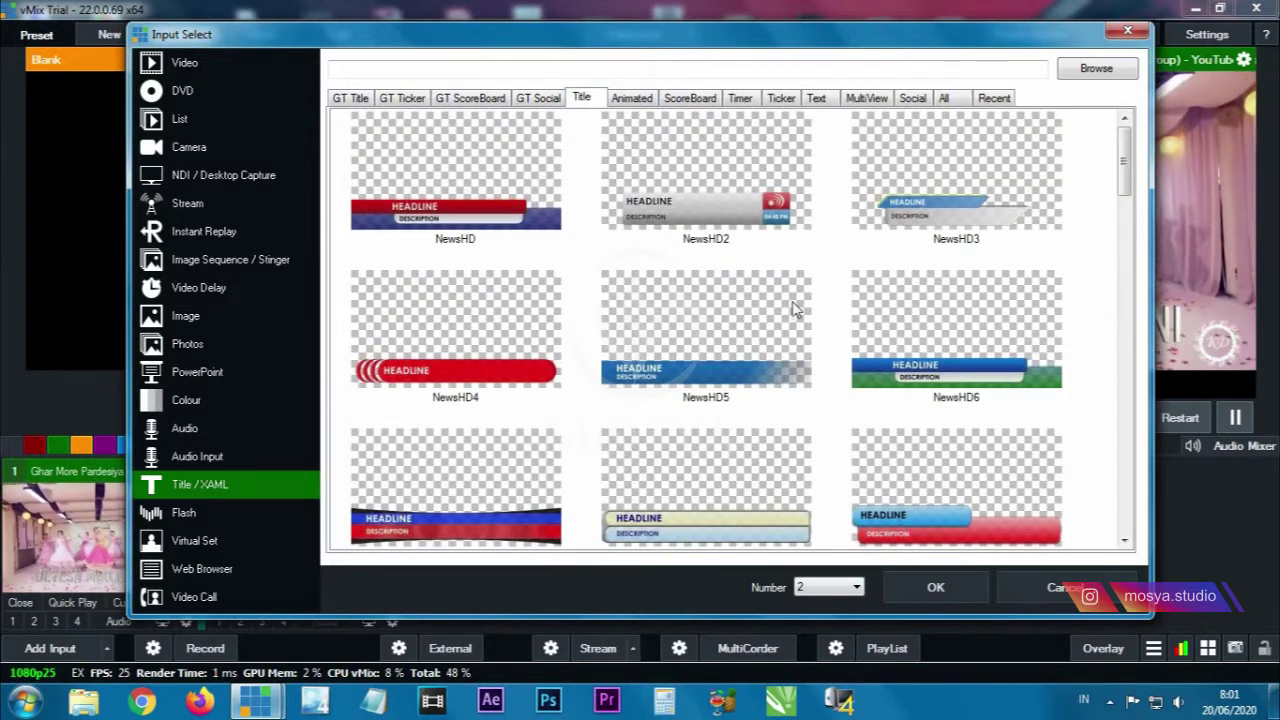
left_click(668, 375)
left_click(538, 350)
left_click(664, 336)
left_click(478, 233)
left_click(679, 198)
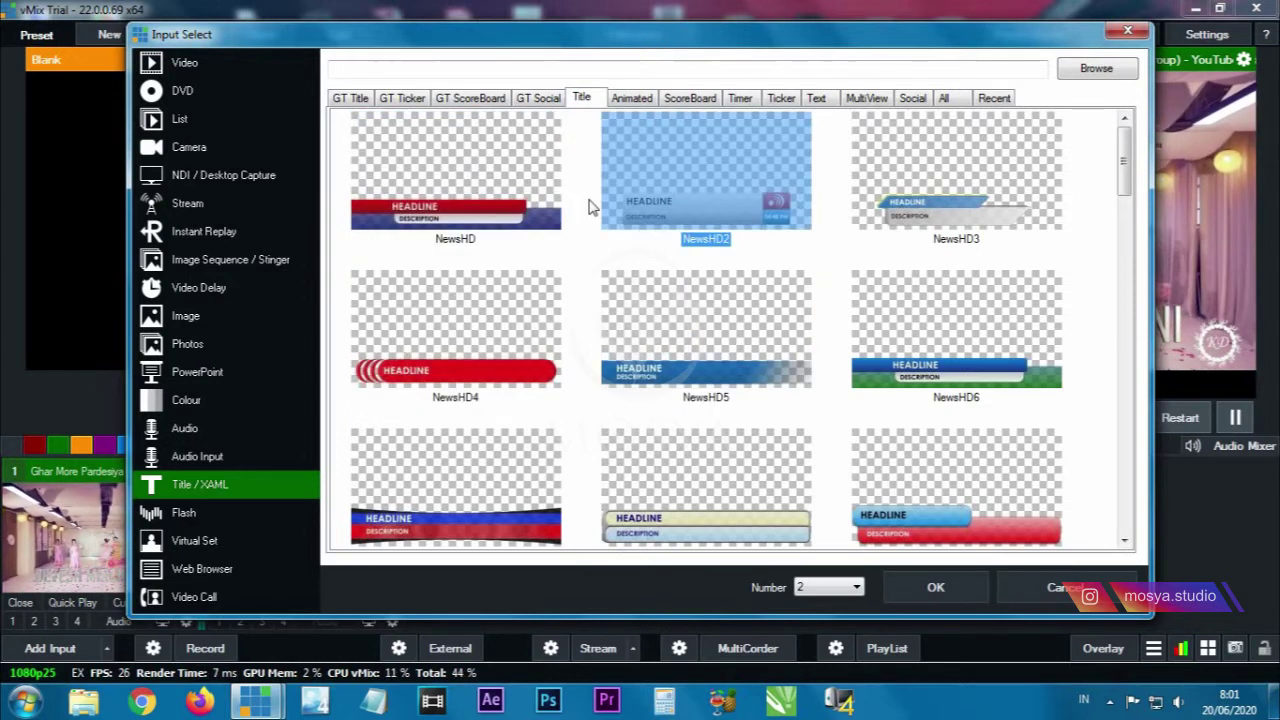
left_click(592, 204)
- Examine the Animated title templates AnimatedHD and AnimatedInOutHD
left_click(632, 104)
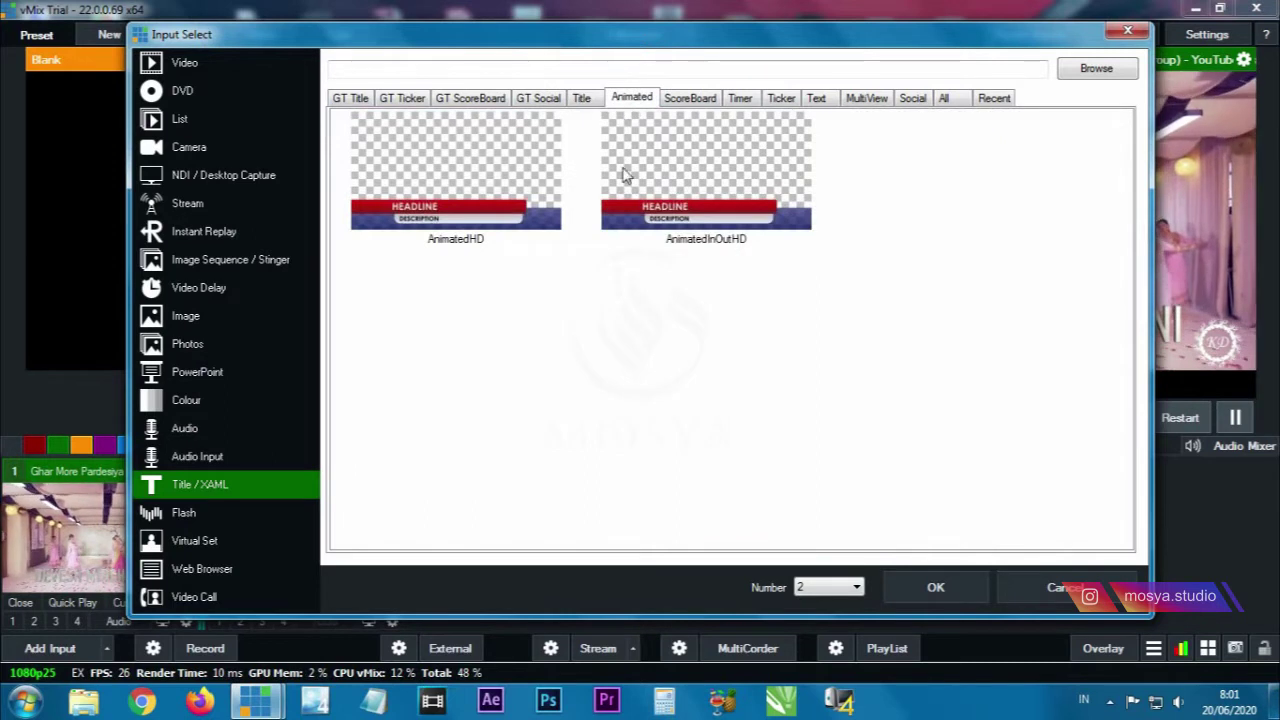
left_click(488, 226)
left_click(707, 228)
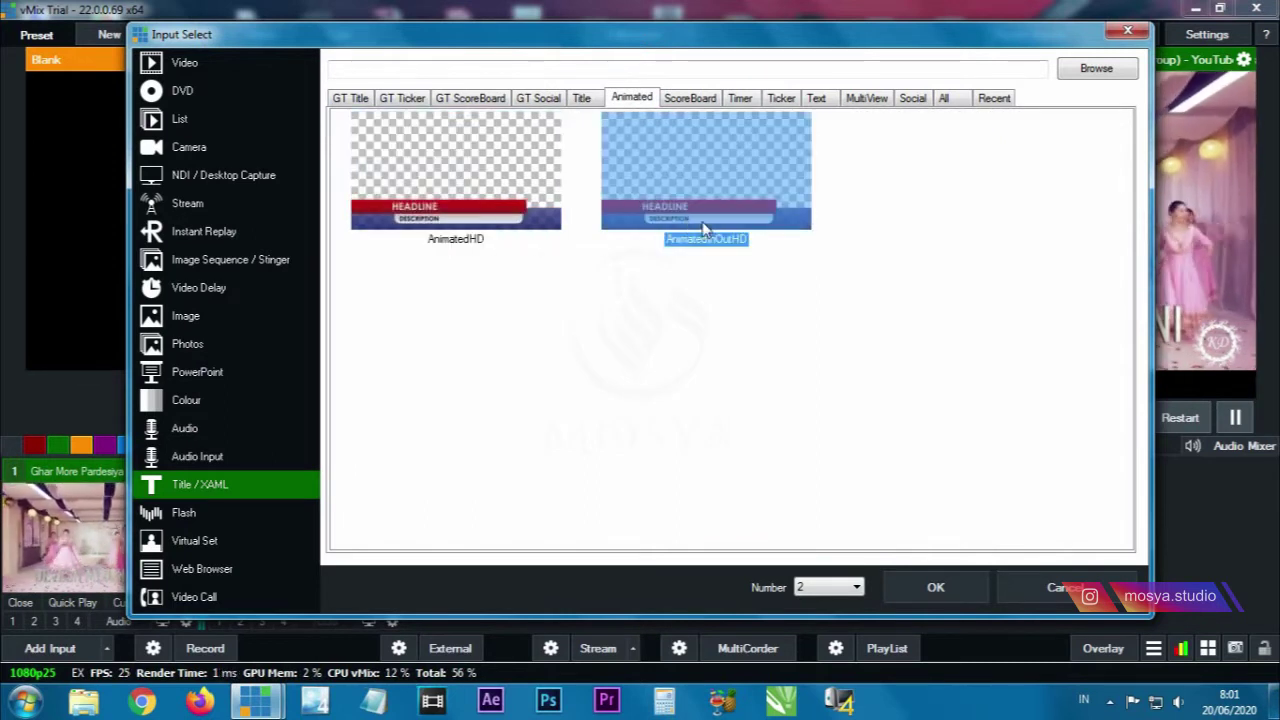
left_click(490, 222)
left_click(668, 222)
- Examine the non-GT ScoreBoard templates, including Scoreboard1, Scoreboard2 and Scoreboard4
left_click(696, 98)
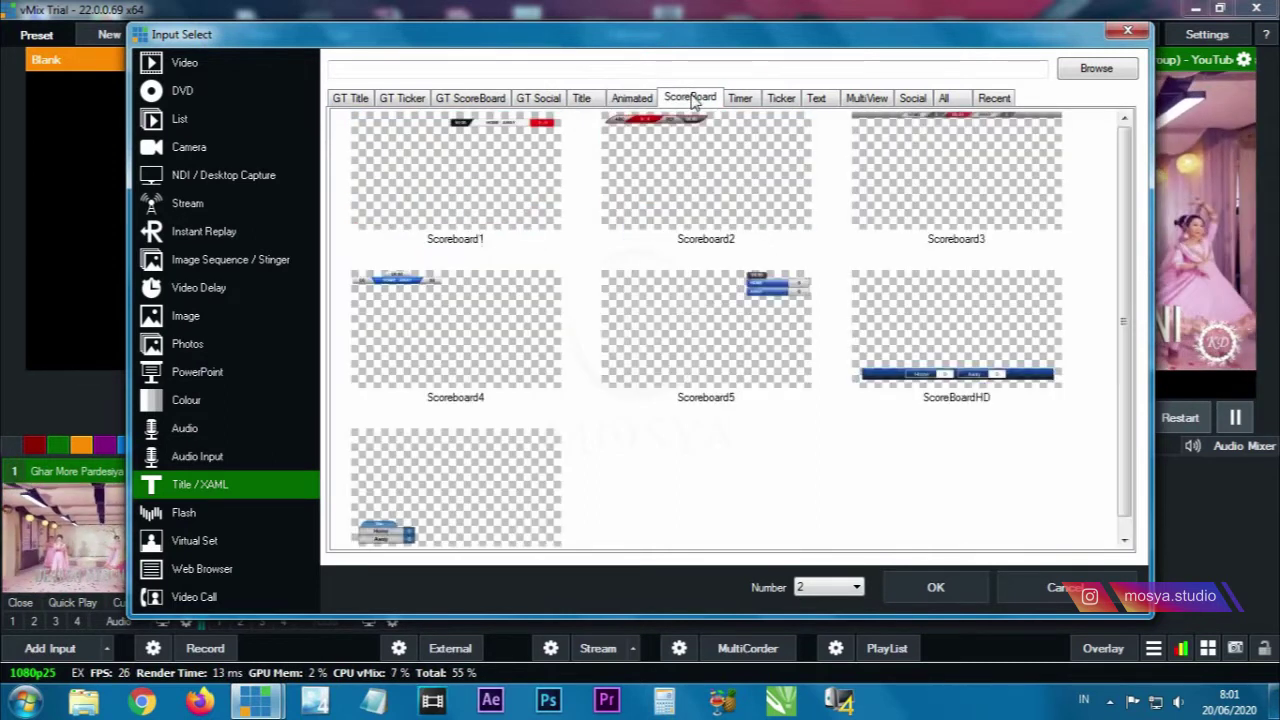
left_click(668, 178)
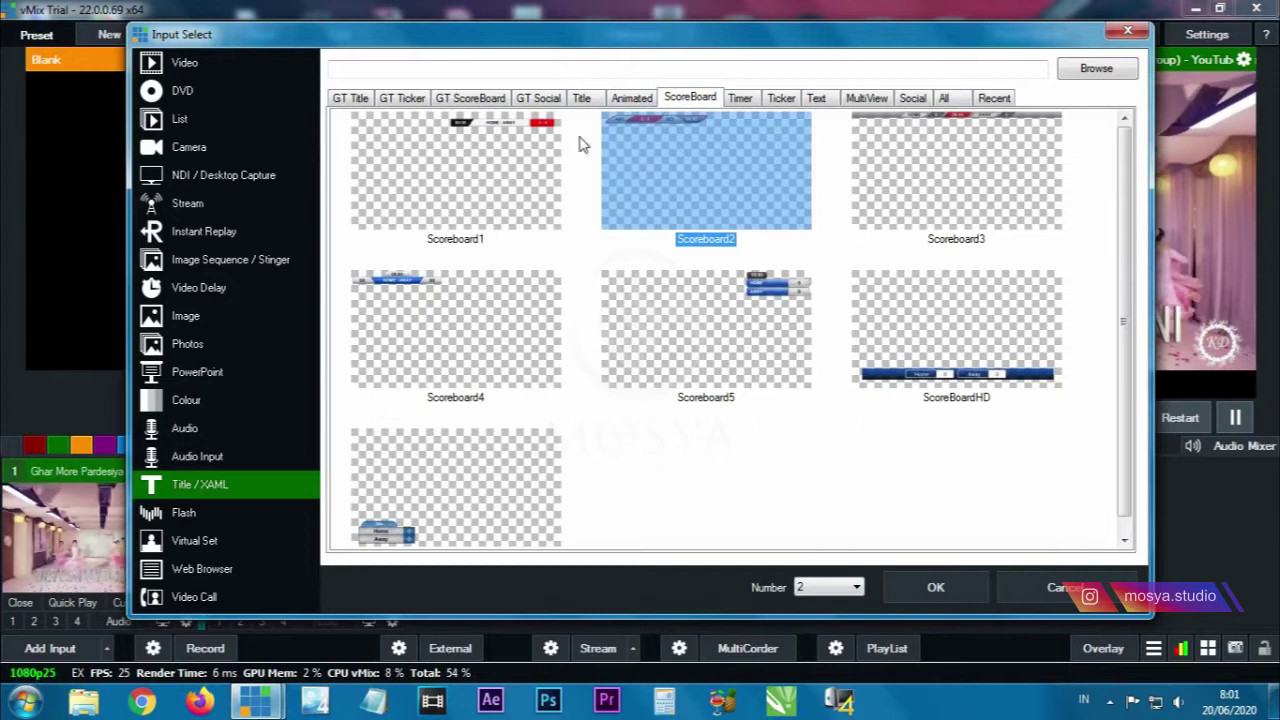
left_click(487, 302)
left_click(648, 186)
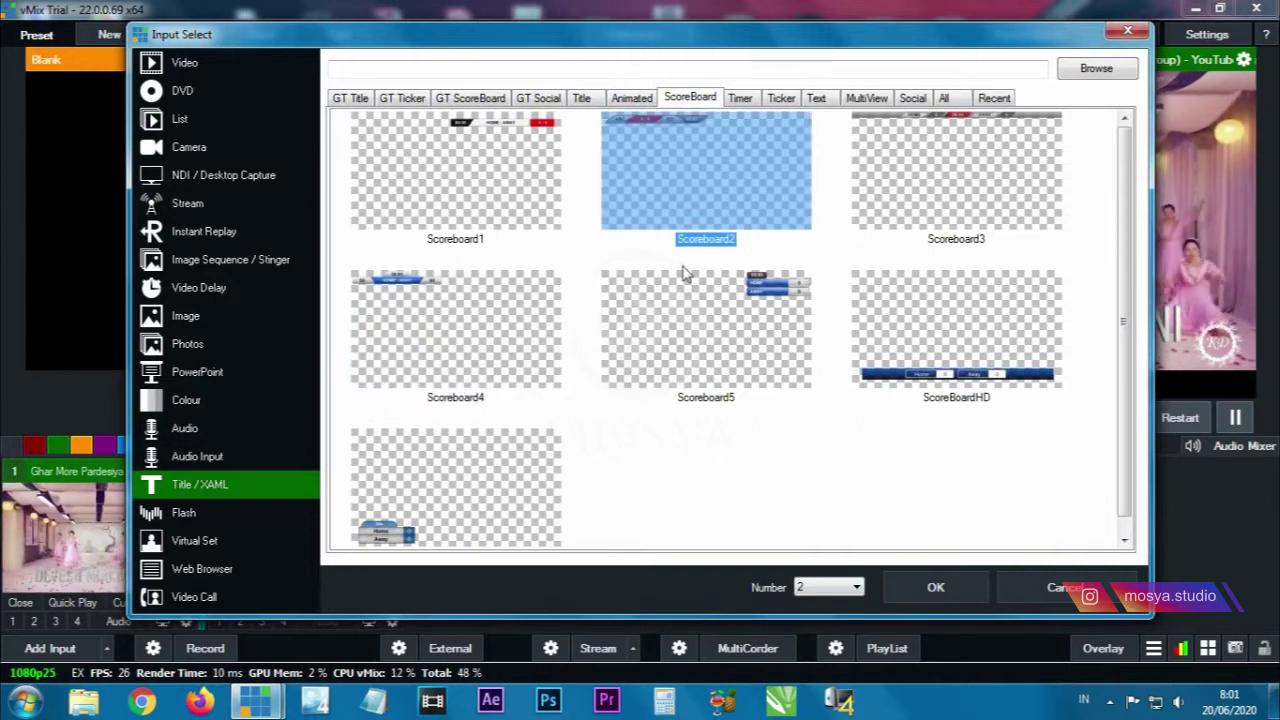
left_click(497, 197)
left_click(475, 291)
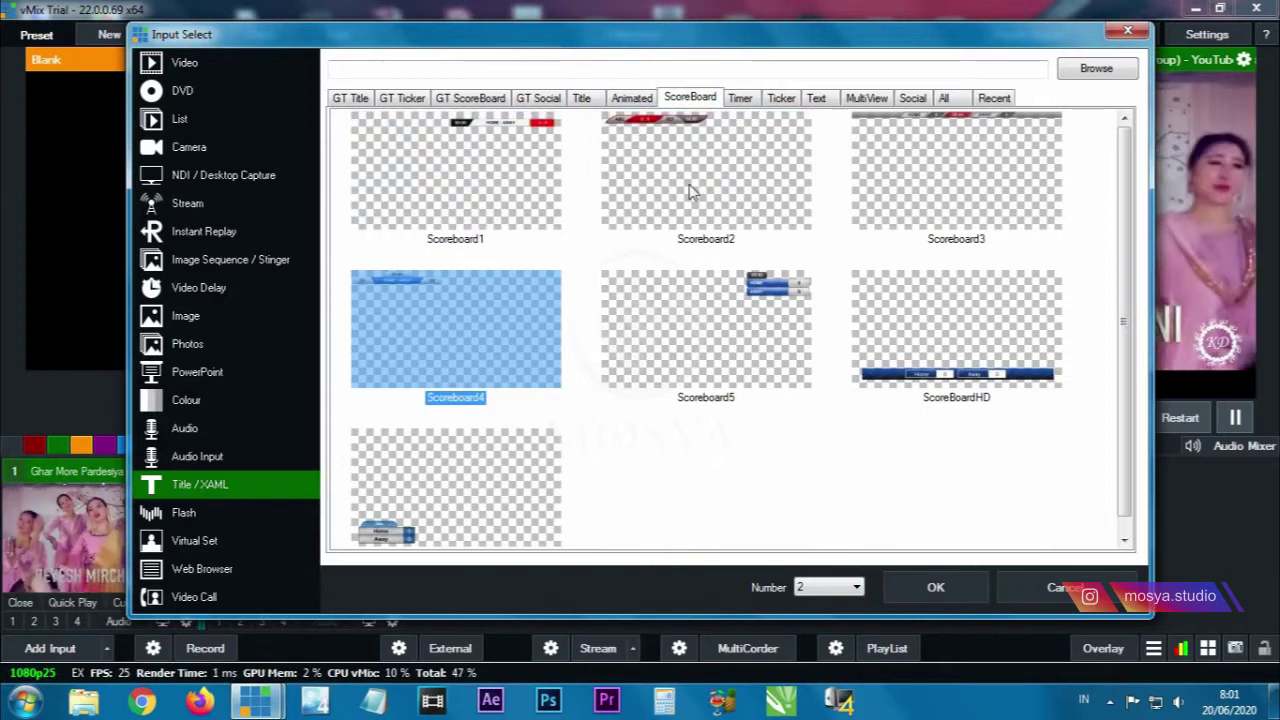
- Examine the Timer, Ticker and Text templates, including Timer1, Timer2 and TextHD
left_click(740, 100)
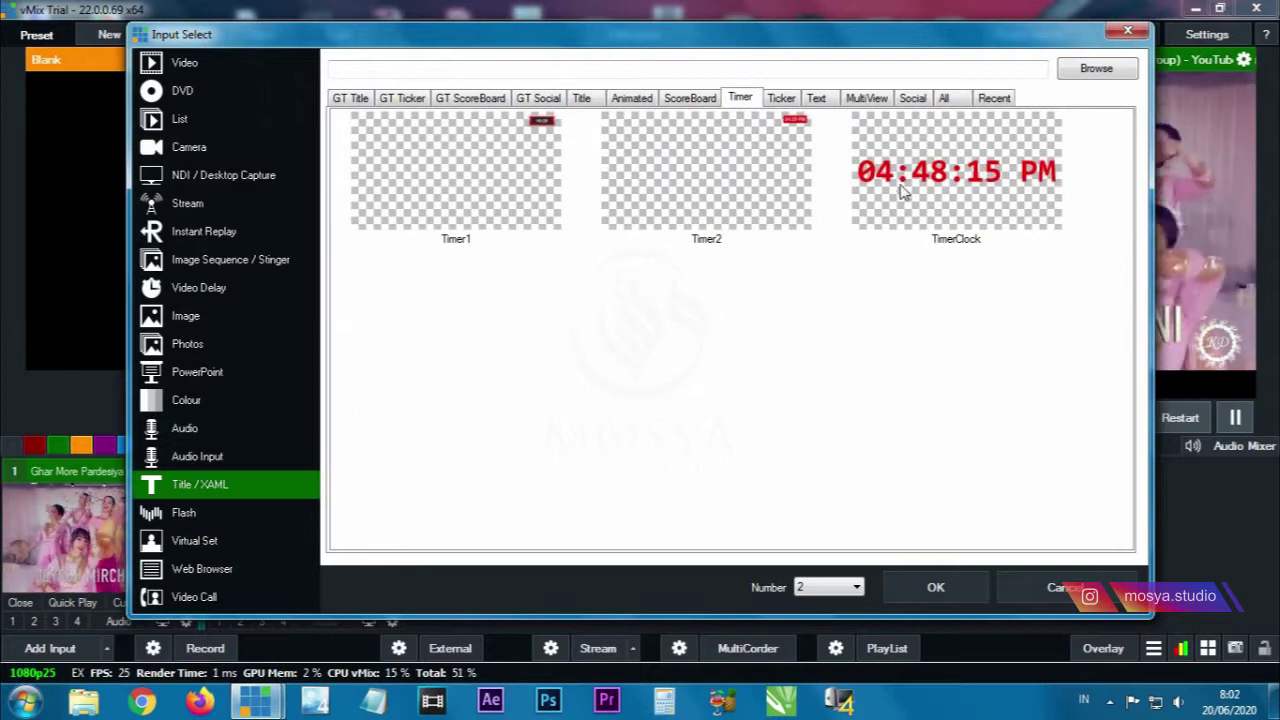
left_click(650, 190)
left_click(528, 189)
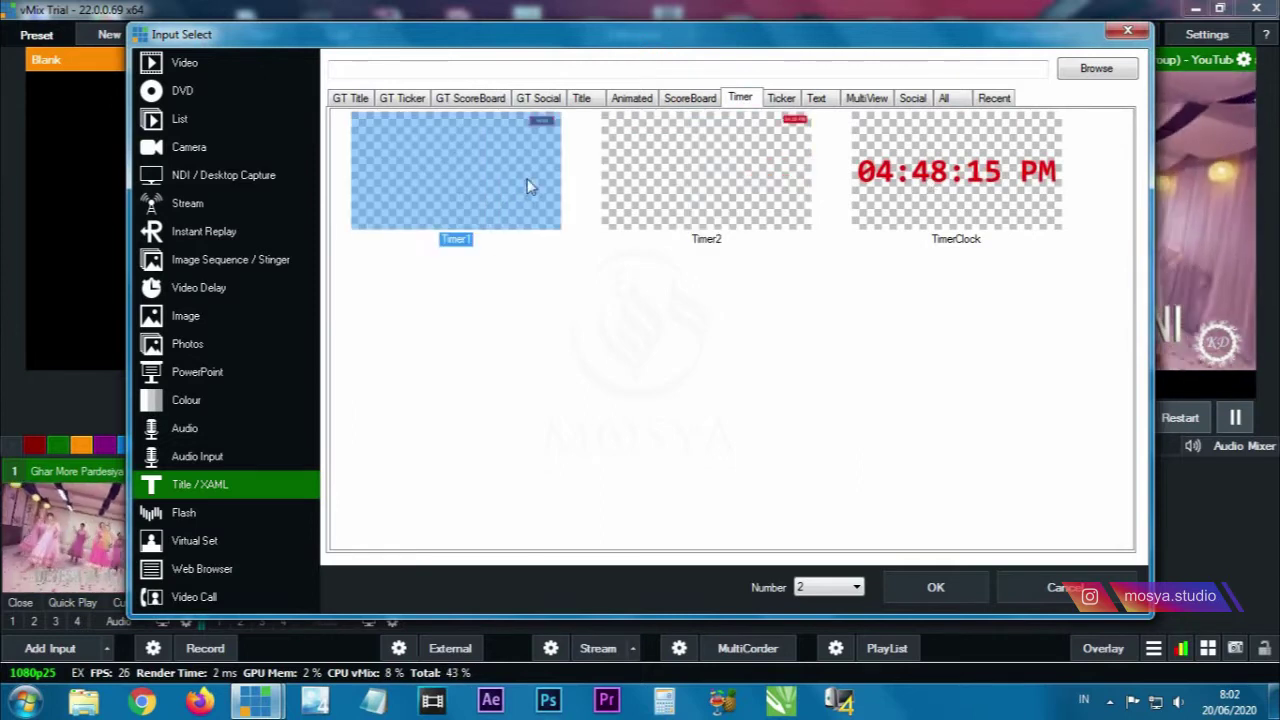
left_click(685, 192)
left_click(780, 98)
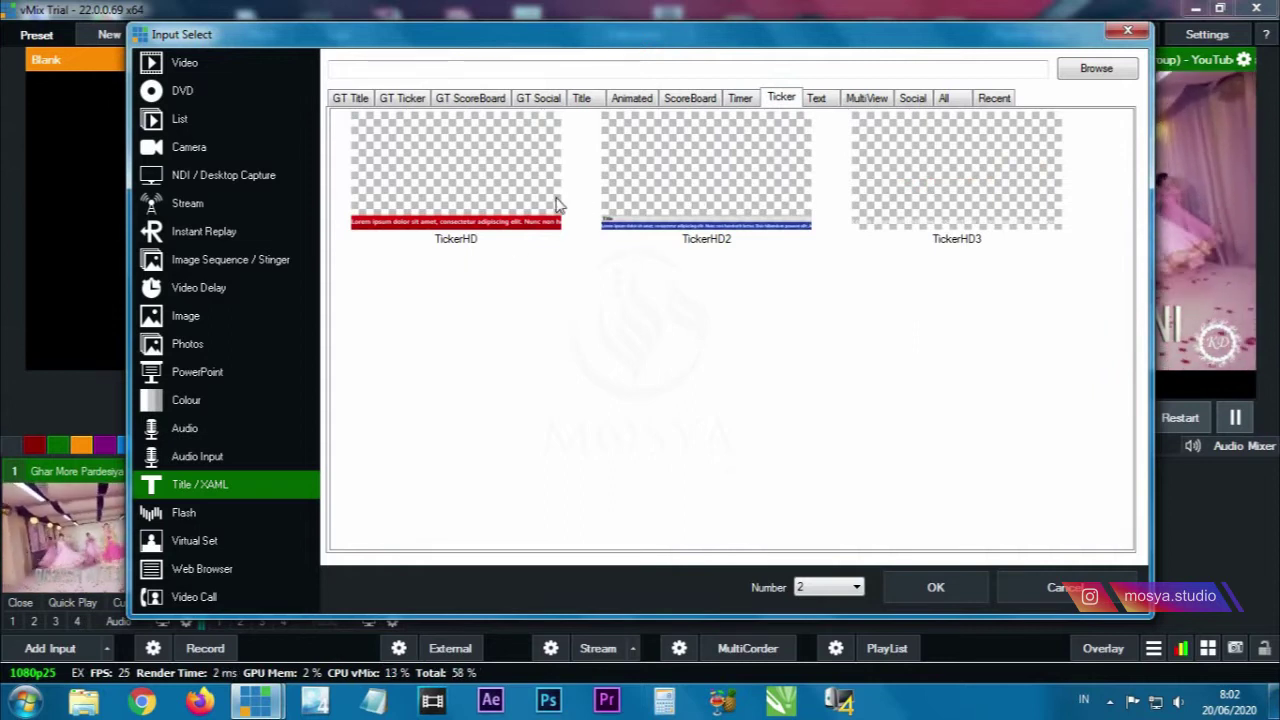
left_click(816, 100)
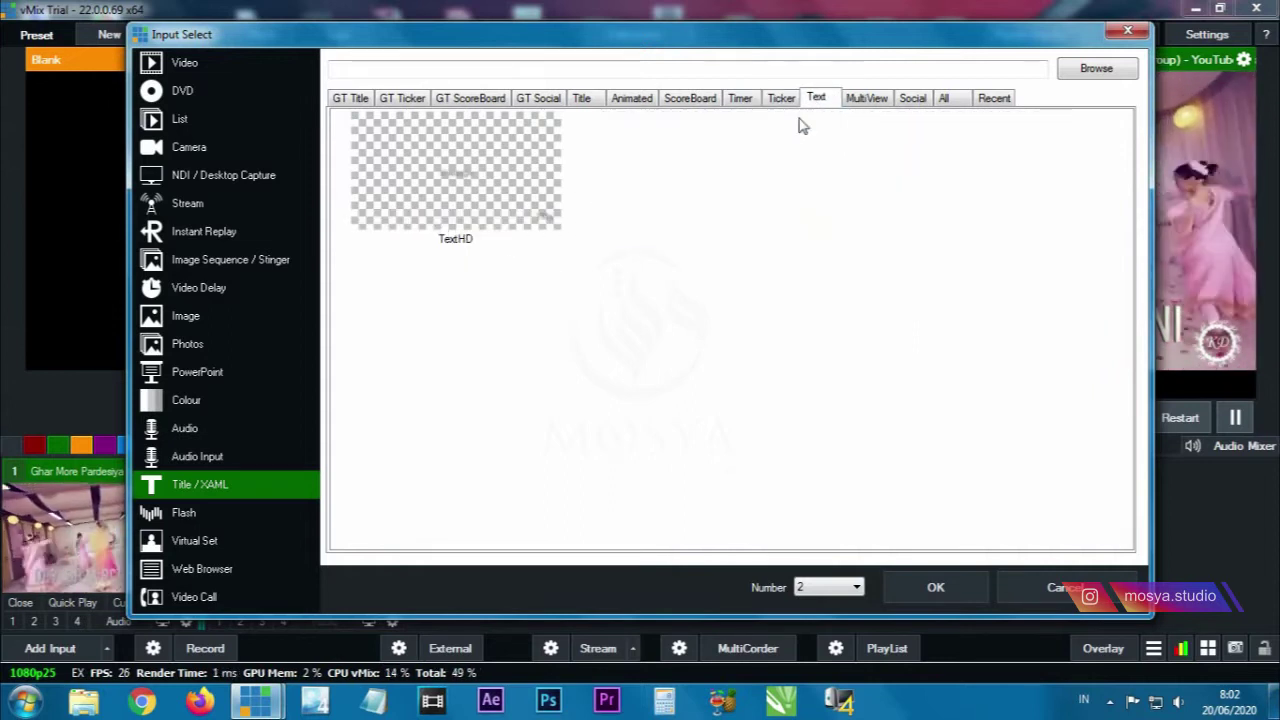
left_click(466, 213)
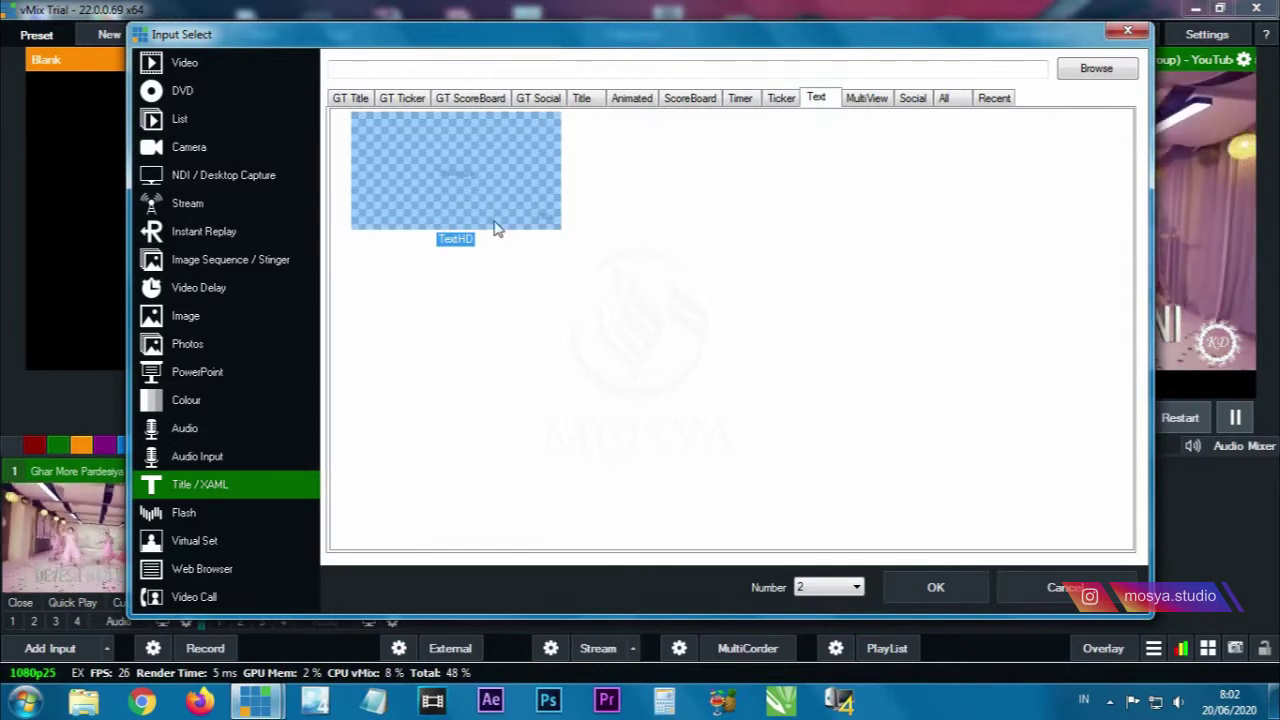
- Examine the MultiView and Social templates, and the complete list of all title templates
left_click(868, 102)
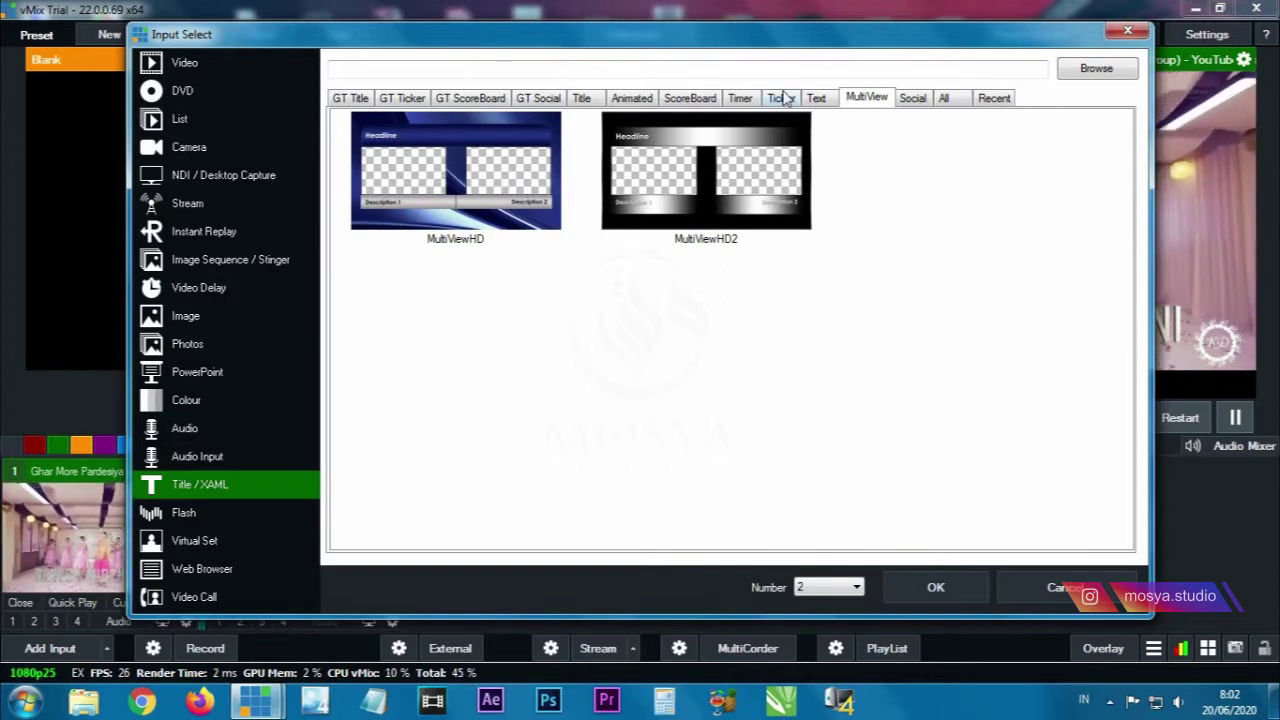
left_click(911, 100)
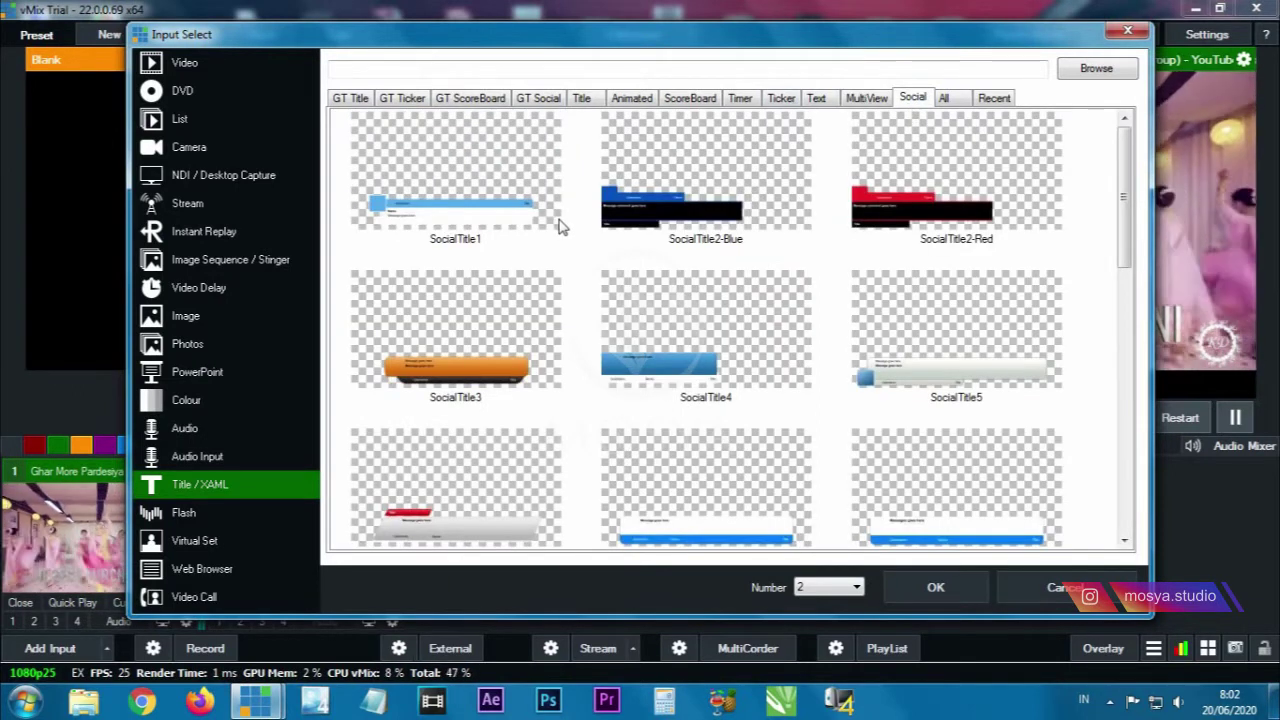
left_click(558, 225)
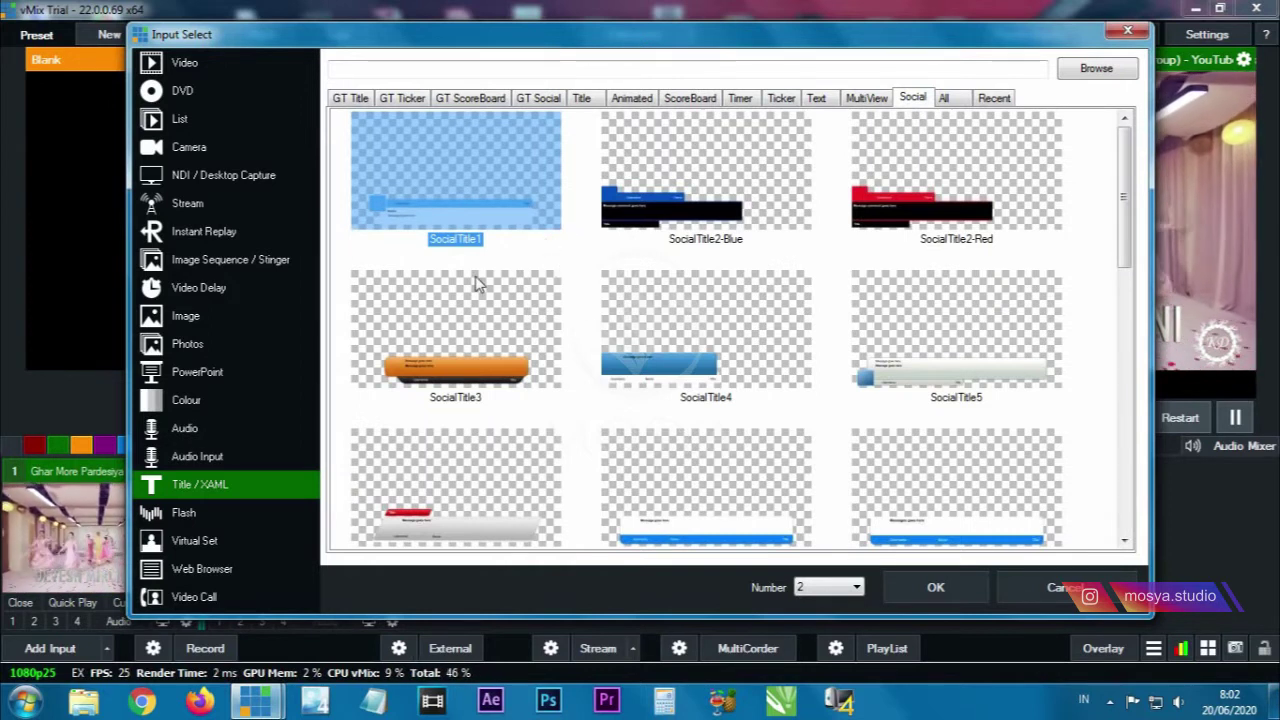
left_click(944, 99)
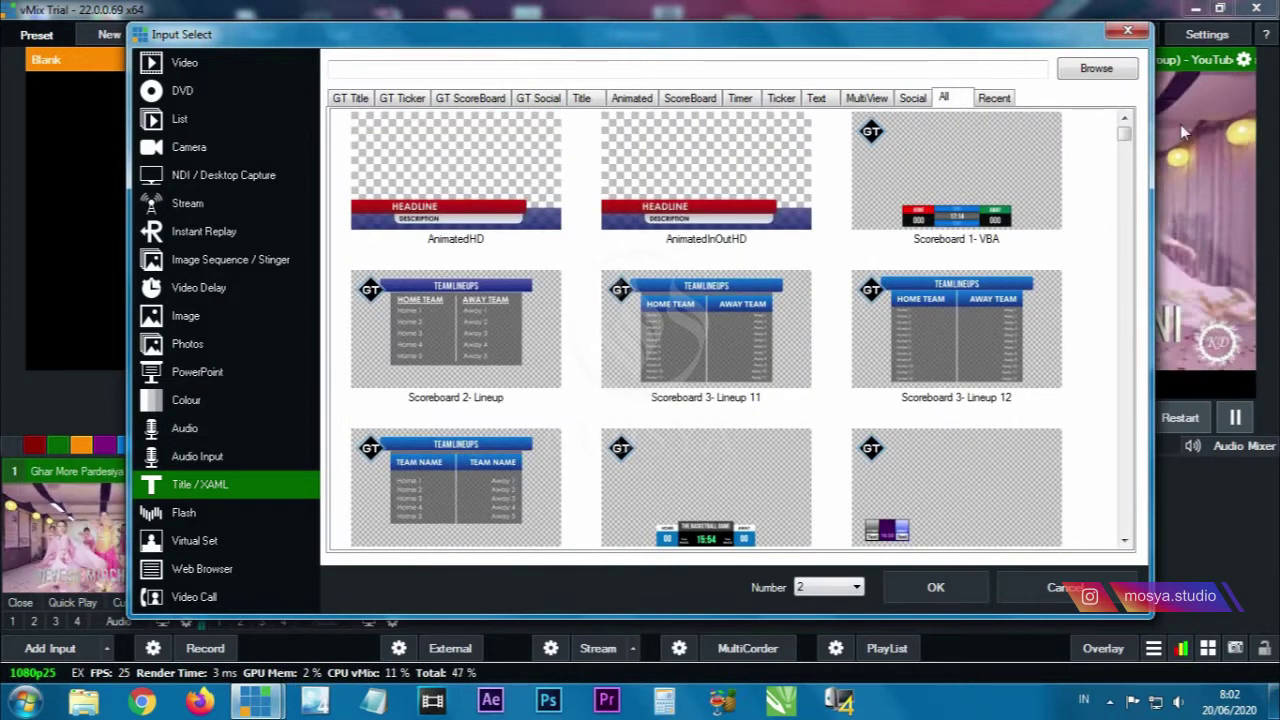
left_click_drag(1124, 140, 1124, 338)
- Look through the recently used title templates, including Running Text, Jadwal Sholat, Scoreboard Archery and Multi View Call Live WhatsApp
left_click(1004, 100)
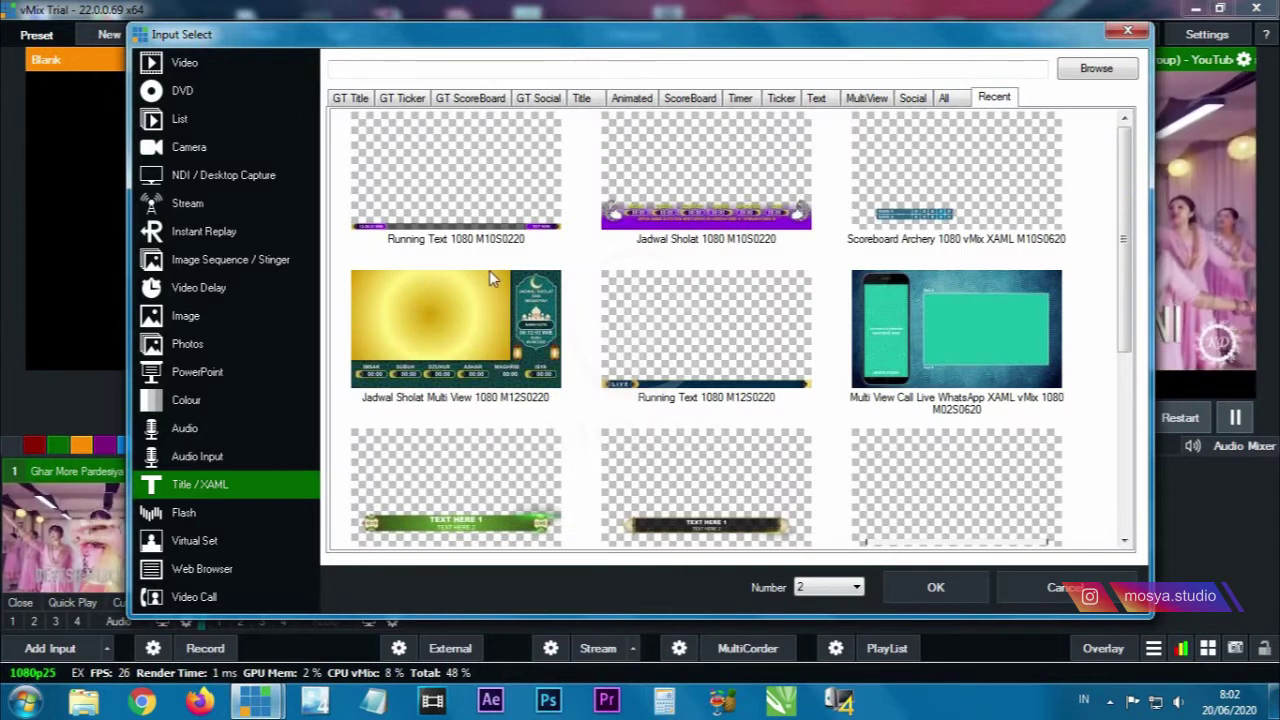
left_click(484, 226)
left_click(665, 215)
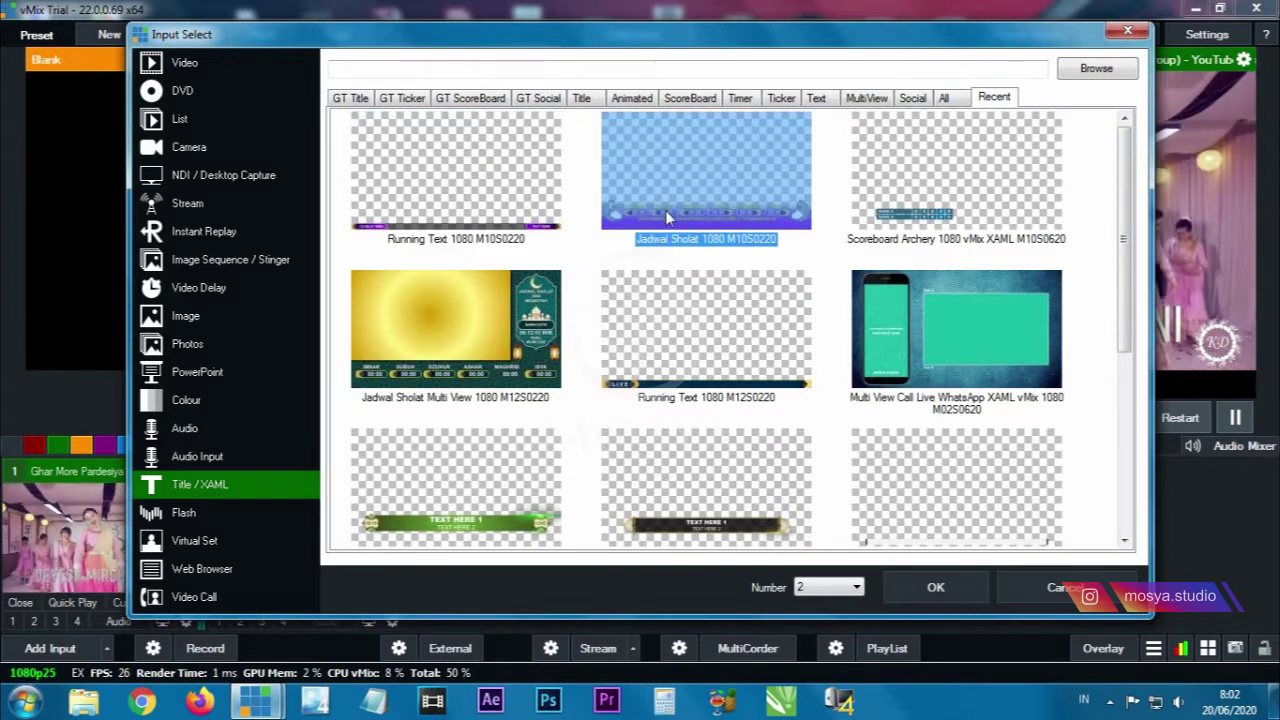
left_click(897, 228)
left_click(917, 318)
scroll(700, 343, "down", 2)
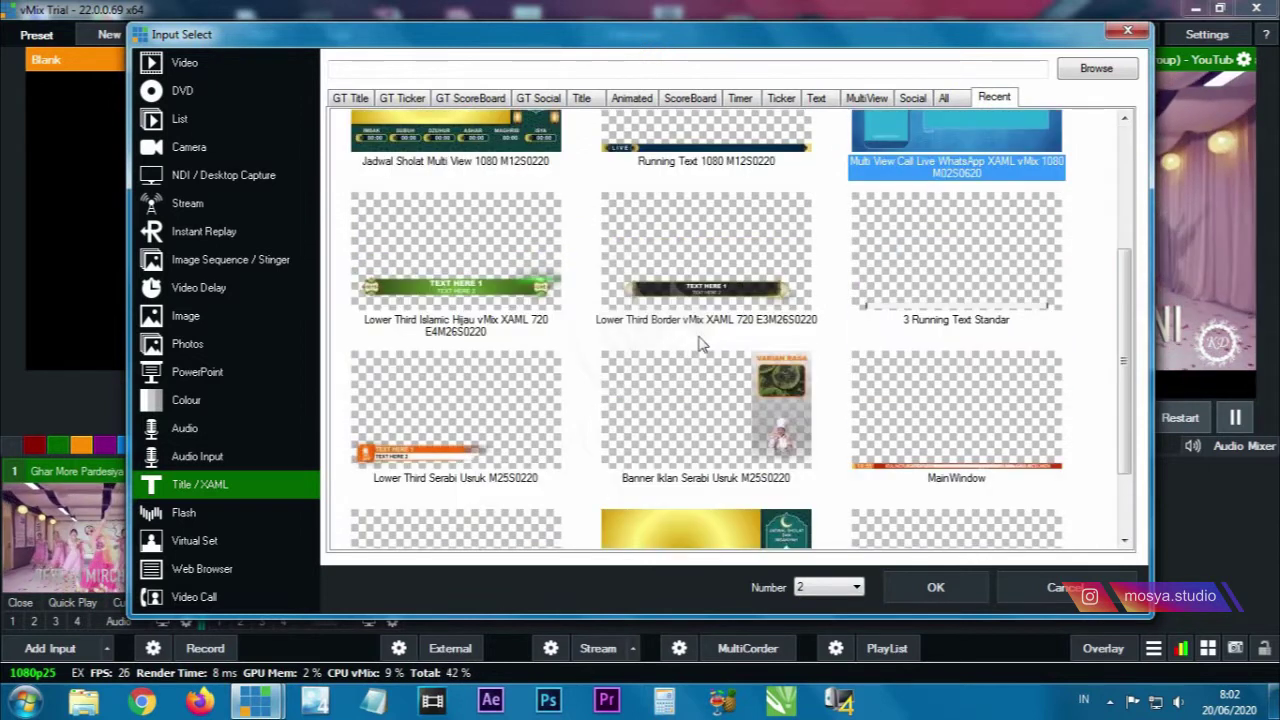
scroll(700, 343, "down", 1)
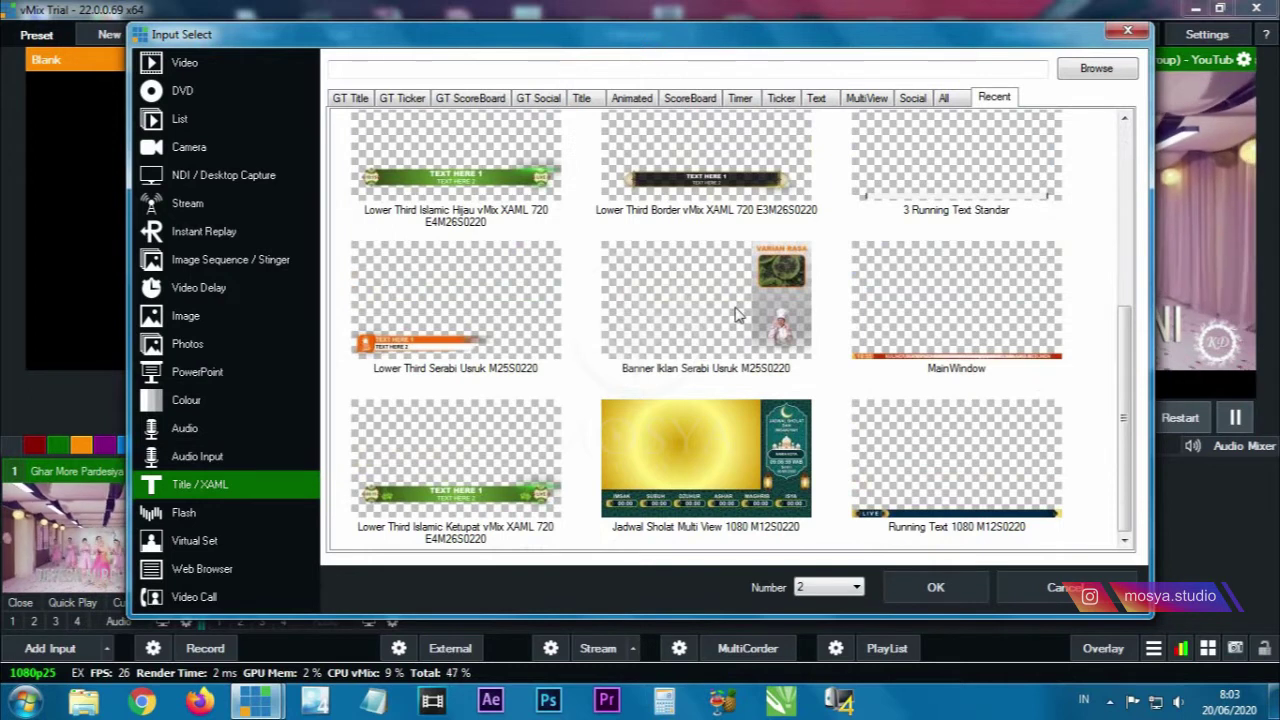
scroll(737, 316, "up", 1)
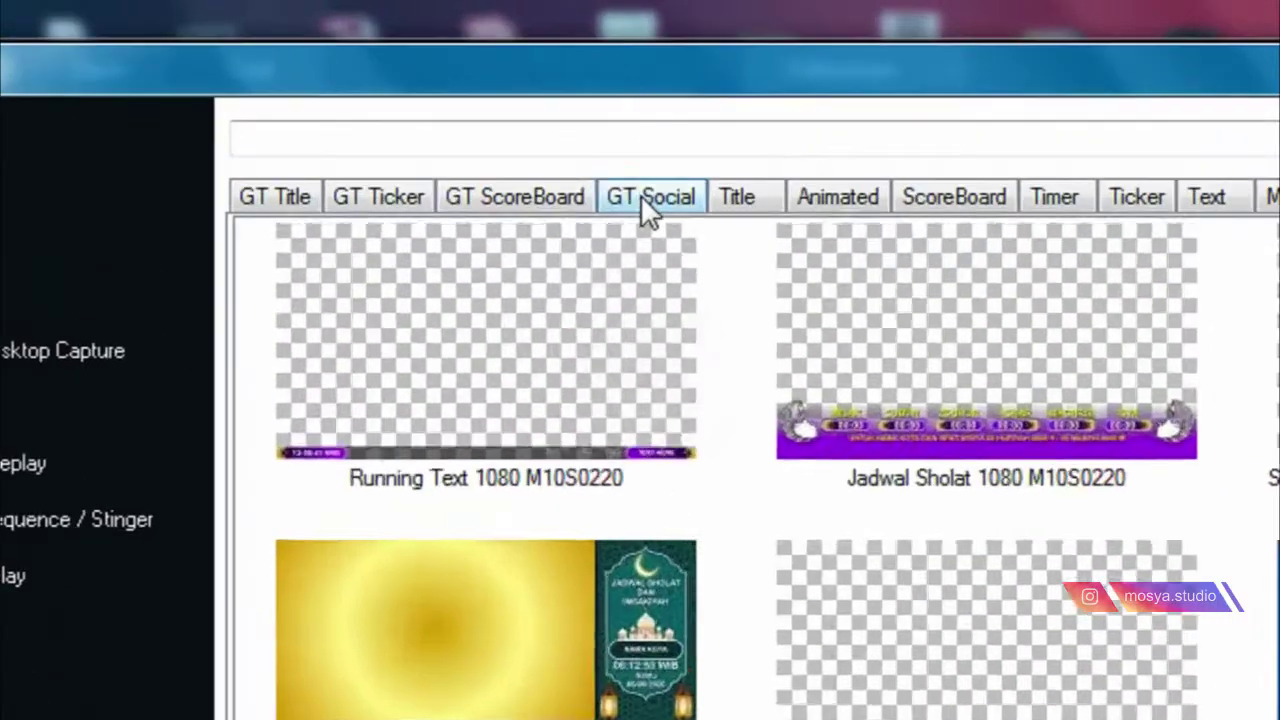
- Review the GT template categories again, going back from GT Social through GT ScoreBoard toward GT Title
left_click(538, 101)
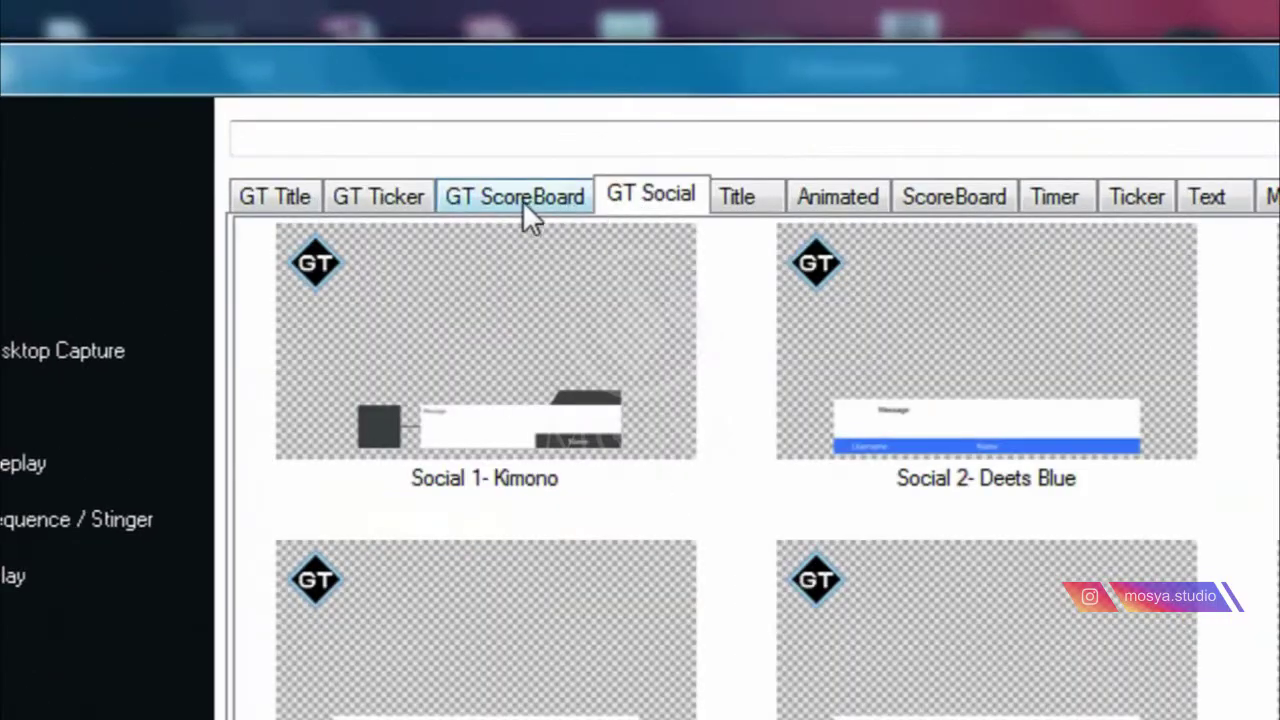
left_click(472, 99)
left_click(350, 197)
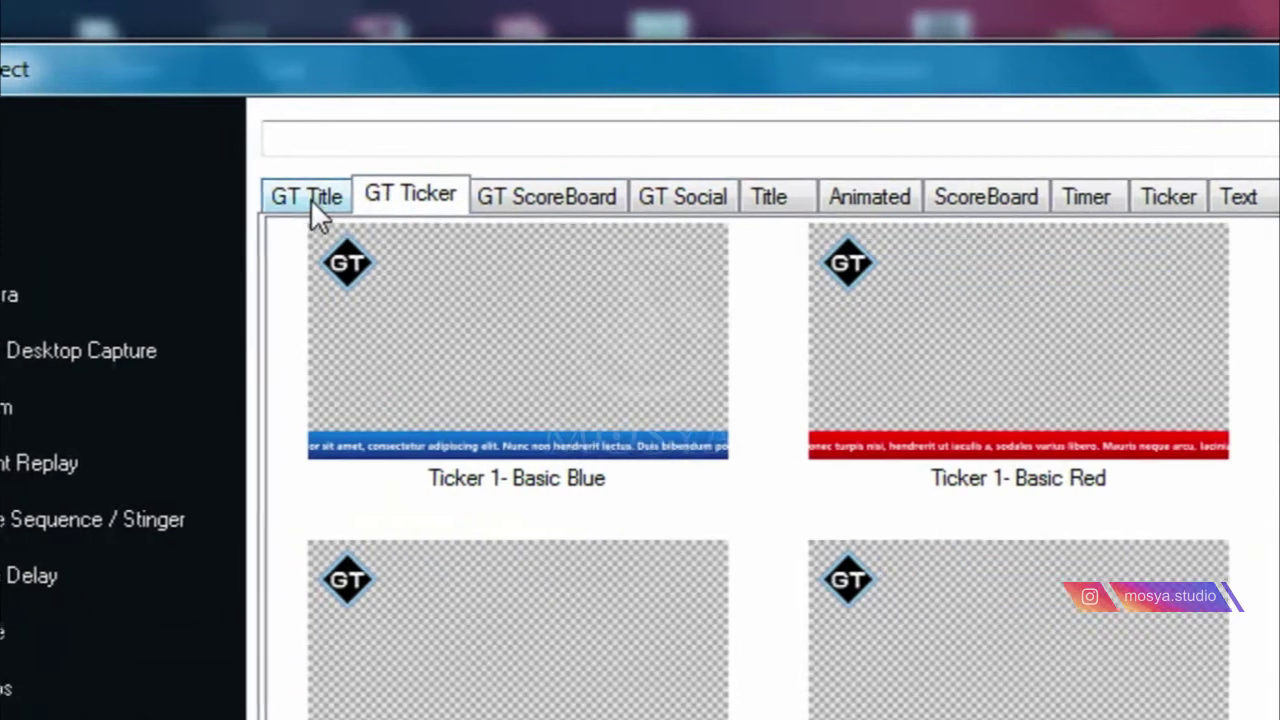
- Compare the GT template categories: GT Title, GT Ticker, GT ScoreBoard and GT Social
left_click(285, 198)
left_click(410, 200)
left_click(515, 200)
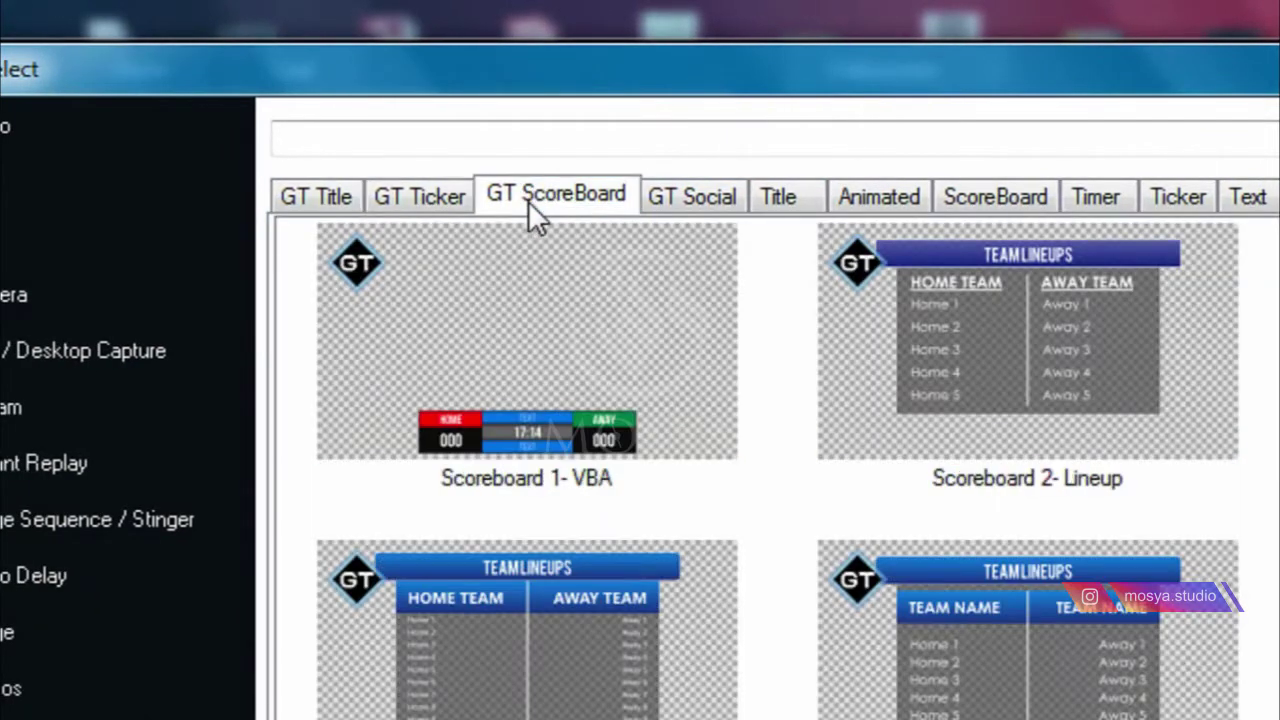
left_click(674, 200)
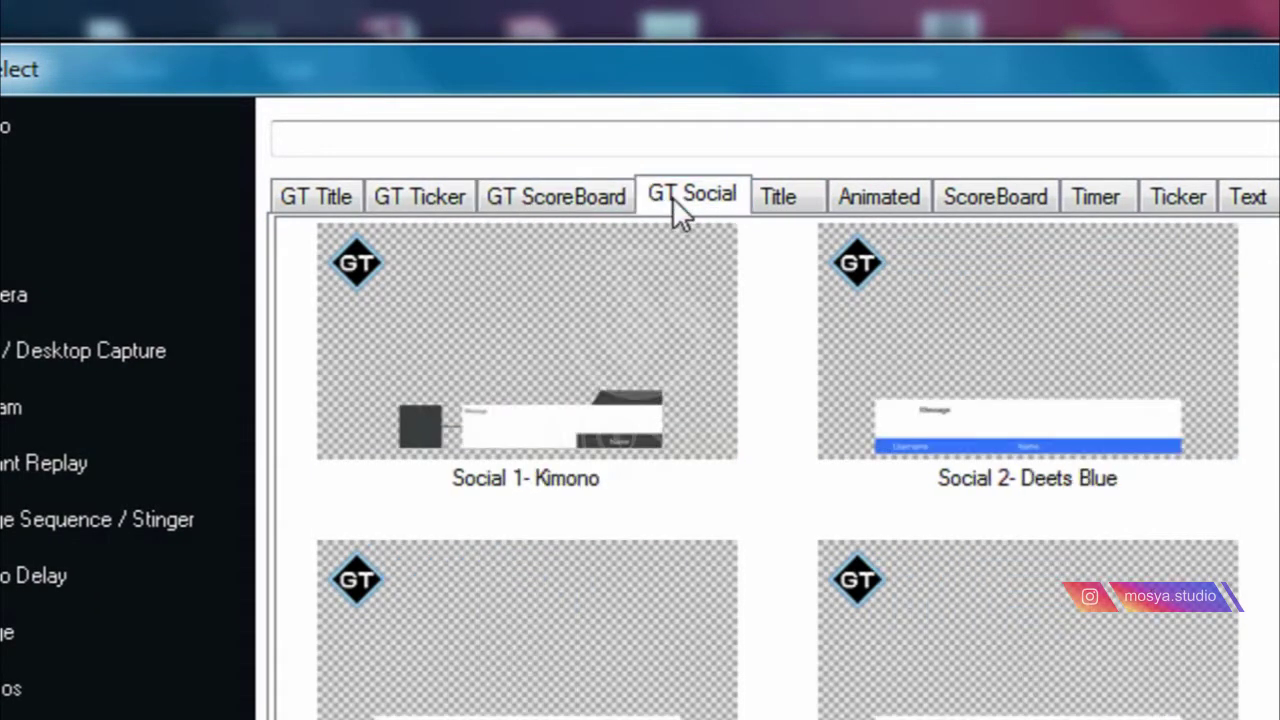
left_click(585, 195)
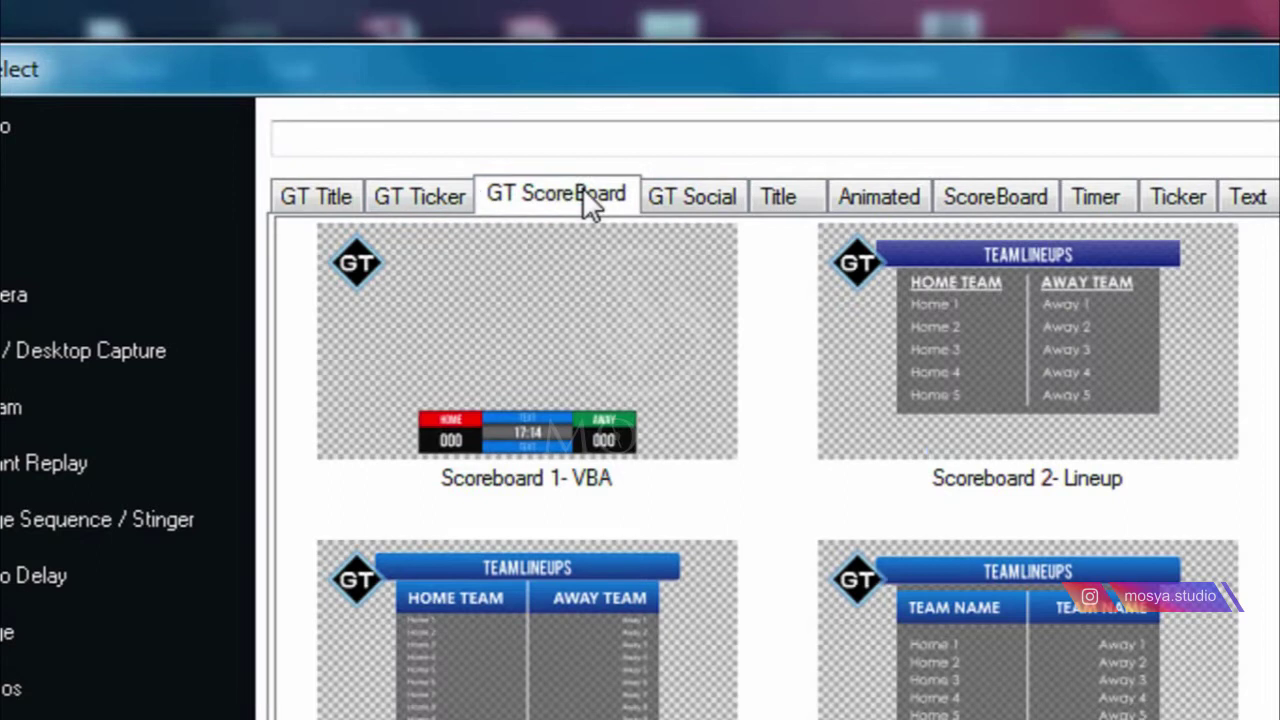
left_click(688, 195)
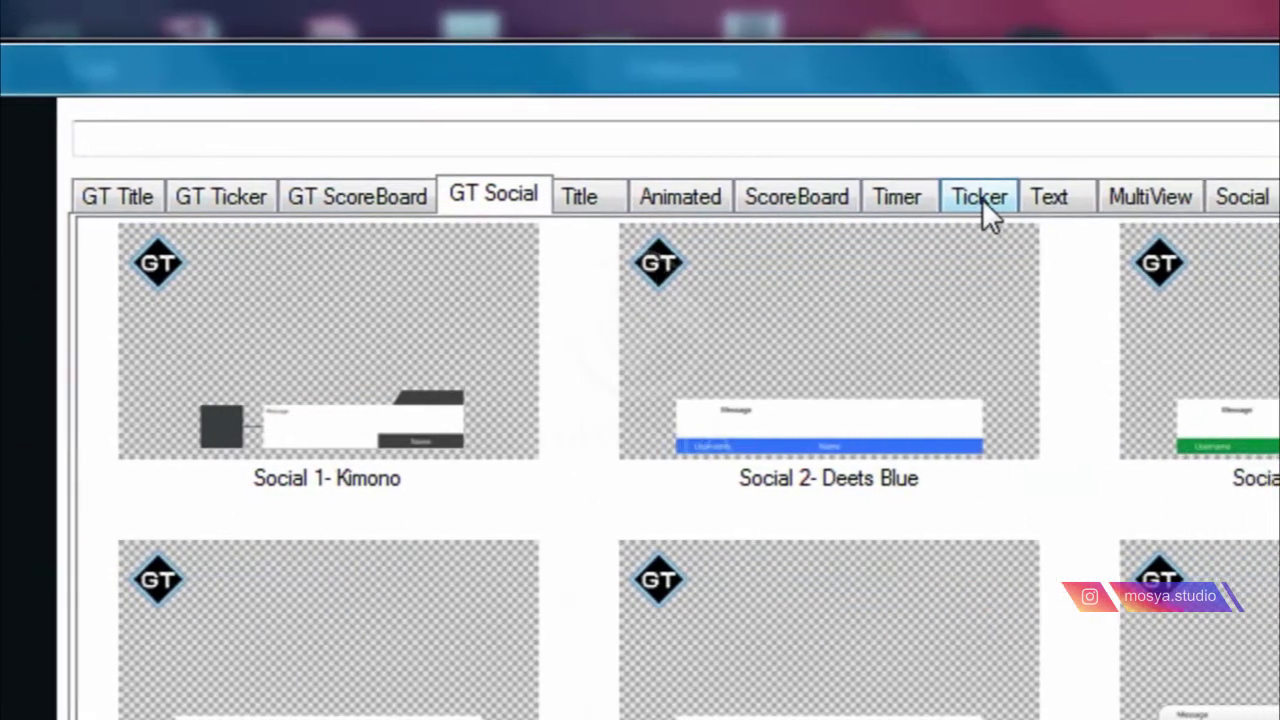
- Look through the non-GT Ticker, Timer, Text and Animated templates, ending back at the GT ScoreBoard category
left_click(1036, 197)
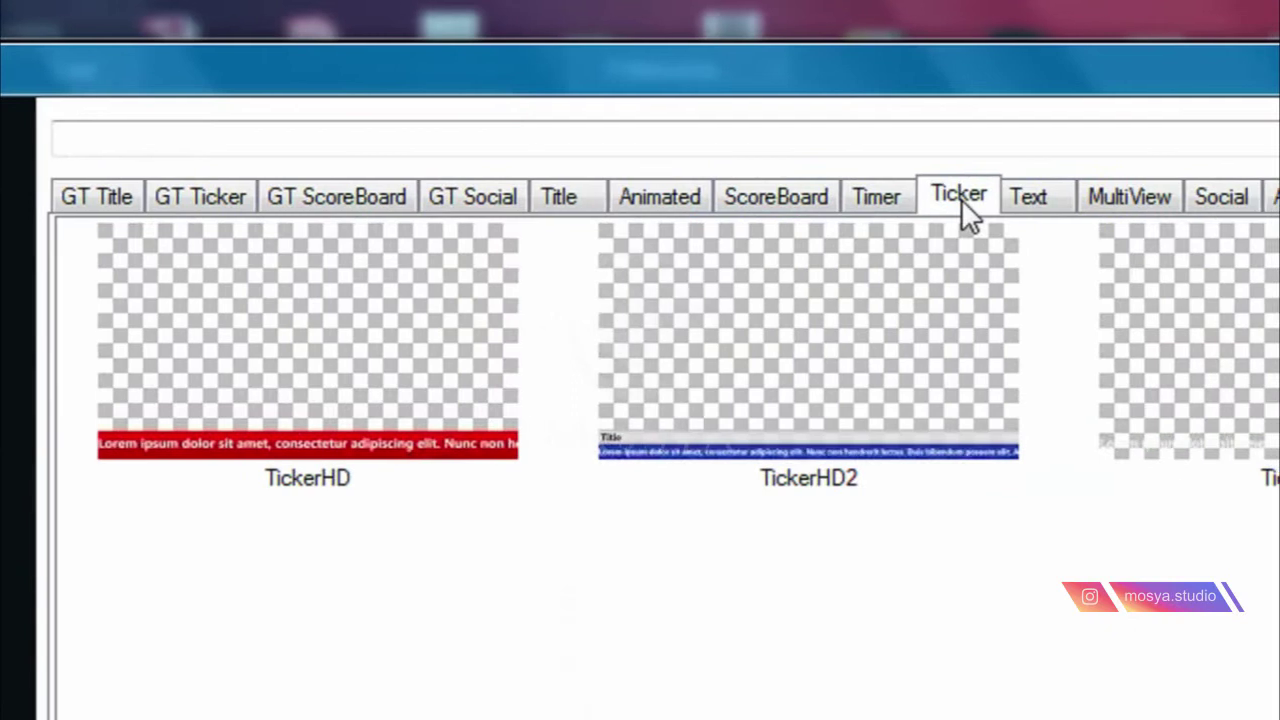
left_click(877, 198)
left_click(1030, 197)
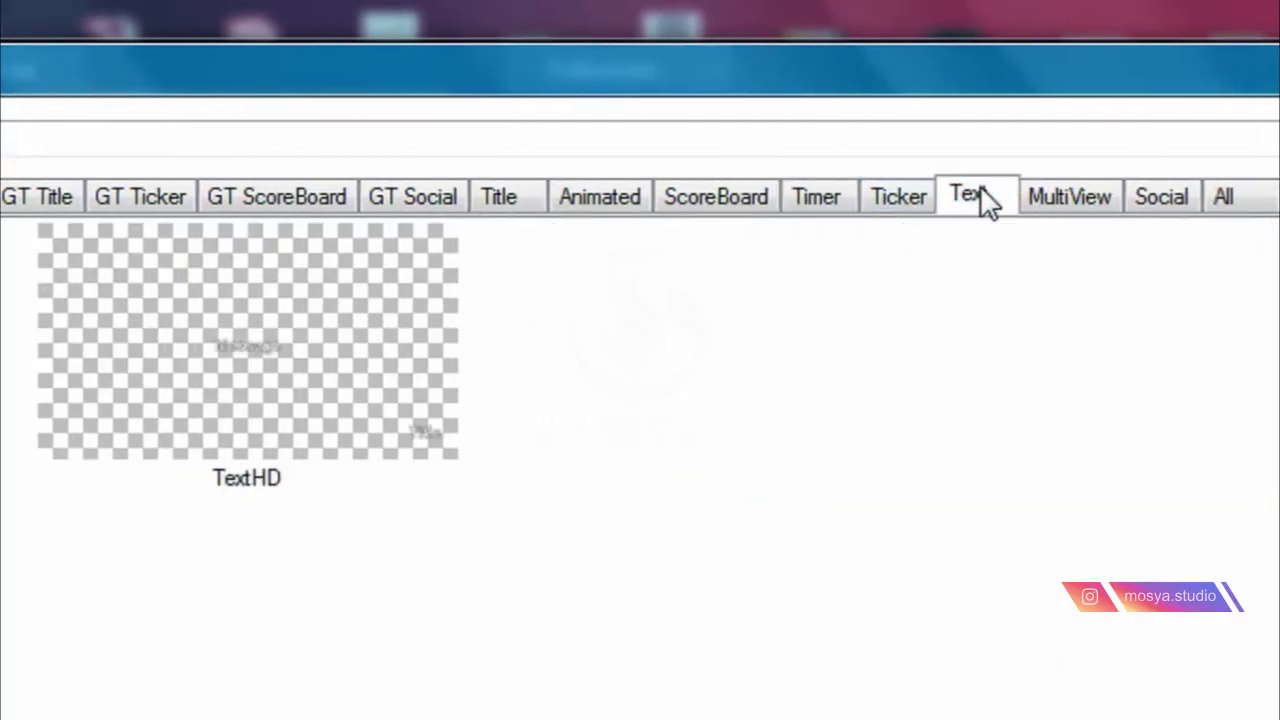
left_click(1008, 197)
left_click(690, 197)
left_click(560, 197)
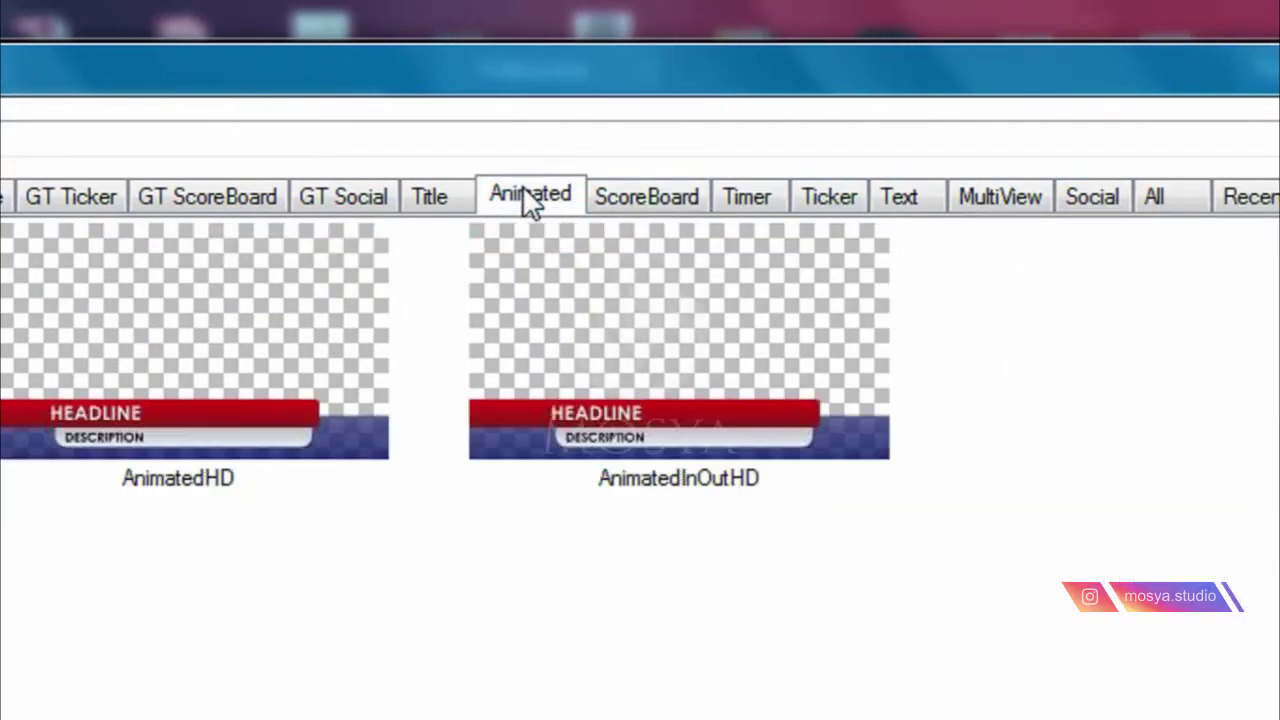
left_click(213, 195)
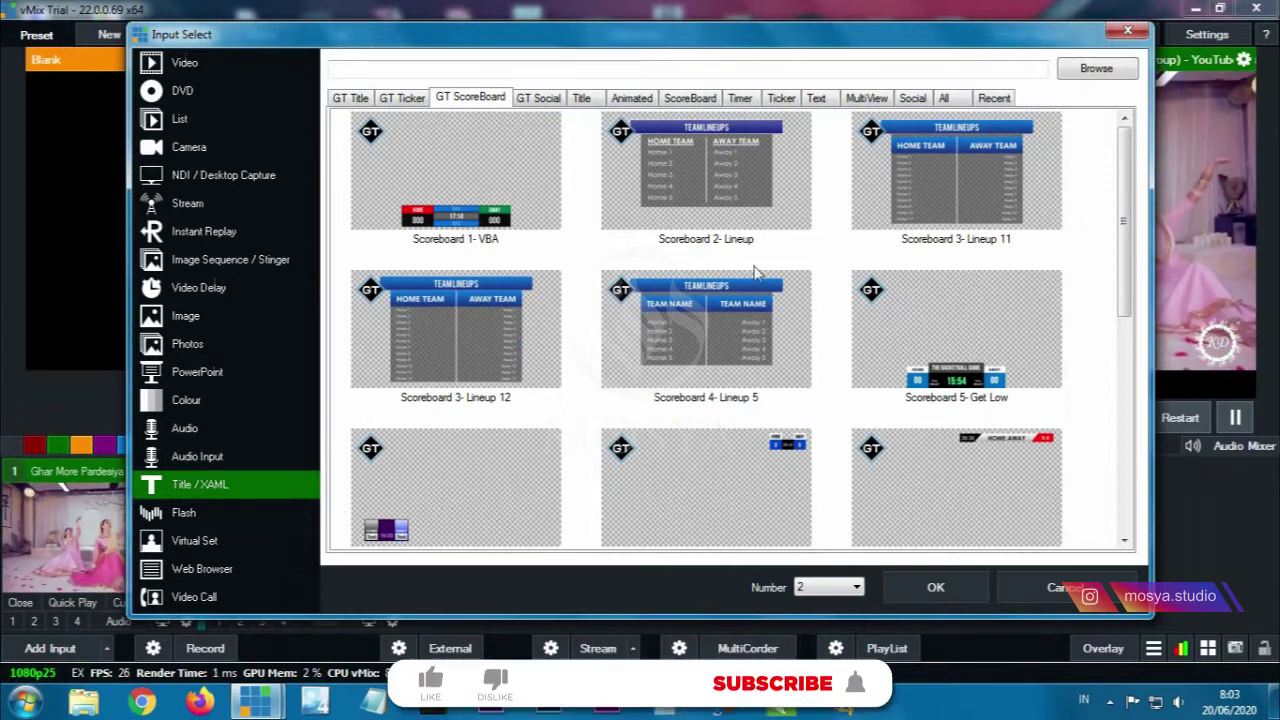
- Compare the GT ScoreBoard, GT Social and Title templates with the plain ScoreBoard, Timer and Ticker ones
left_click(699, 172)
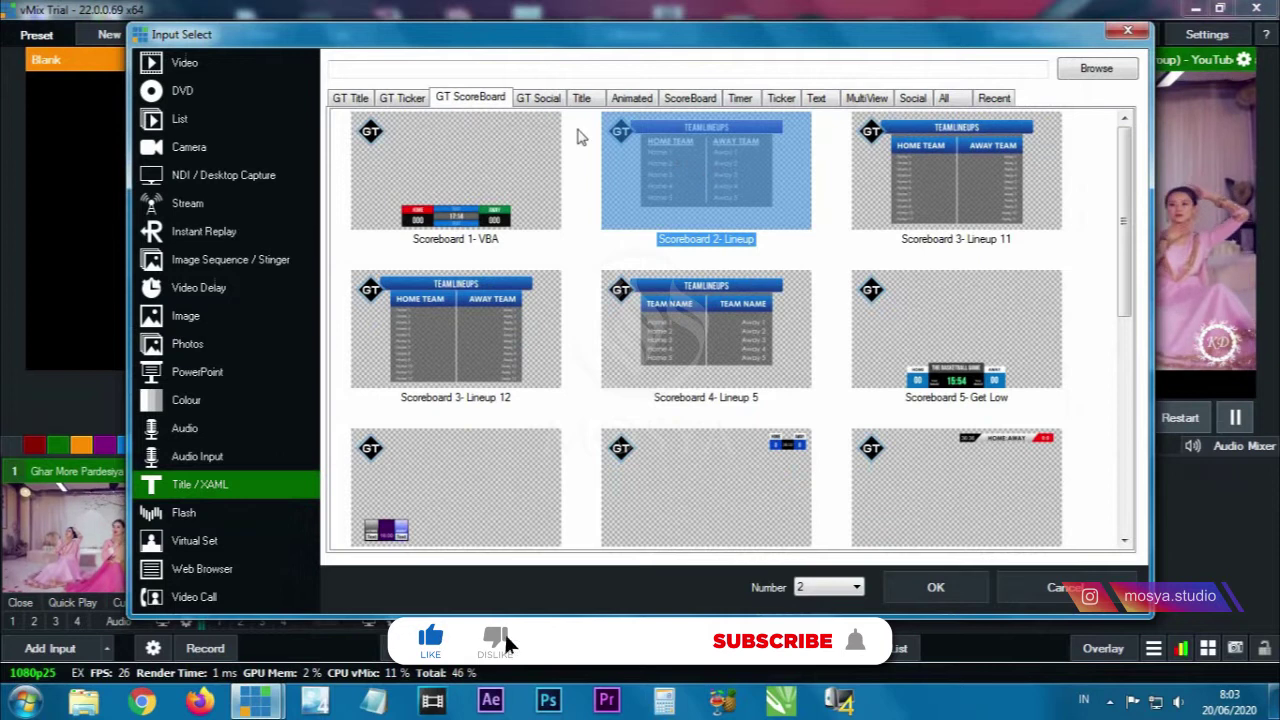
left_click(549, 108)
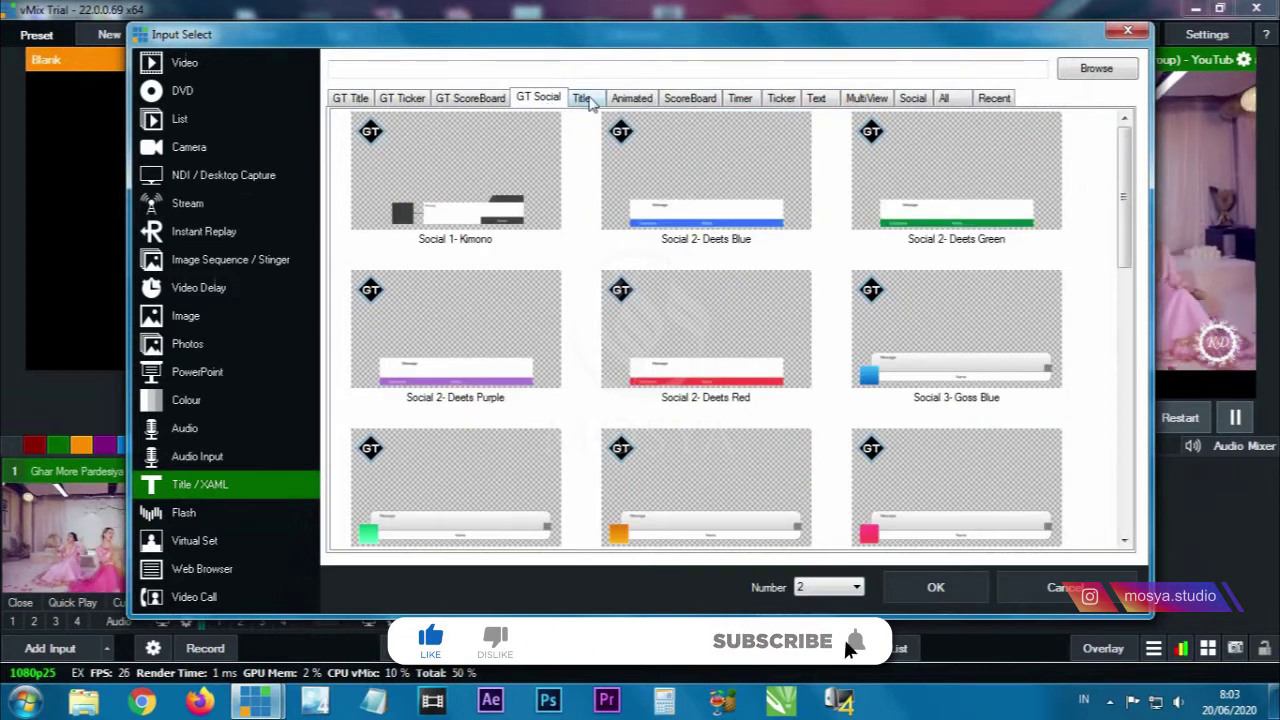
left_click(582, 99)
left_click(490, 102)
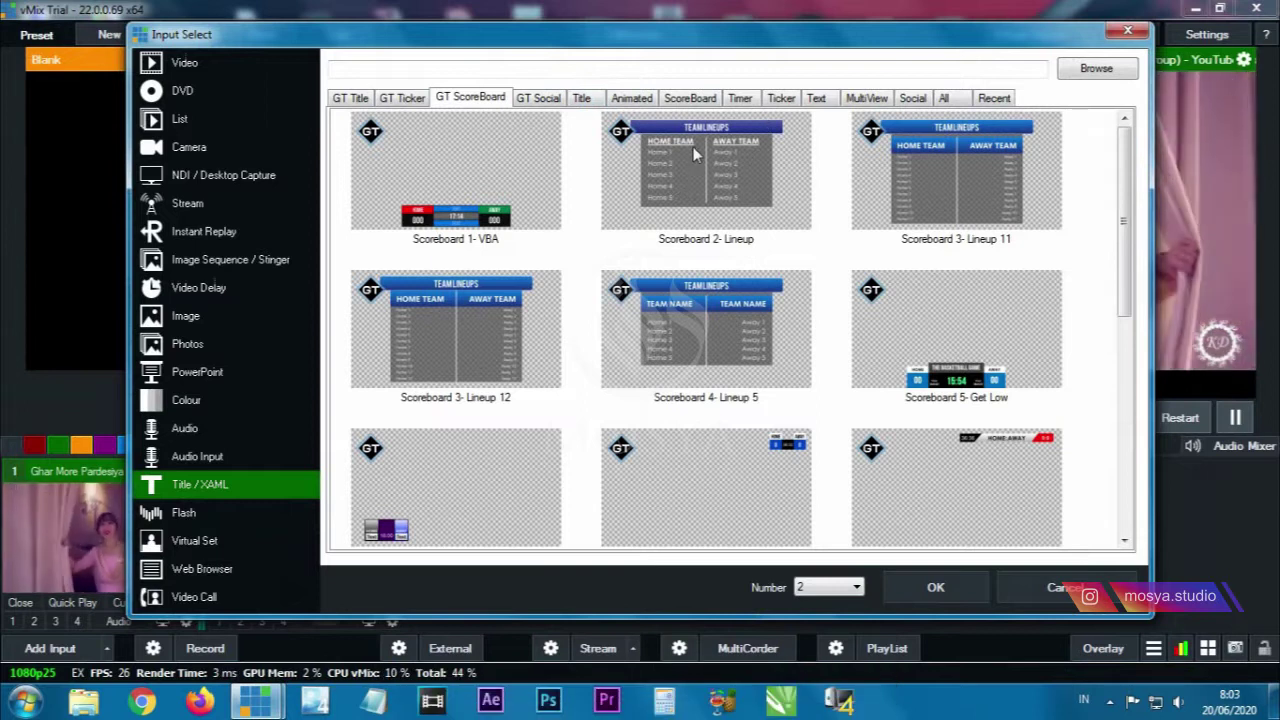
left_click(694, 100)
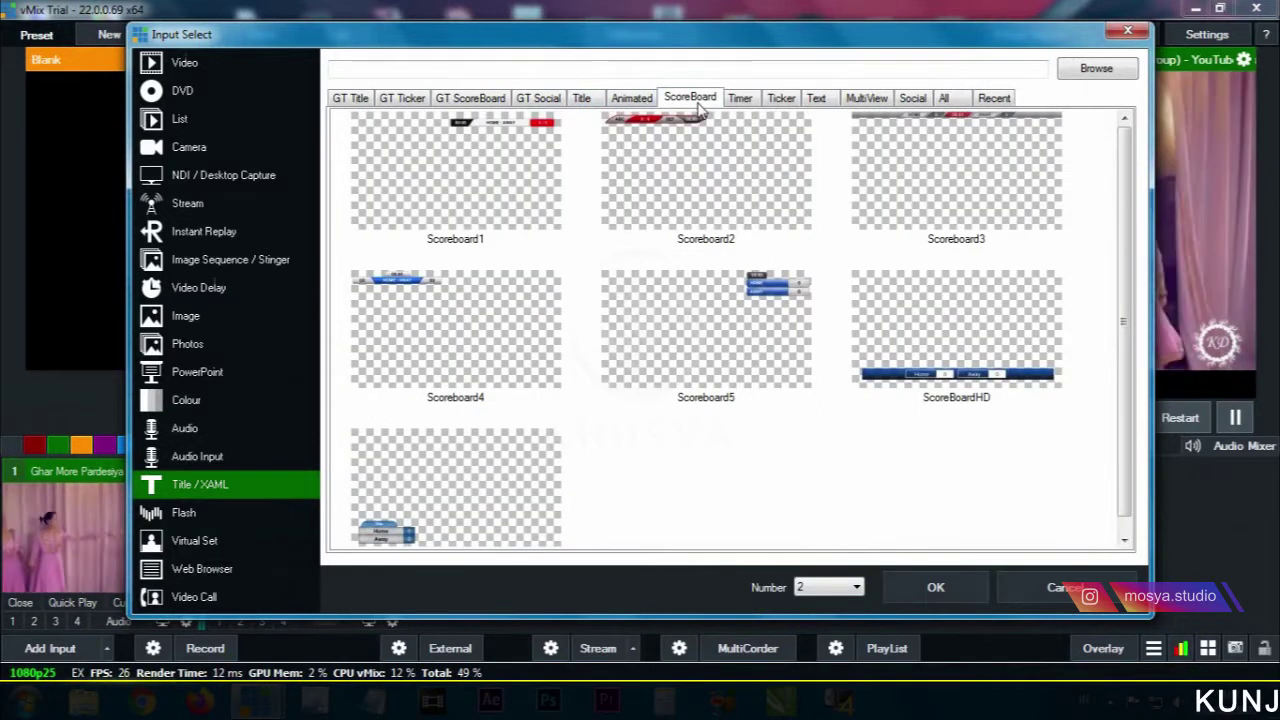
left_click(750, 104)
left_click(782, 102)
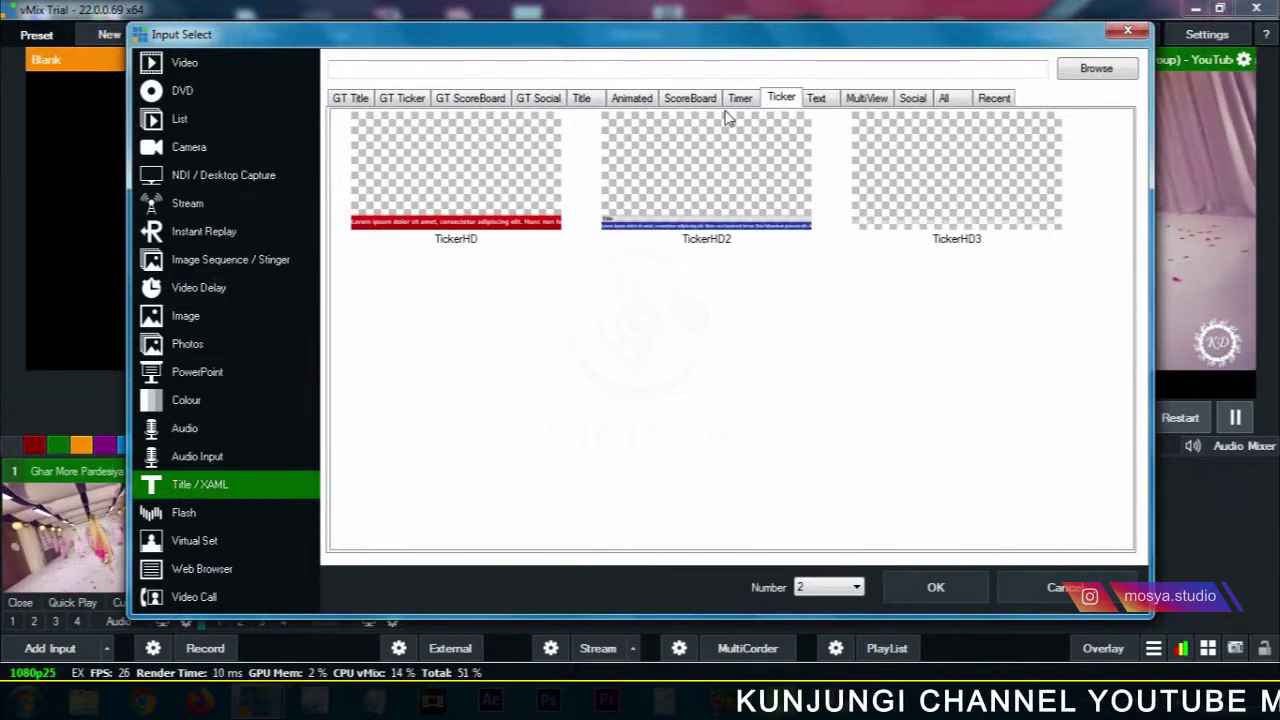
- Add the NewsHD5 title template as input 2 and close its title editor with the default text kept
left_click(581, 100)
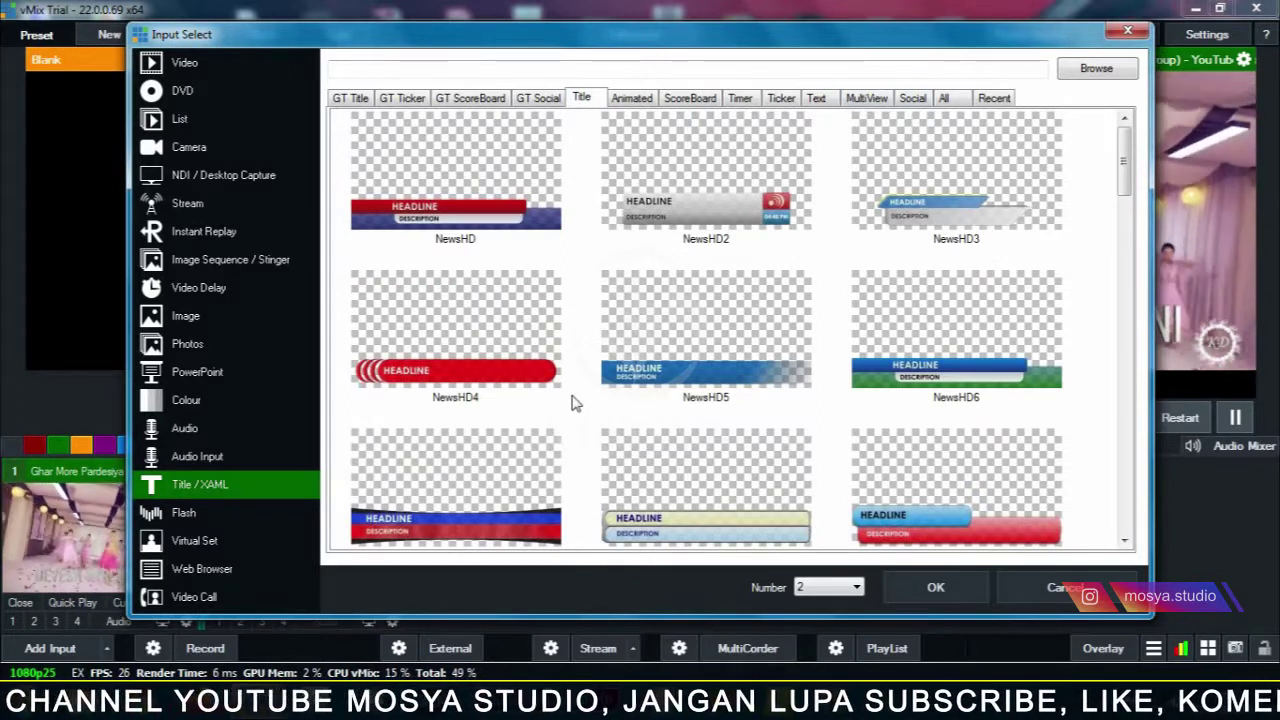
left_click(688, 378)
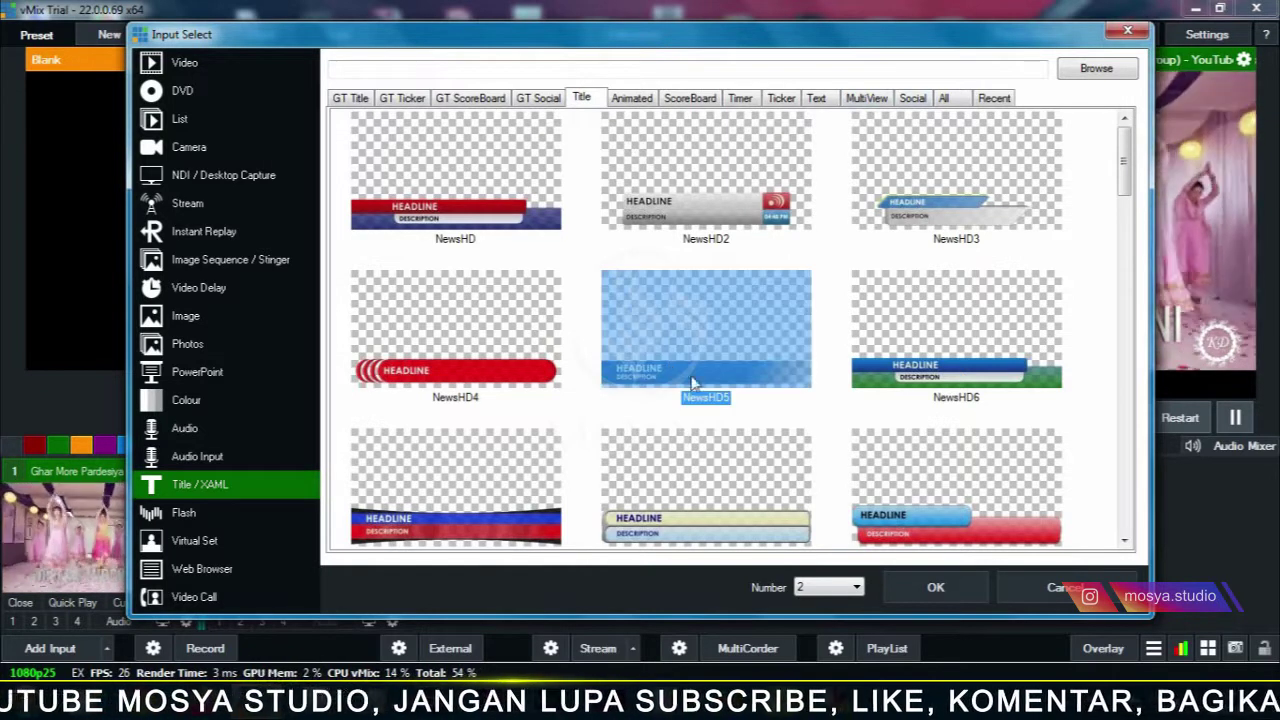
left_click(935, 589)
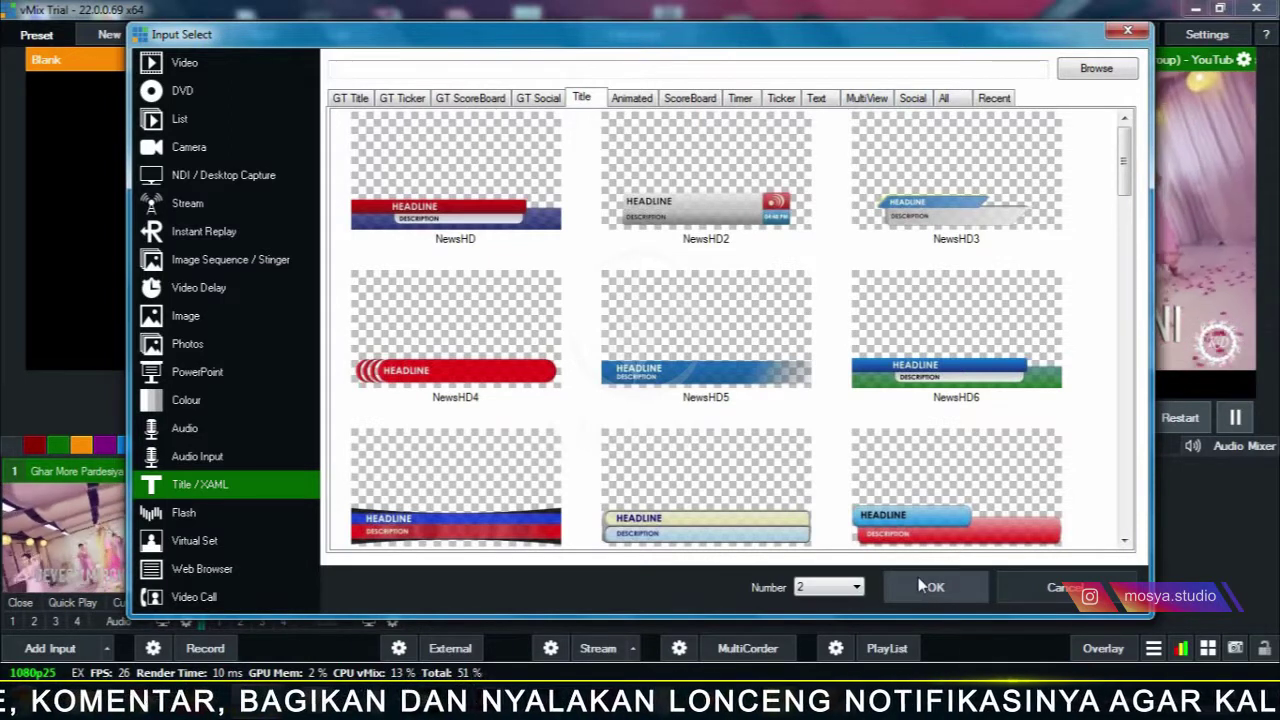
left_click(914, 588)
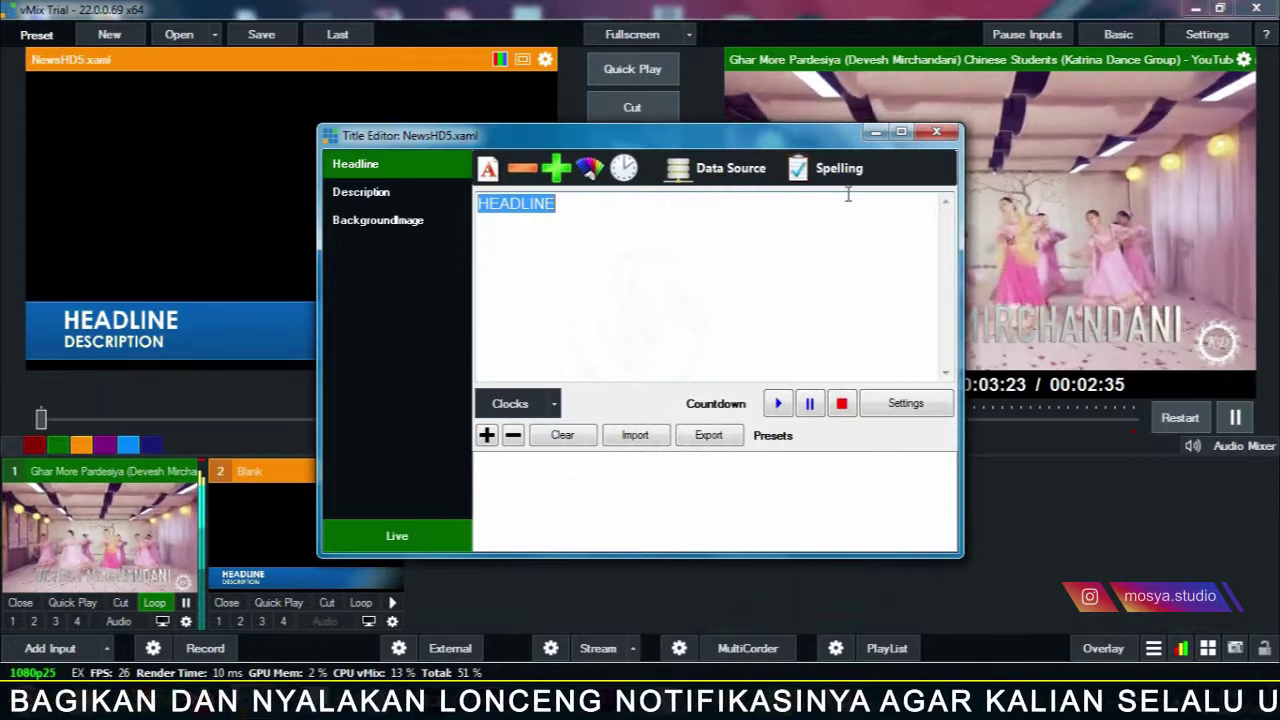
left_click(937, 133)
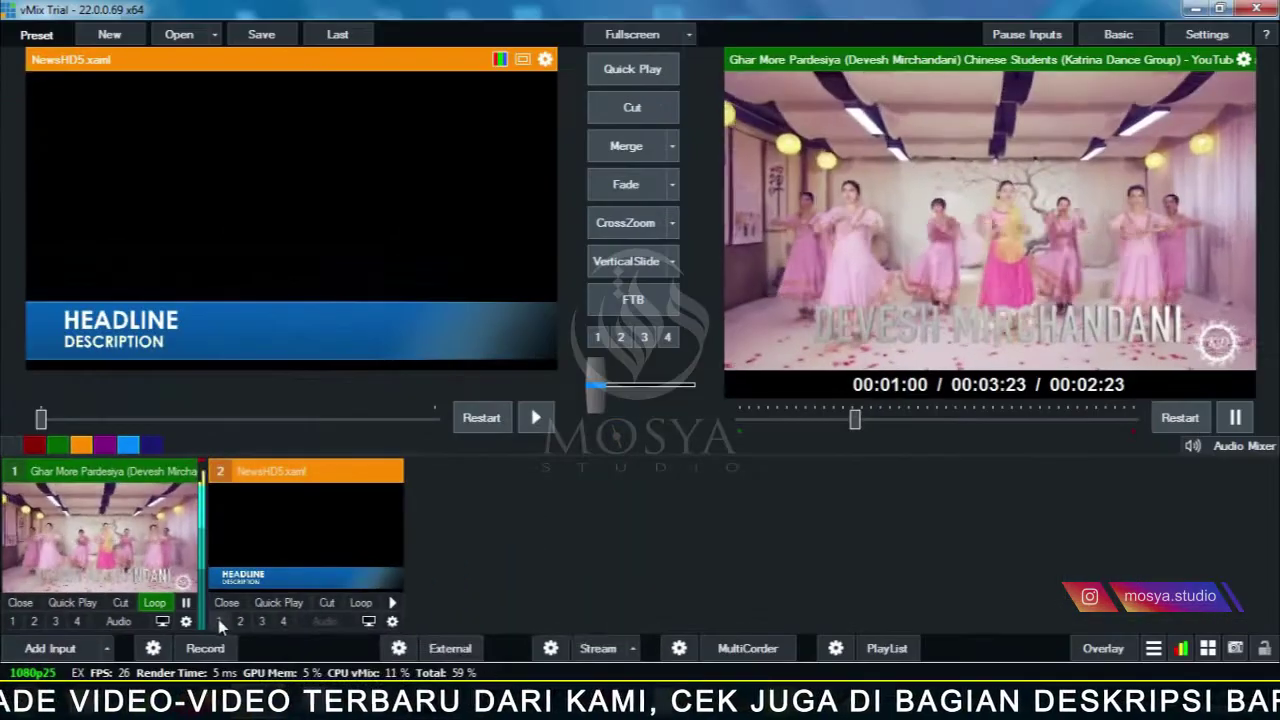
- Try showing the NewsHD5 title over the live video on overlay channels 1, 2 and 3, switching each off again
left_click(289, 588)
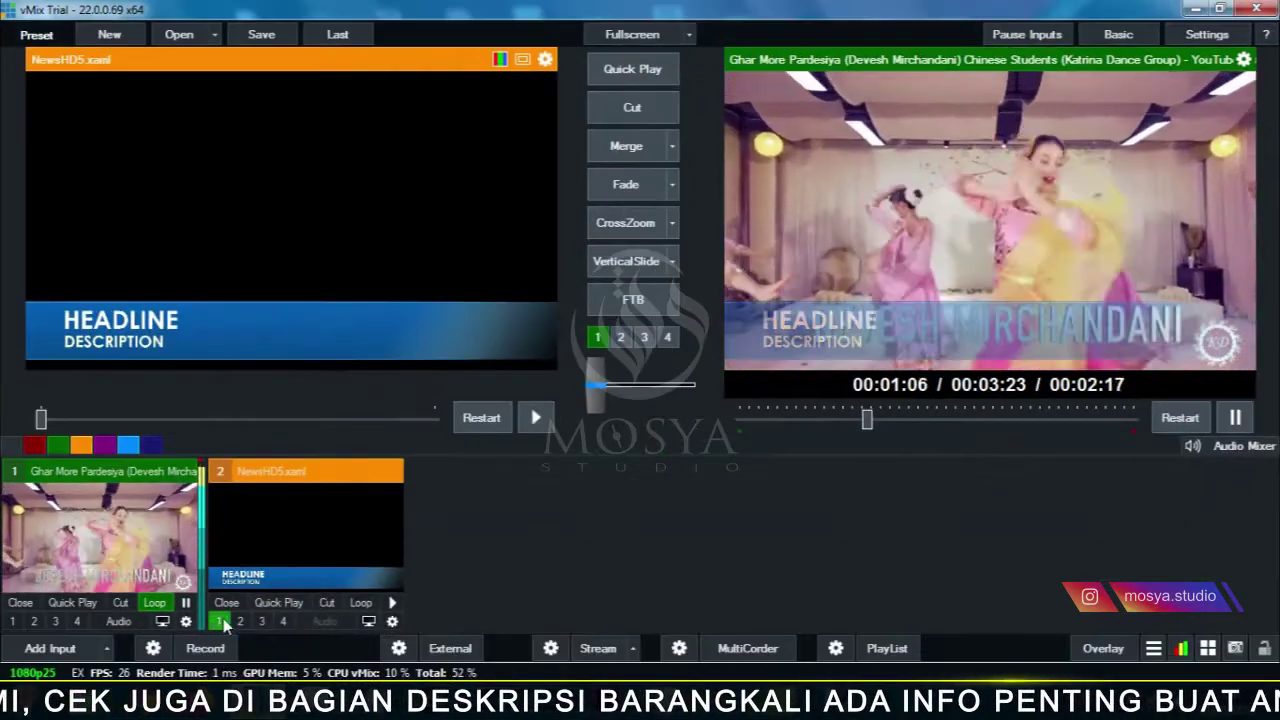
left_click(220, 620)
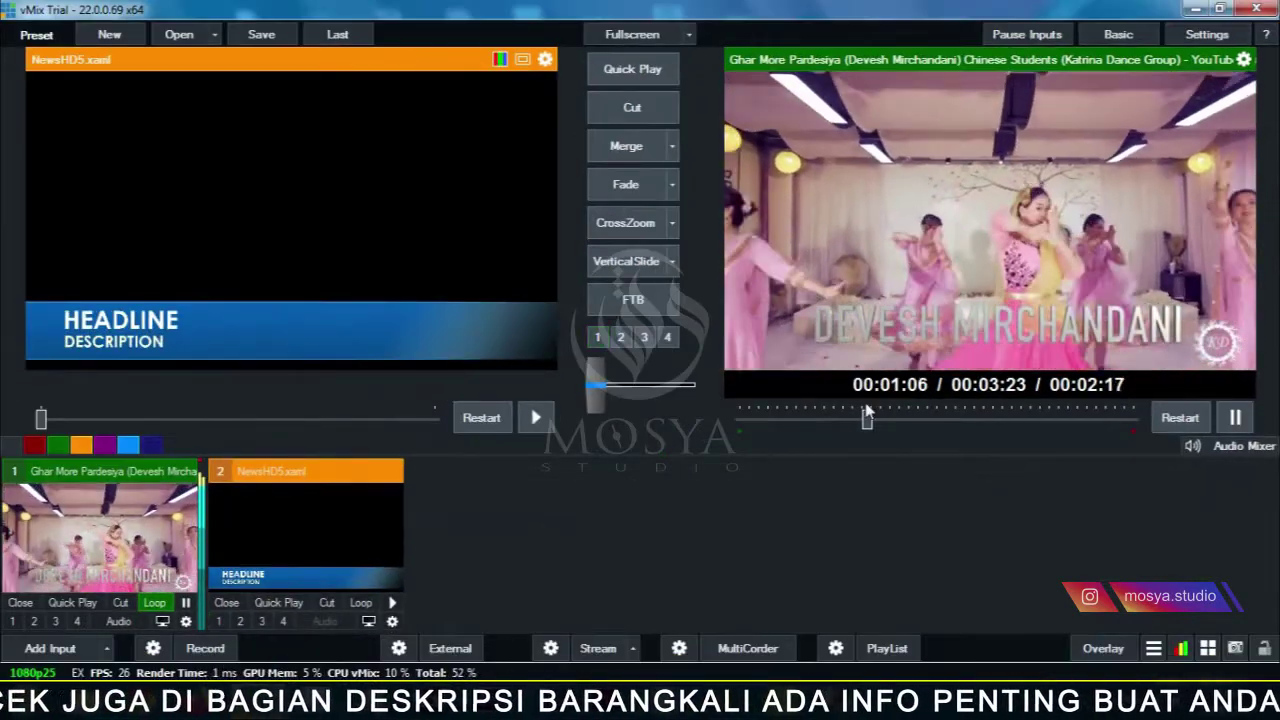
left_click(240, 621)
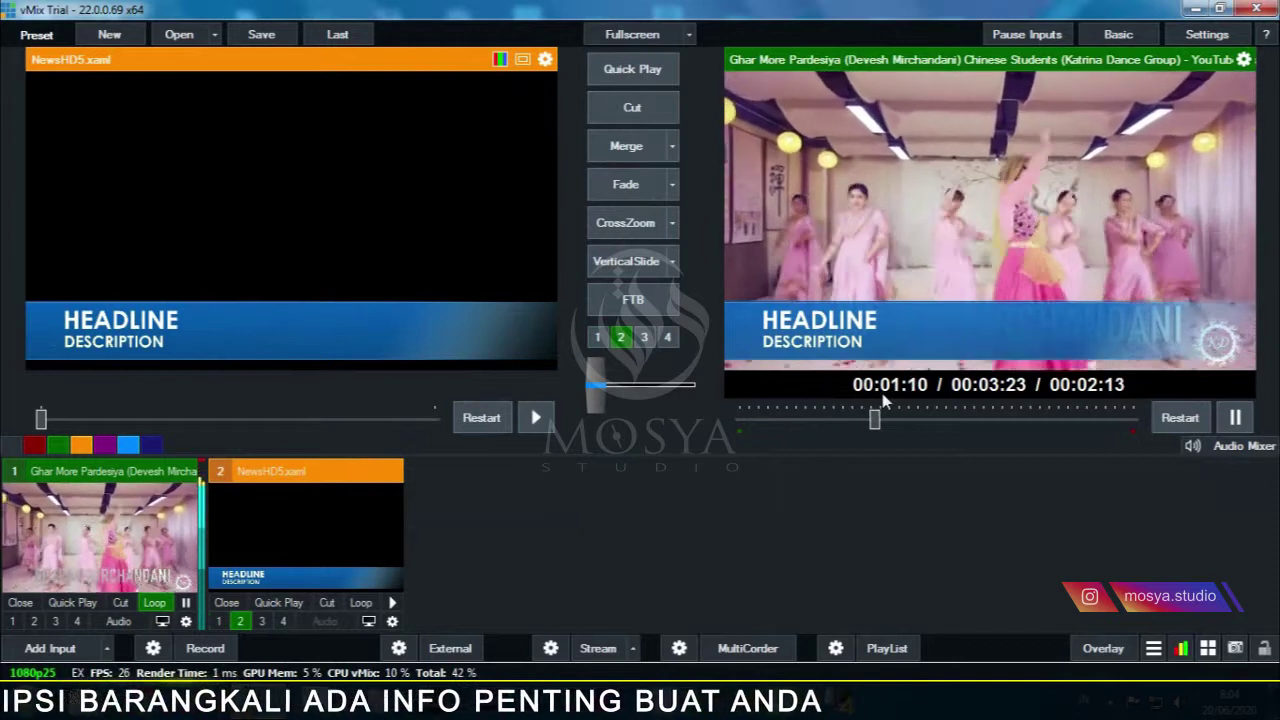
left_click(261, 621)
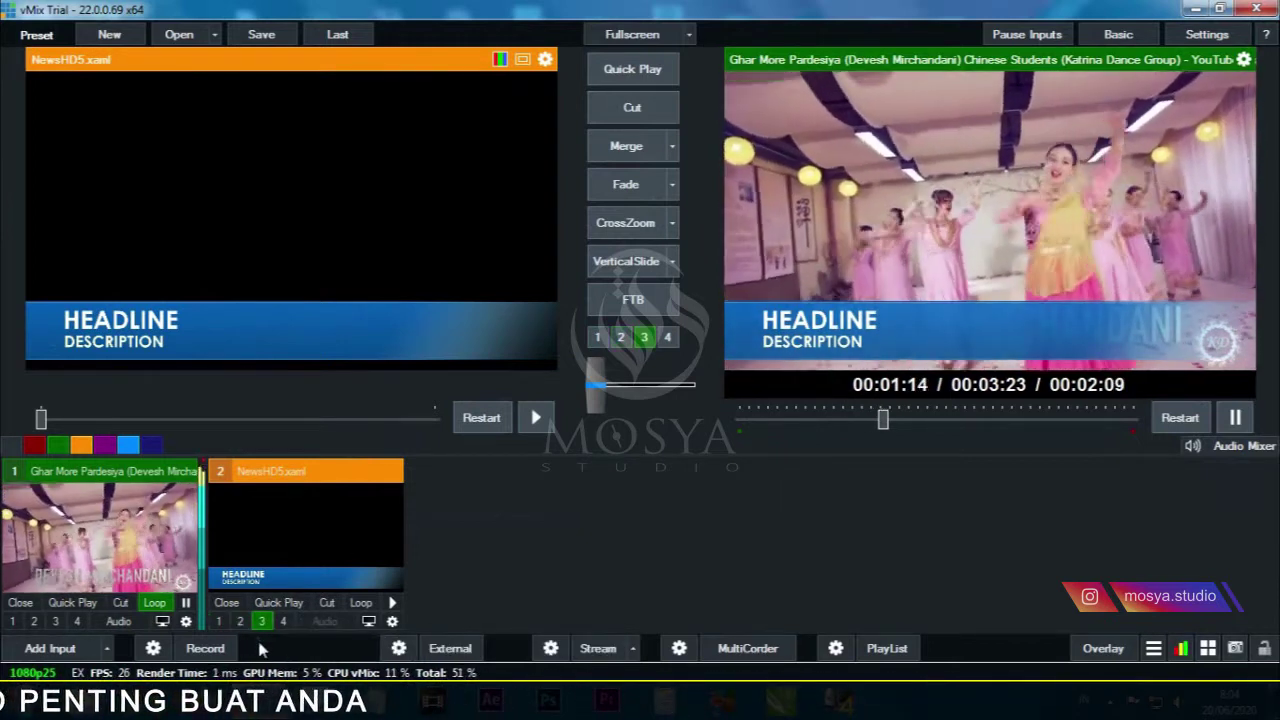
left_click(261, 621)
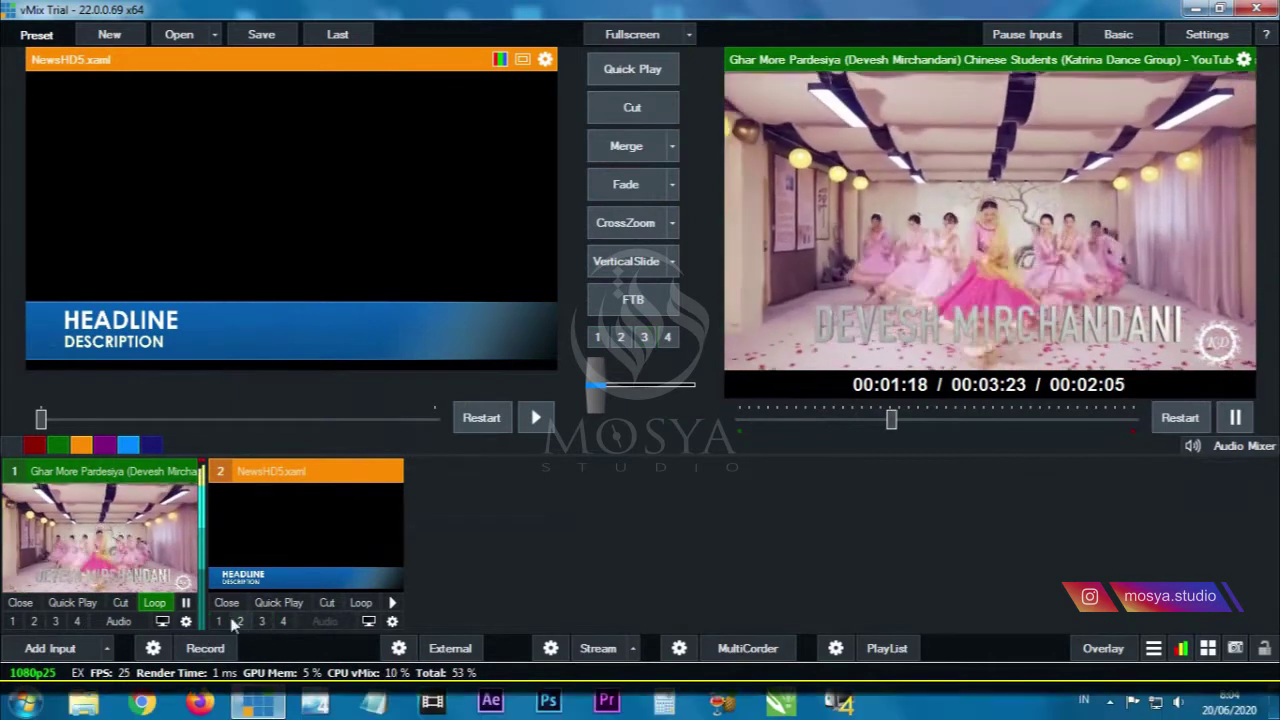
- Add the NewsHD3 title template as input 3 and close its title editor
left_click(45, 648)
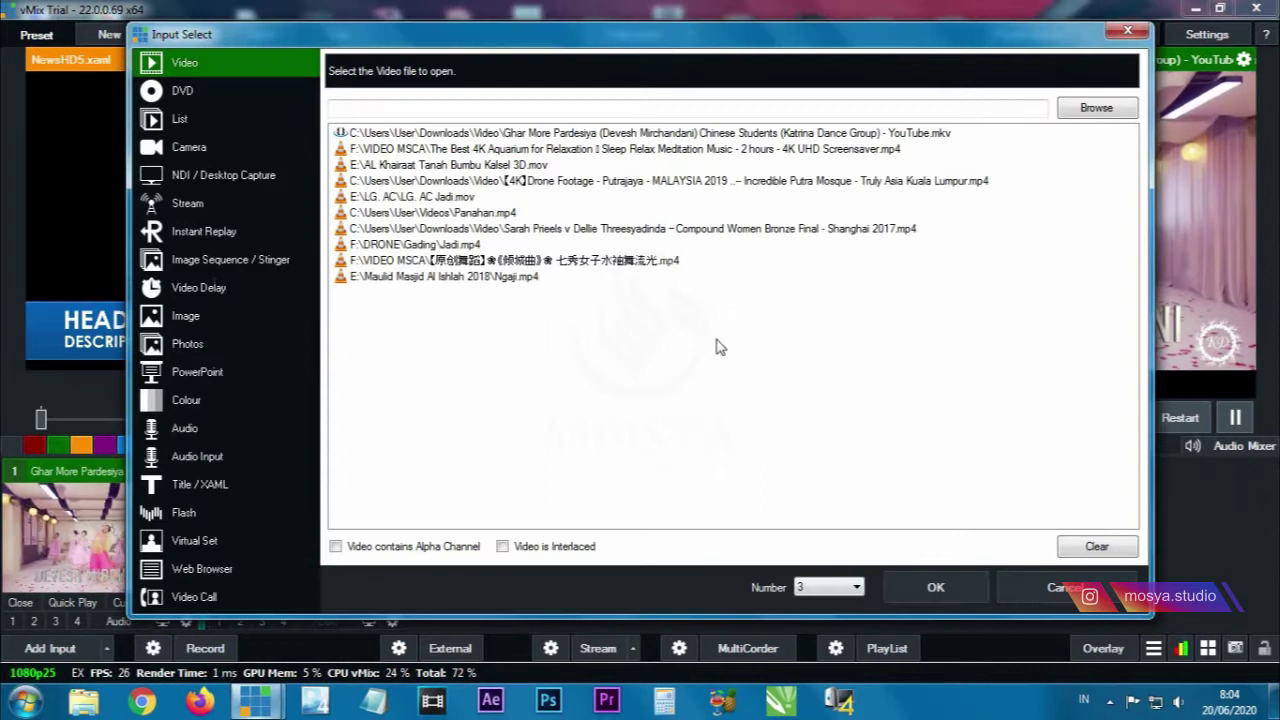
left_click(208, 485)
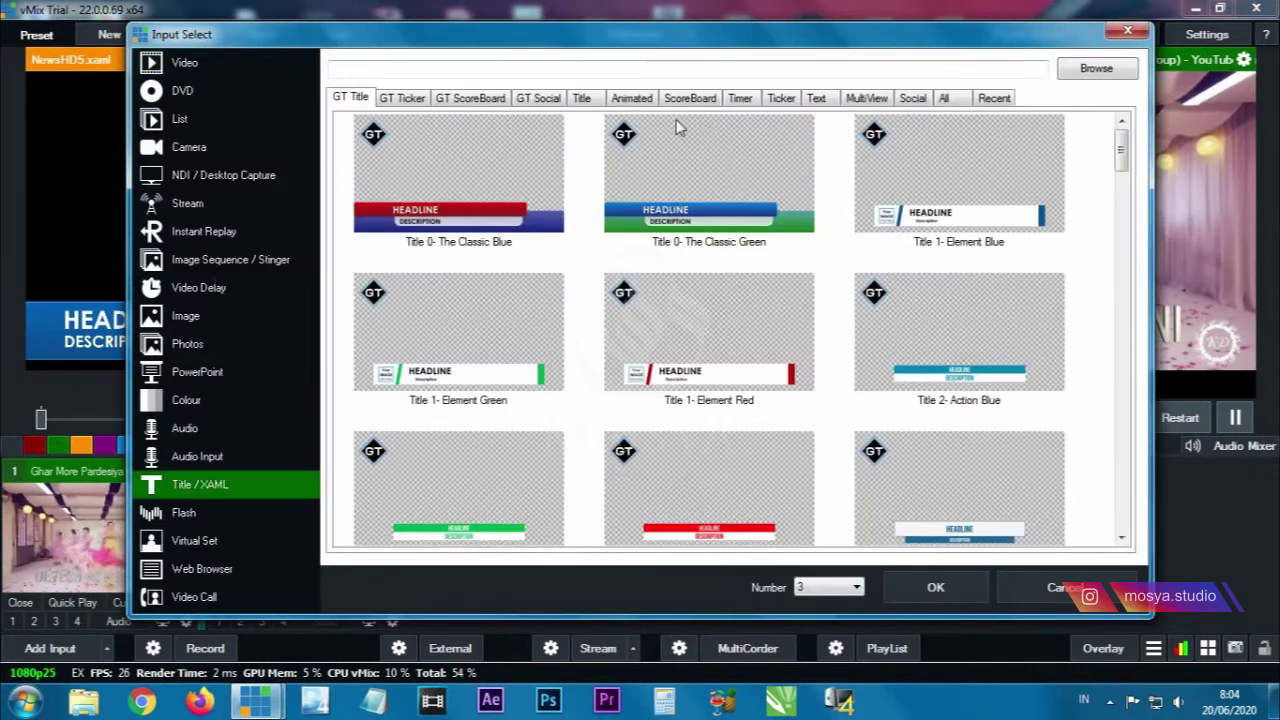
left_click(583, 100)
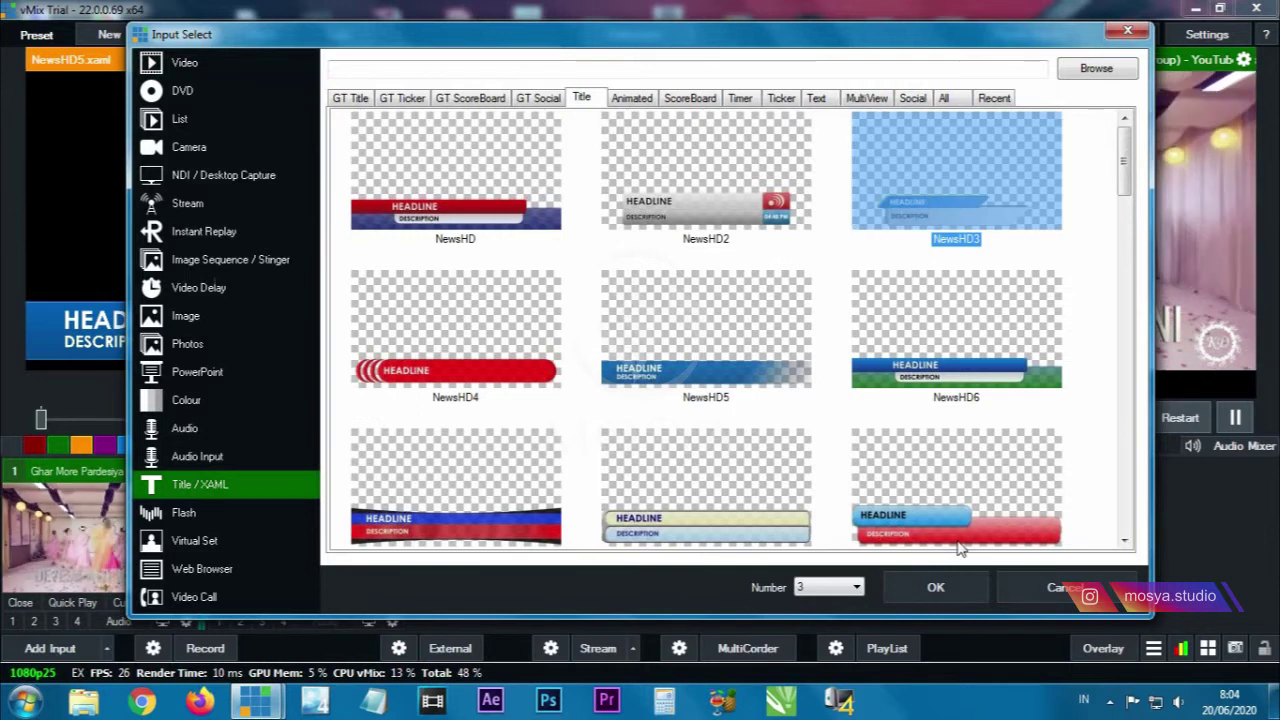
left_click(930, 587)
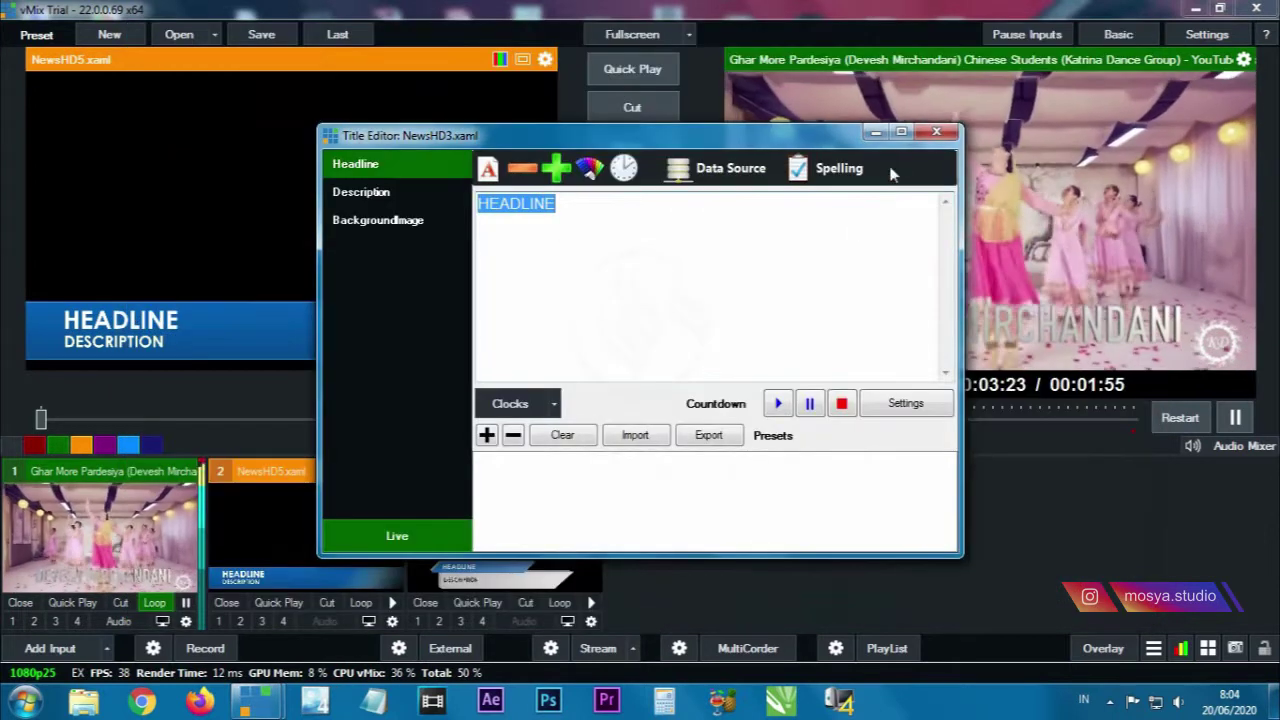
left_click(936, 131)
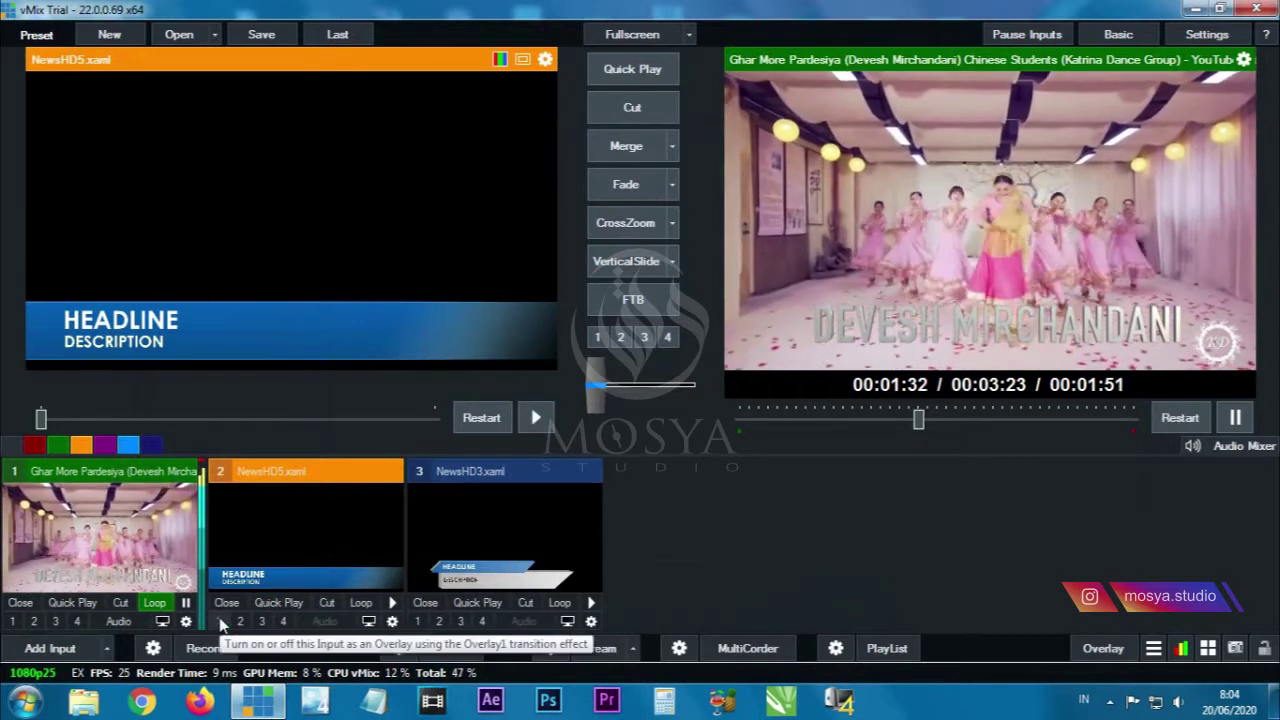
- Show NewsHD5 on overlay 1, swap it for NewsHD3 on the same channel, and bring NewsHD5 back
left_click(219, 621)
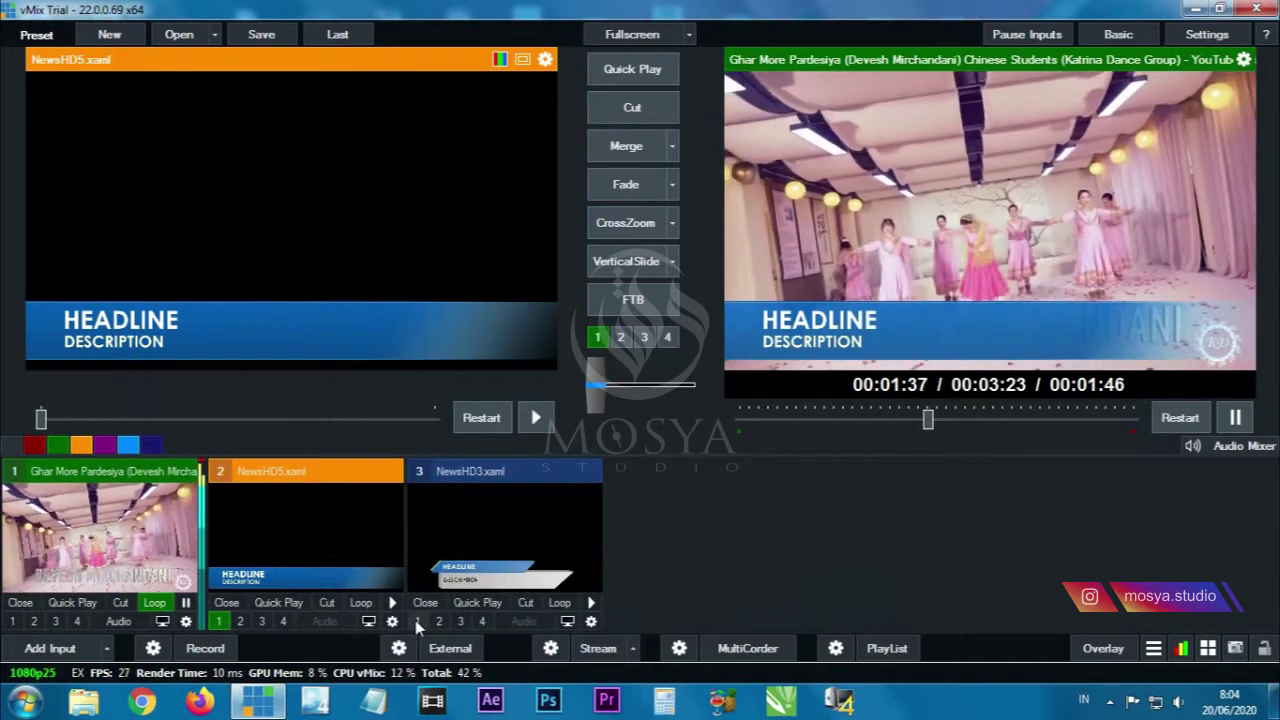
left_click(417, 621)
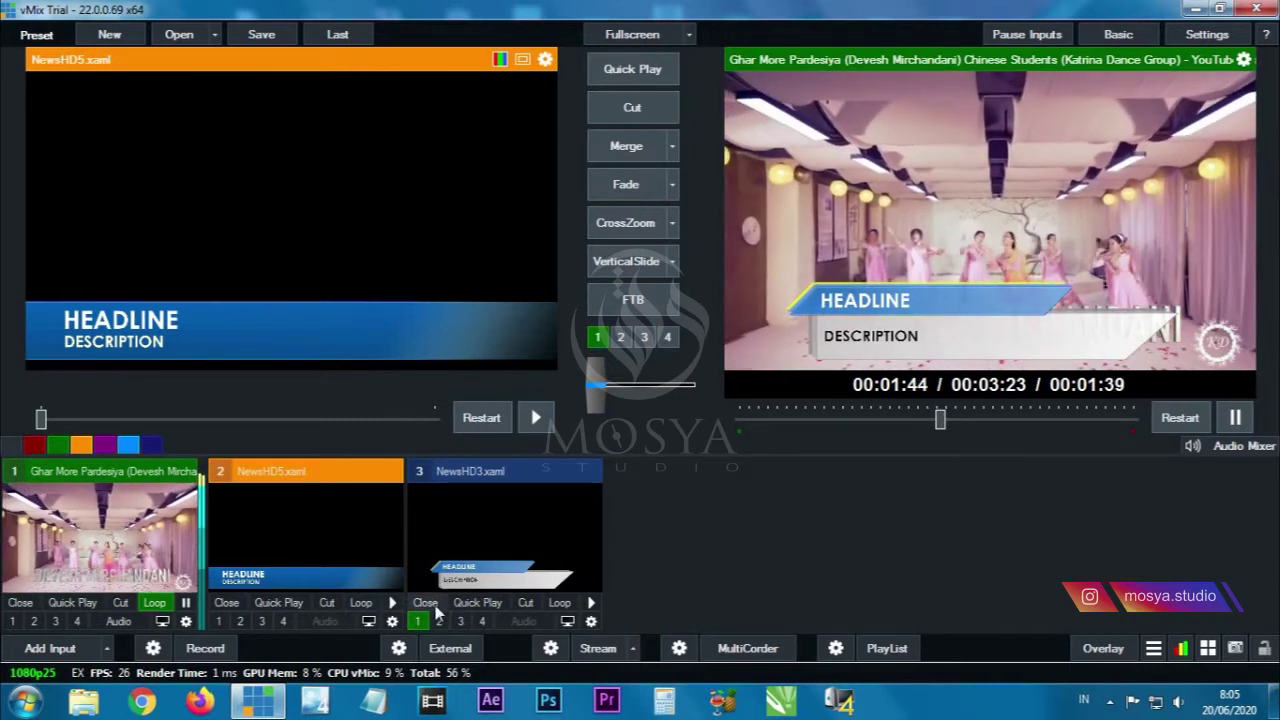
left_click(216, 622)
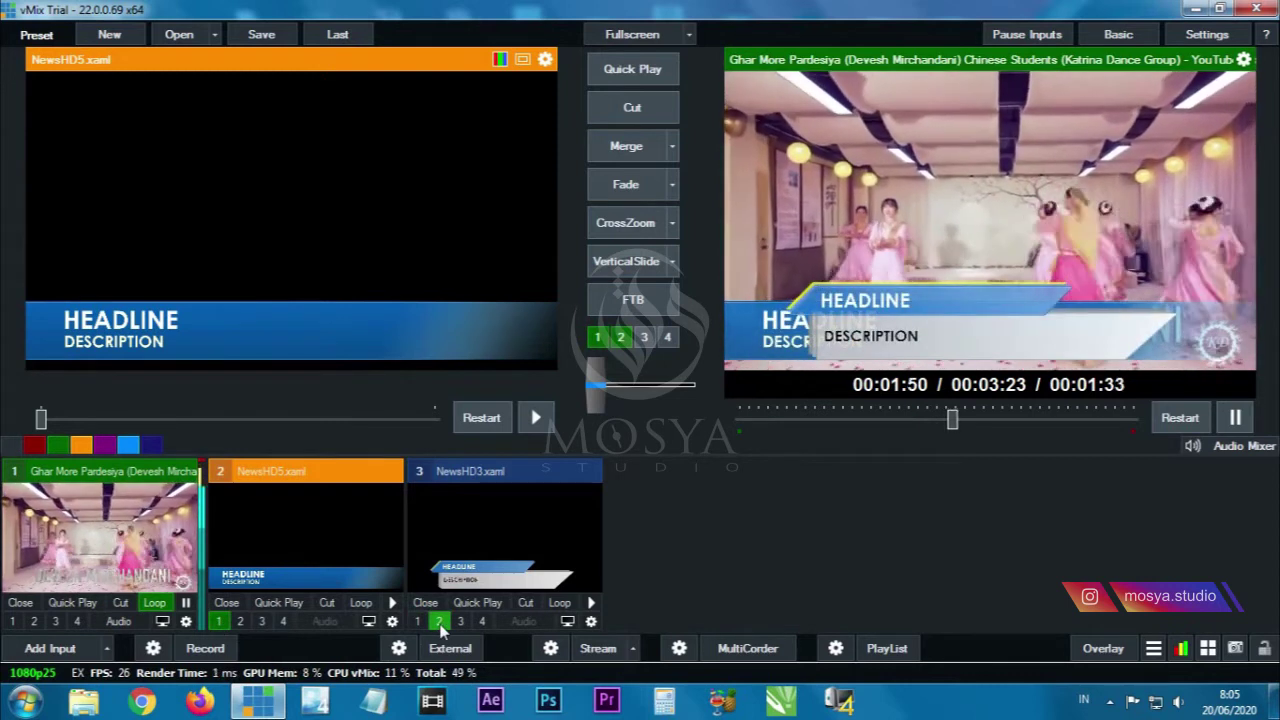
- Turn off NewsHD3 on overlay 2 and close the NewsHD3 input
left_click(439, 622)
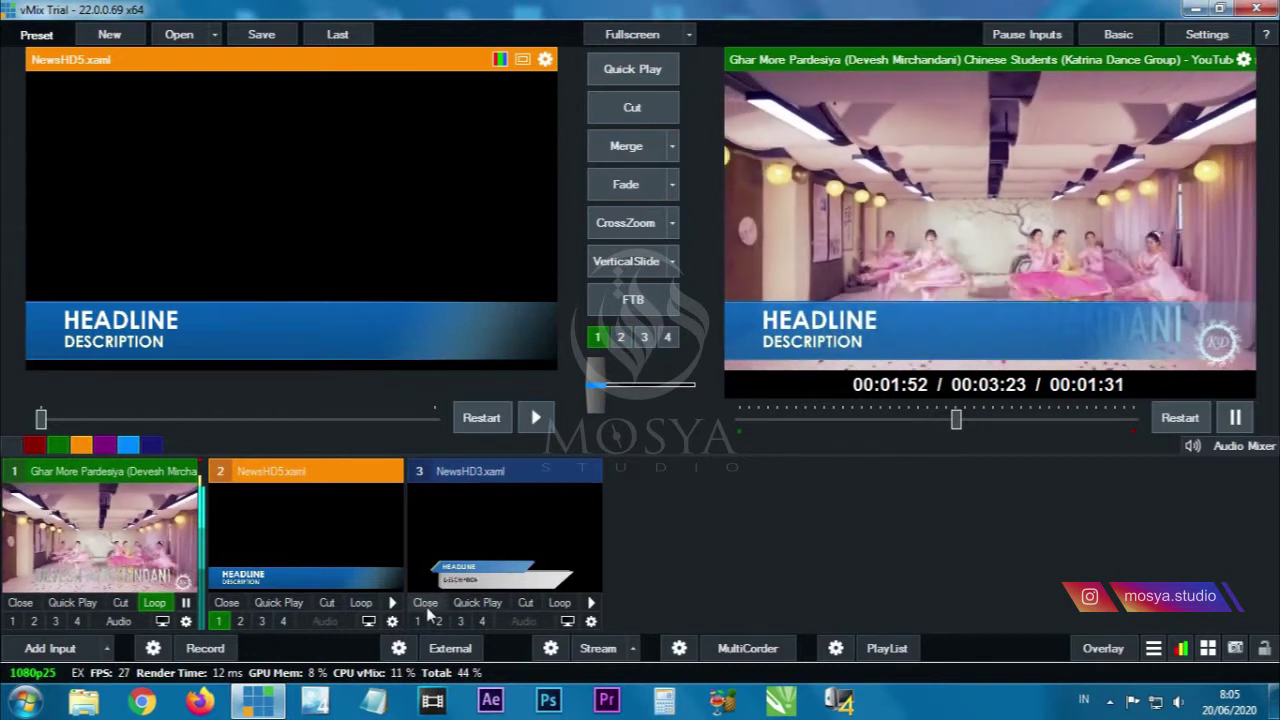
left_click(424, 602)
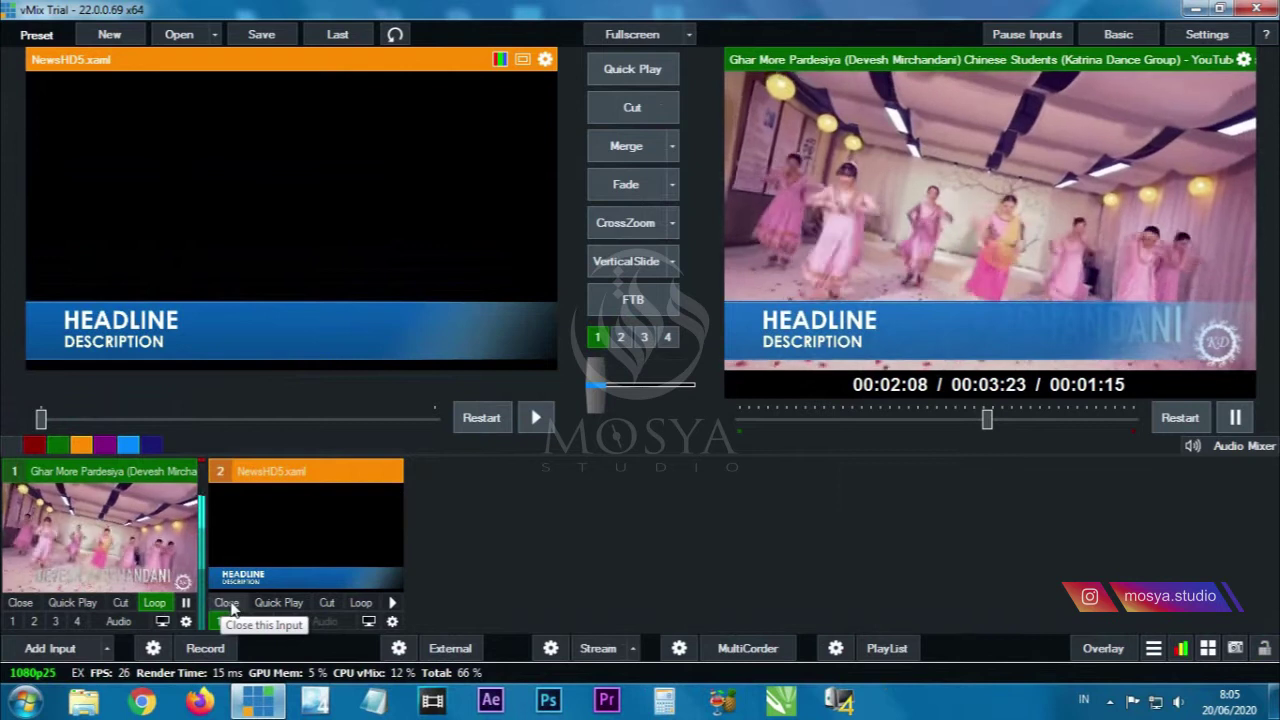
- Add the TickerHD2 ticker template as a Title / XAML input in slot 3 and close its title editor
left_click(50, 648)
left_click(200, 484)
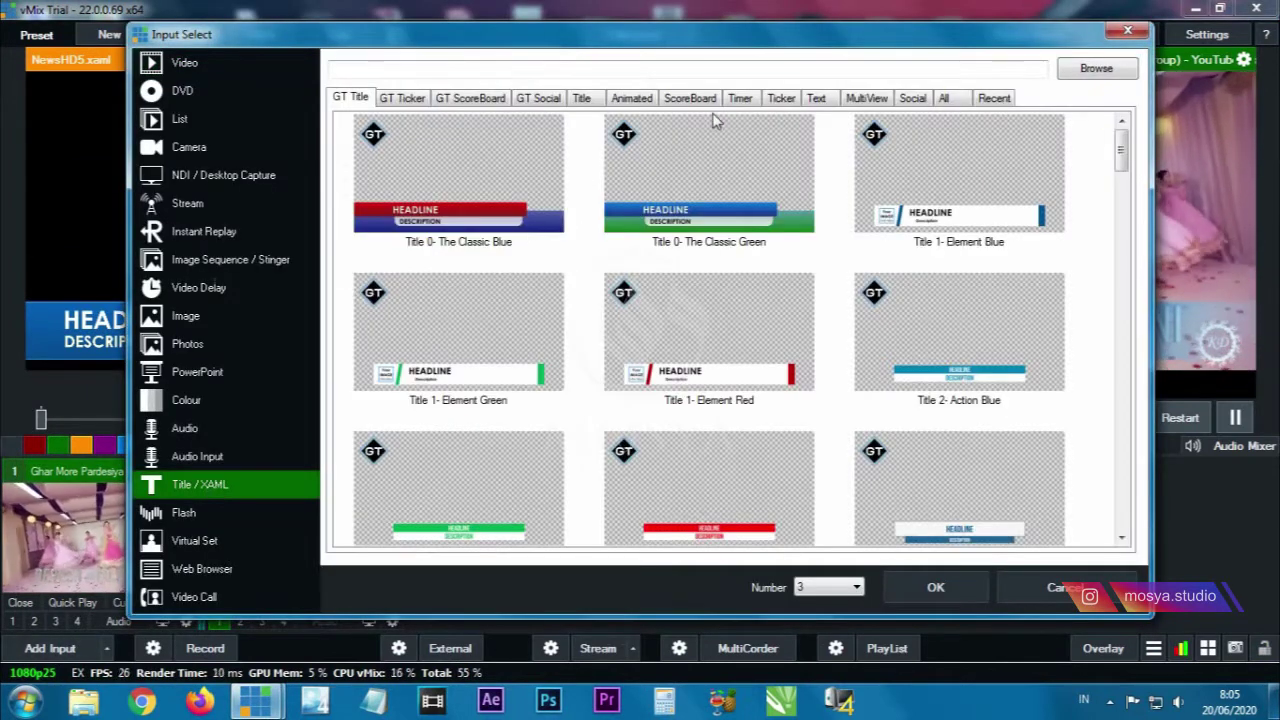
left_click(783, 99)
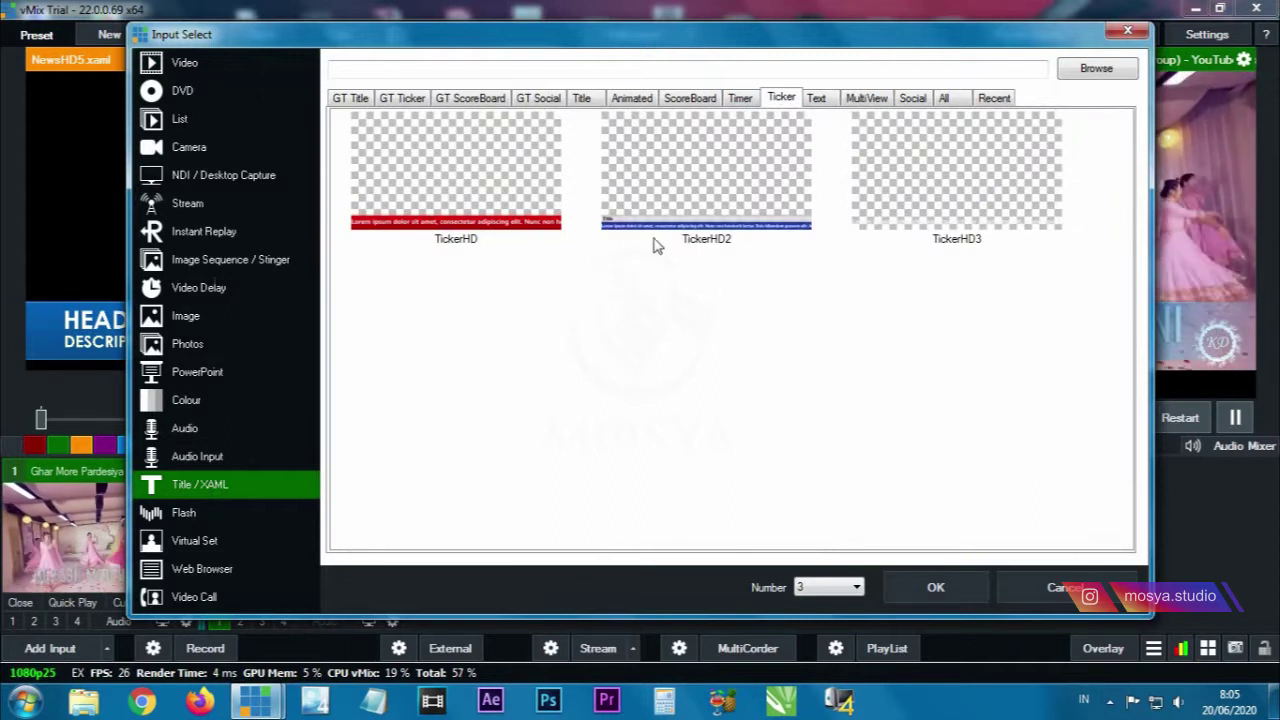
left_click(643, 229)
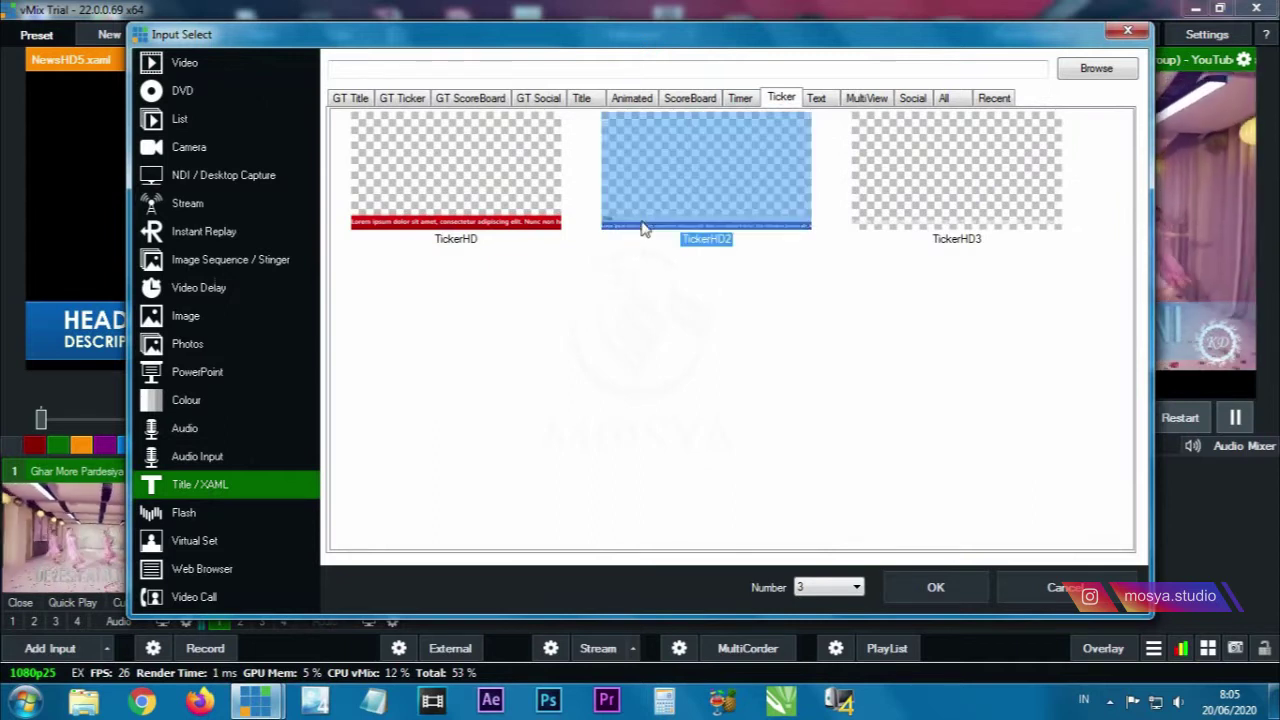
left_click(936, 590)
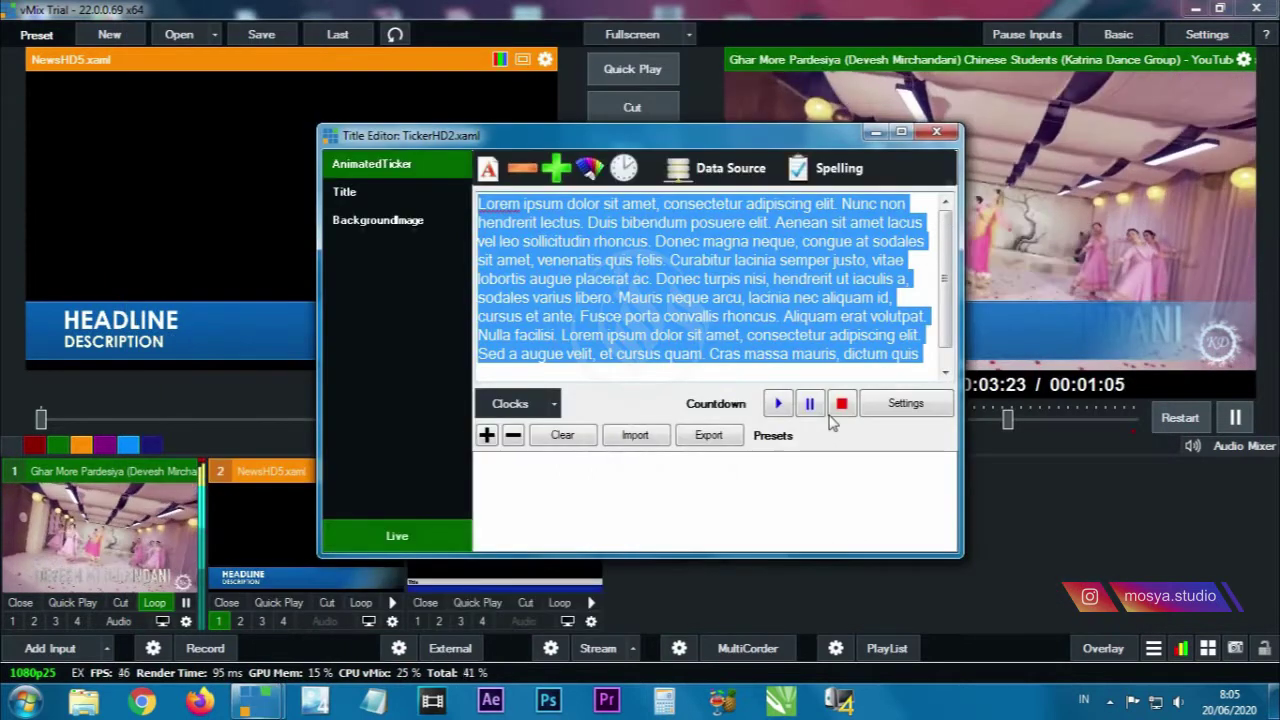
left_click(936, 132)
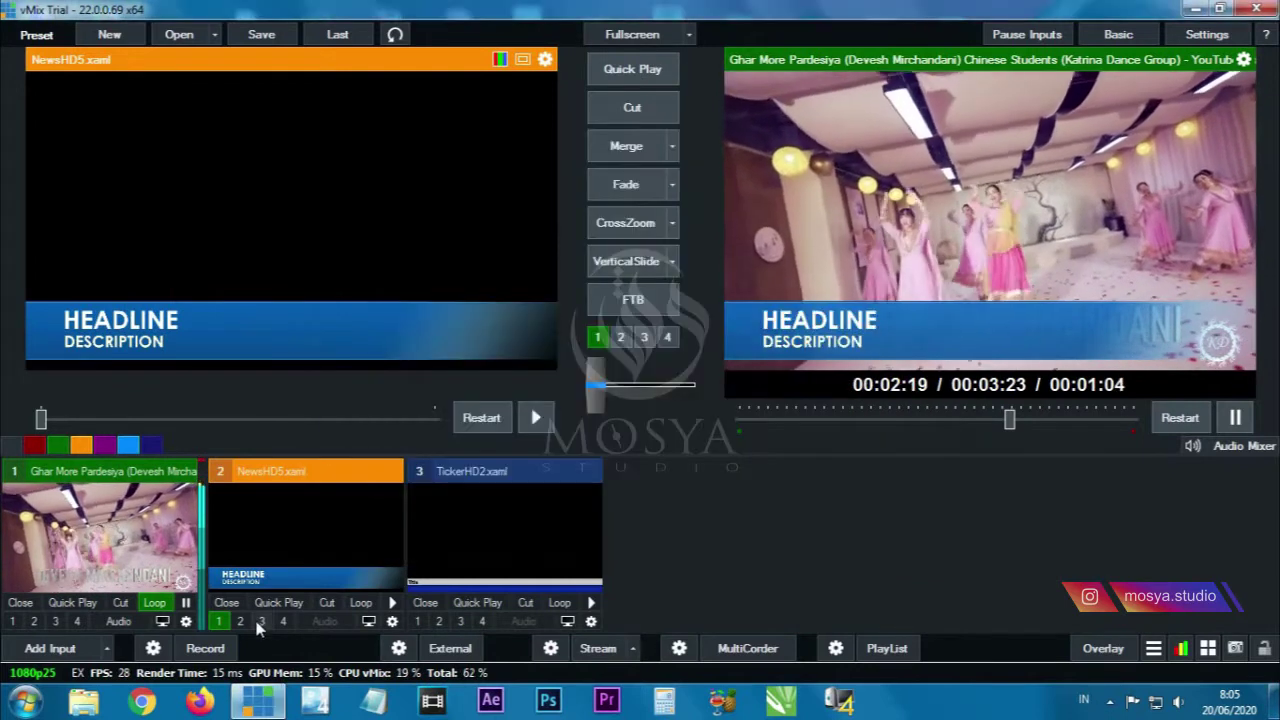
- Turn off NewsHD5 on overlay 1 and move the TickerHD2 input ahead of NewsHD5 into slot 2
left_click(219, 621)
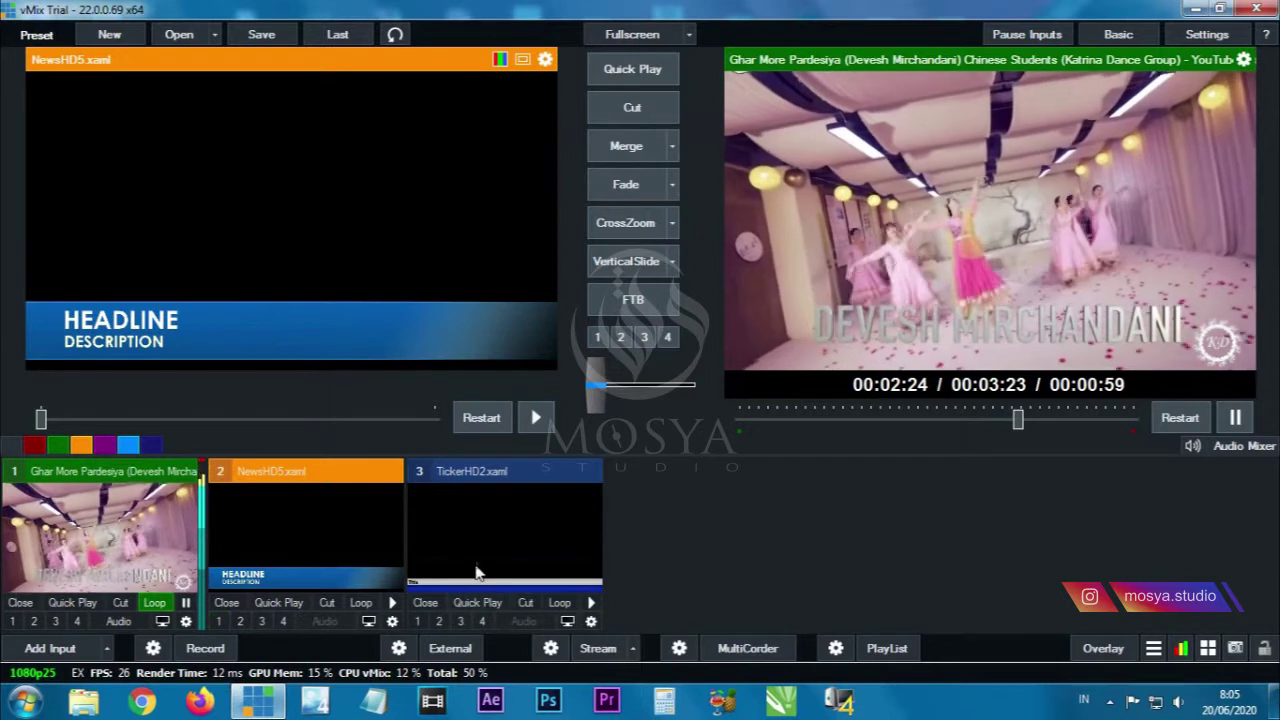
left_click(478, 476)
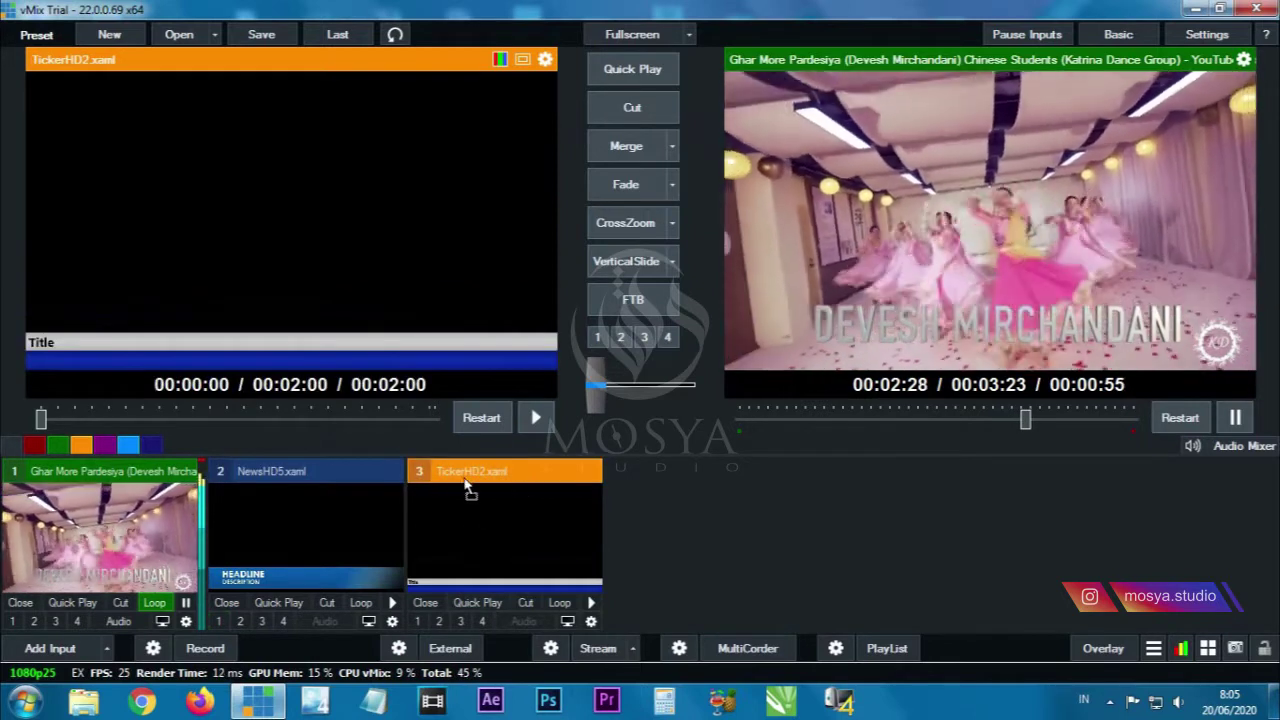
left_click_drag(478, 476, 314, 481)
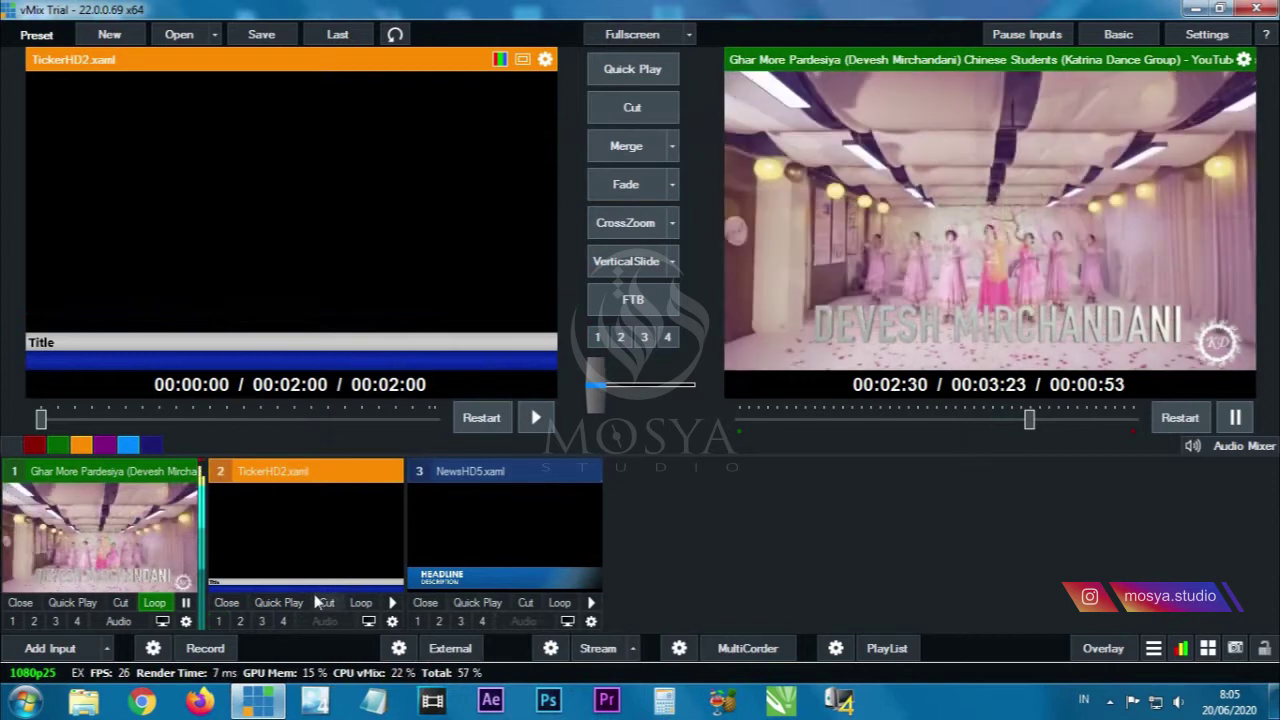
- Show TickerHD2 on overlay 1, try NewsHD5 on the same channel, and bring TickerHD2 back
left_click(218, 621)
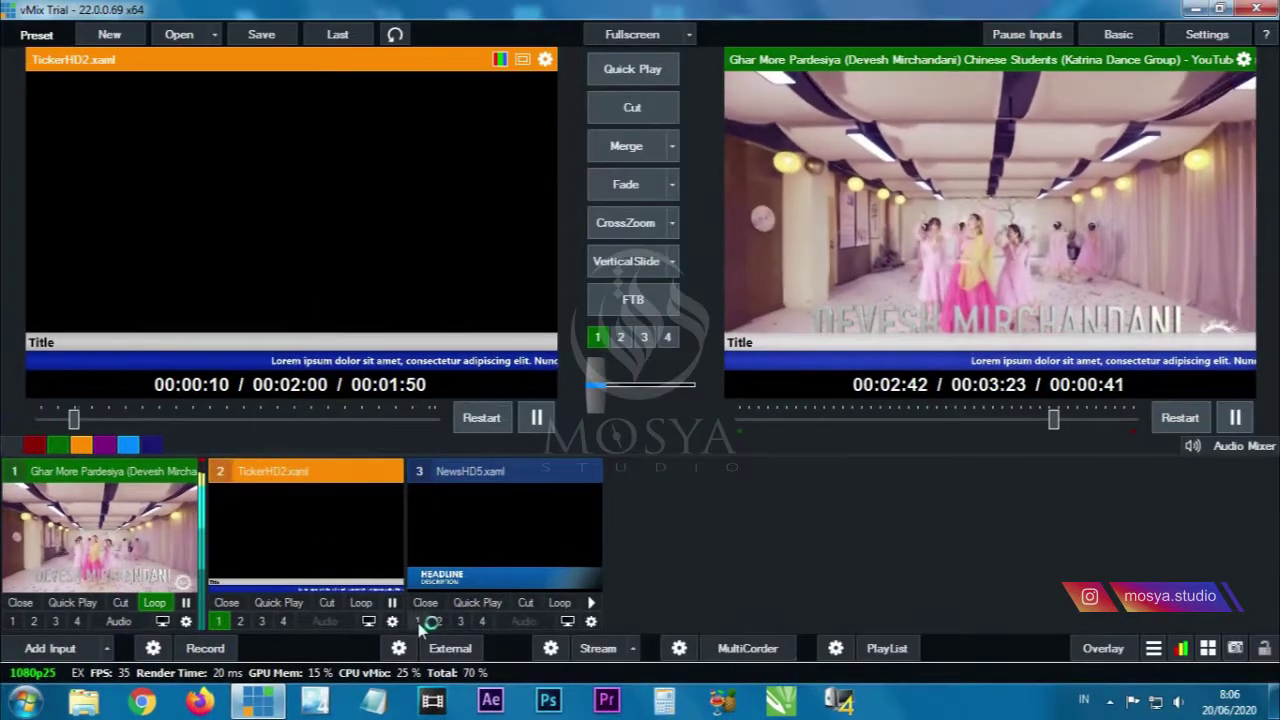
left_click(418, 621)
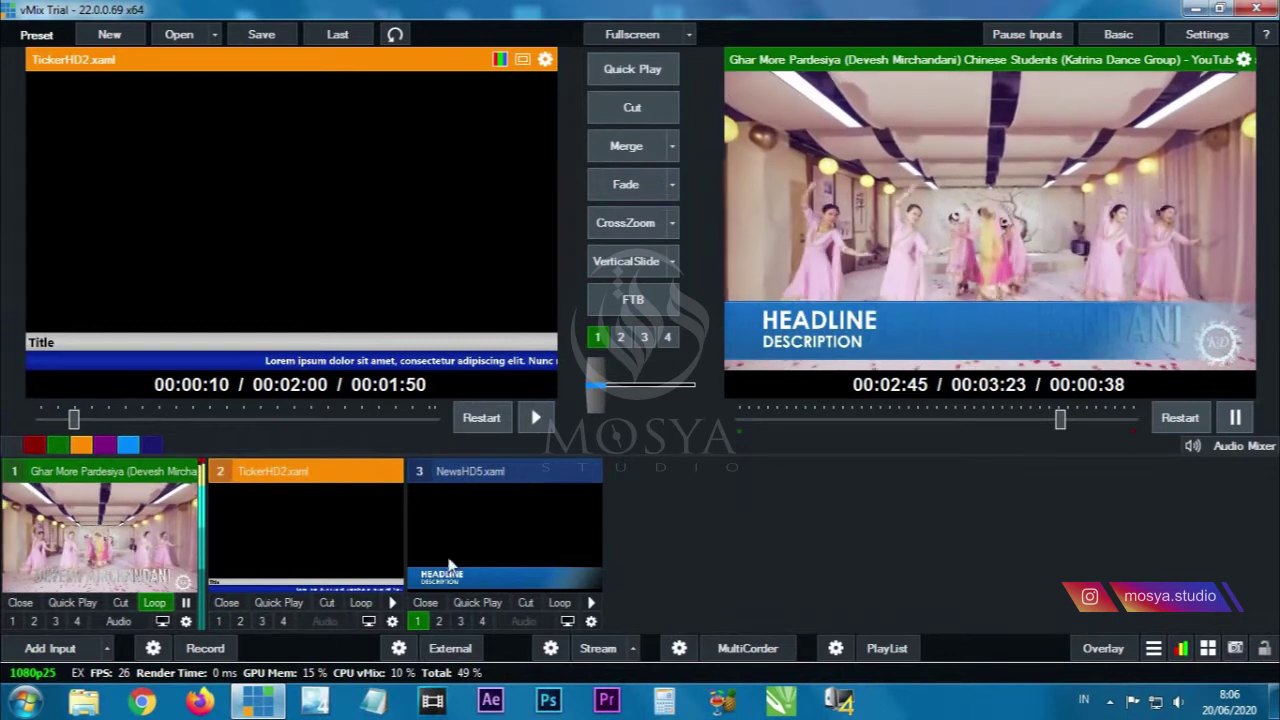
left_click(418, 621)
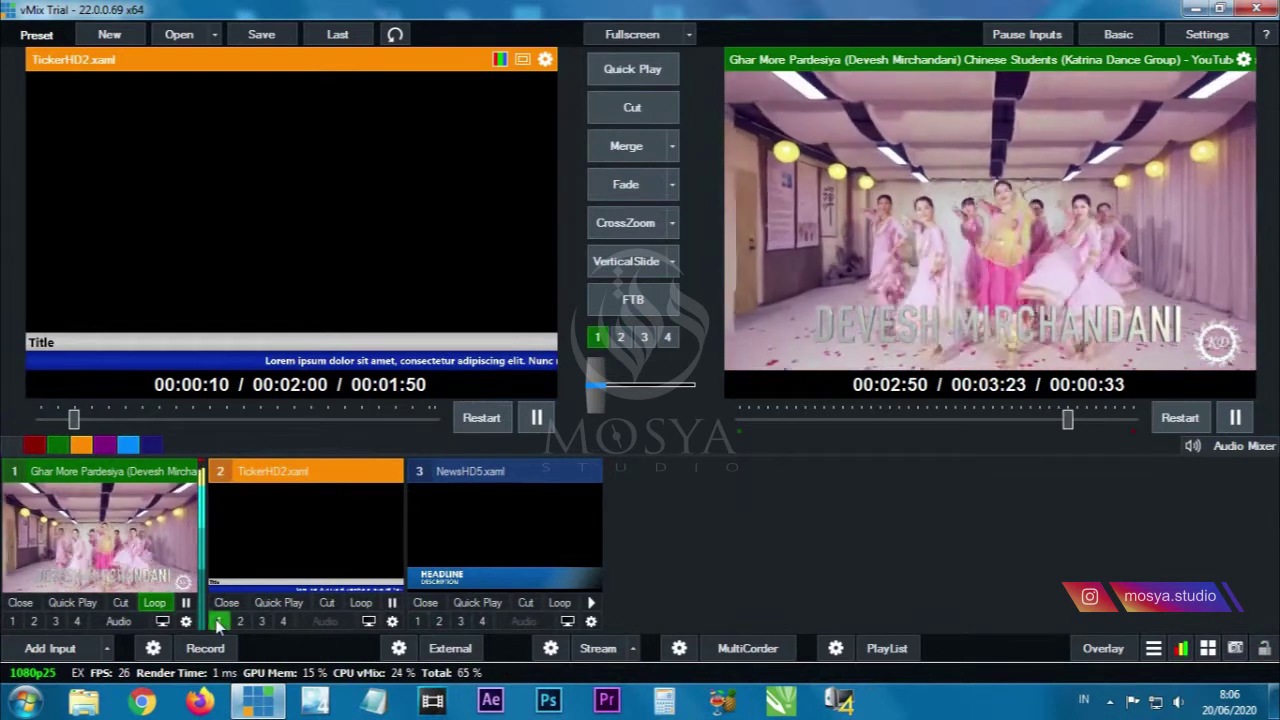
left_click(218, 620)
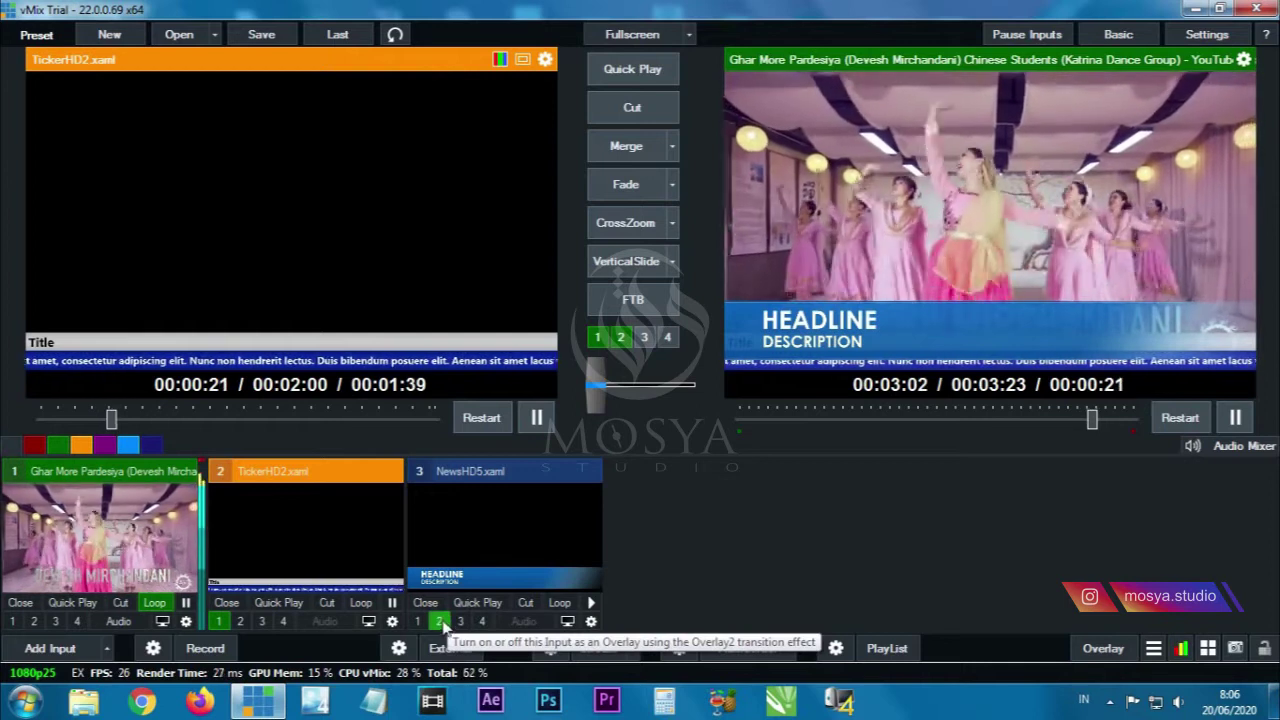
- Turn off NewsHD5 on overlay 2, then try it over the ticker on overlay 3 and switch it off
left_click(441, 622)
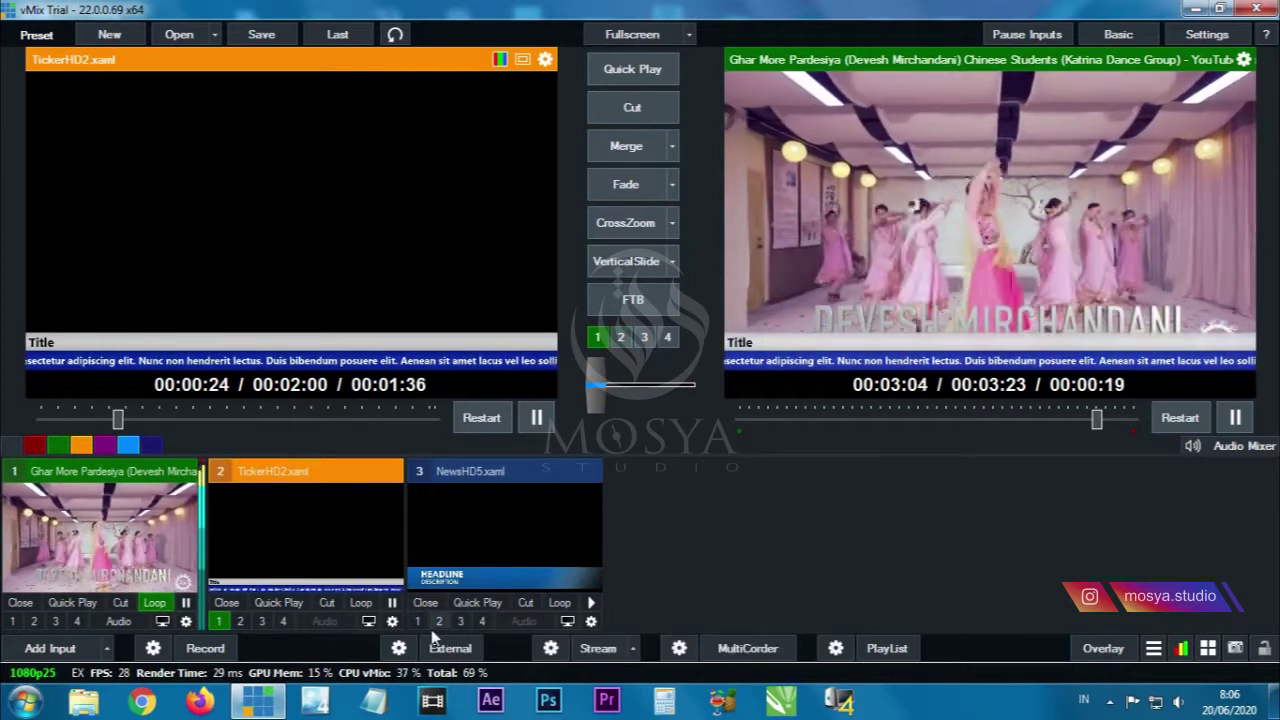
left_click(461, 621)
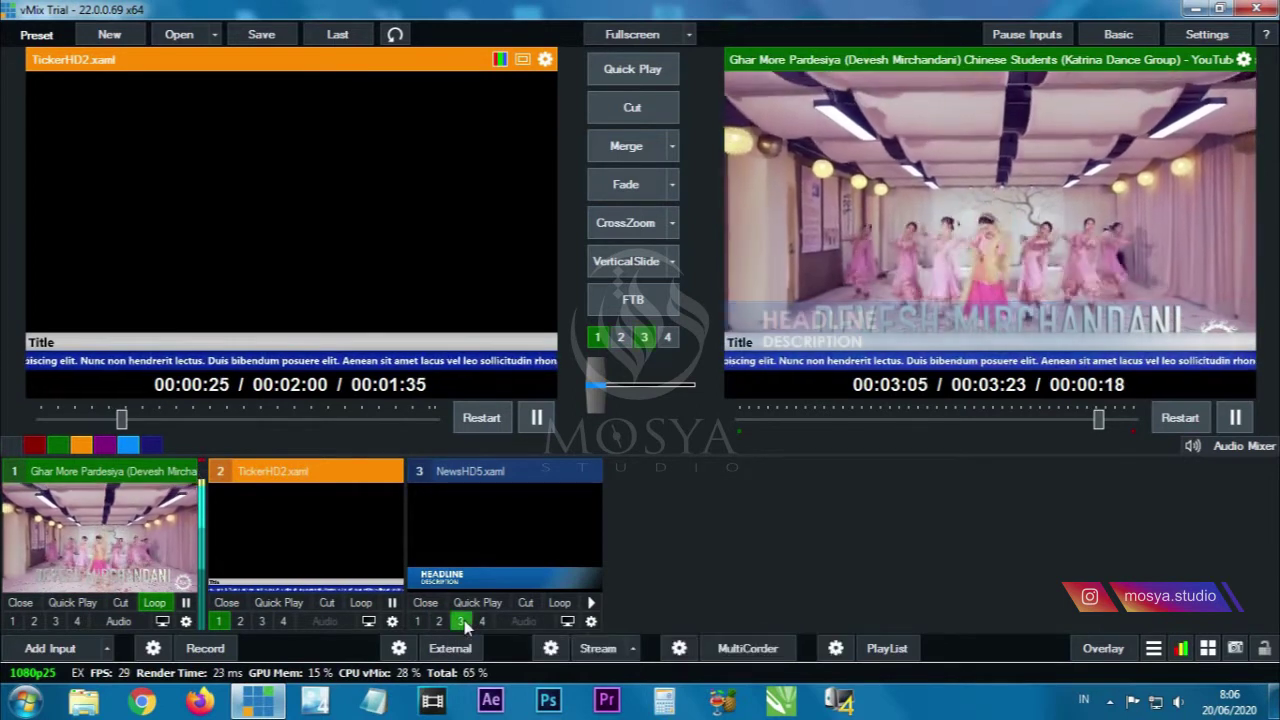
left_click(463, 620)
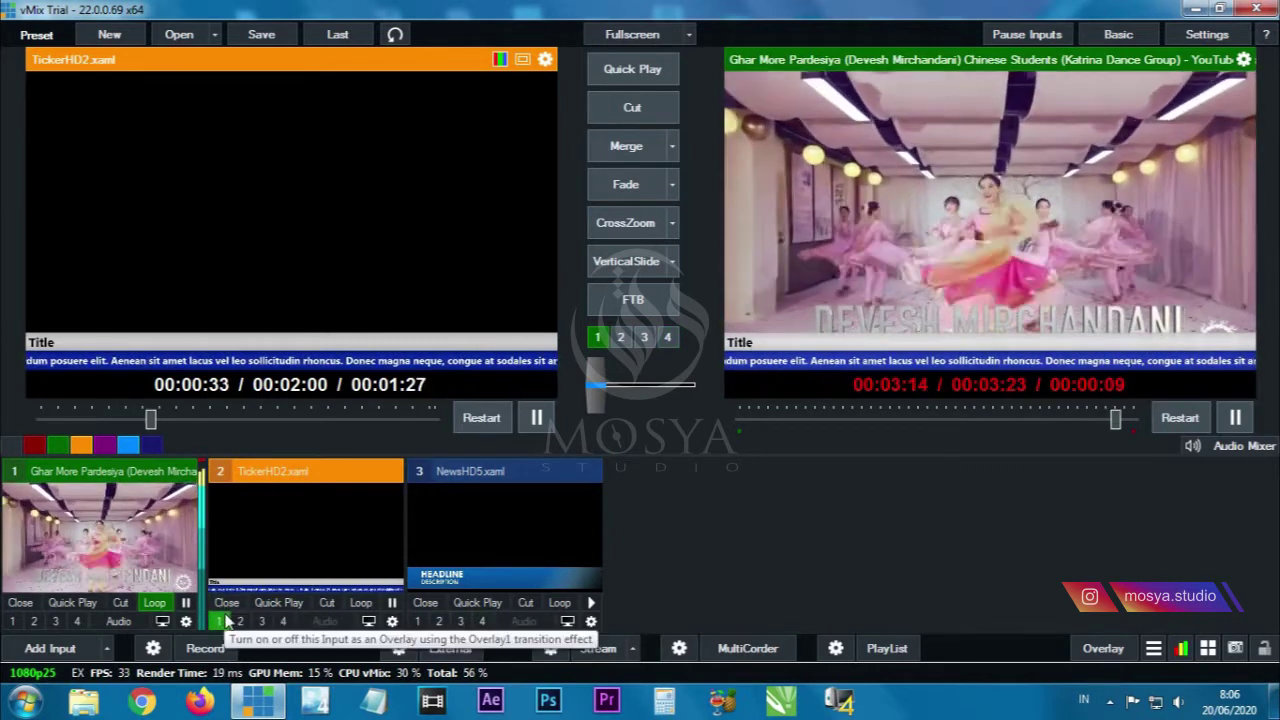
- Show TickerHD2 on overlay 1 together with NewsHD5 on overlay 2 over the live video
left_click(420, 619)
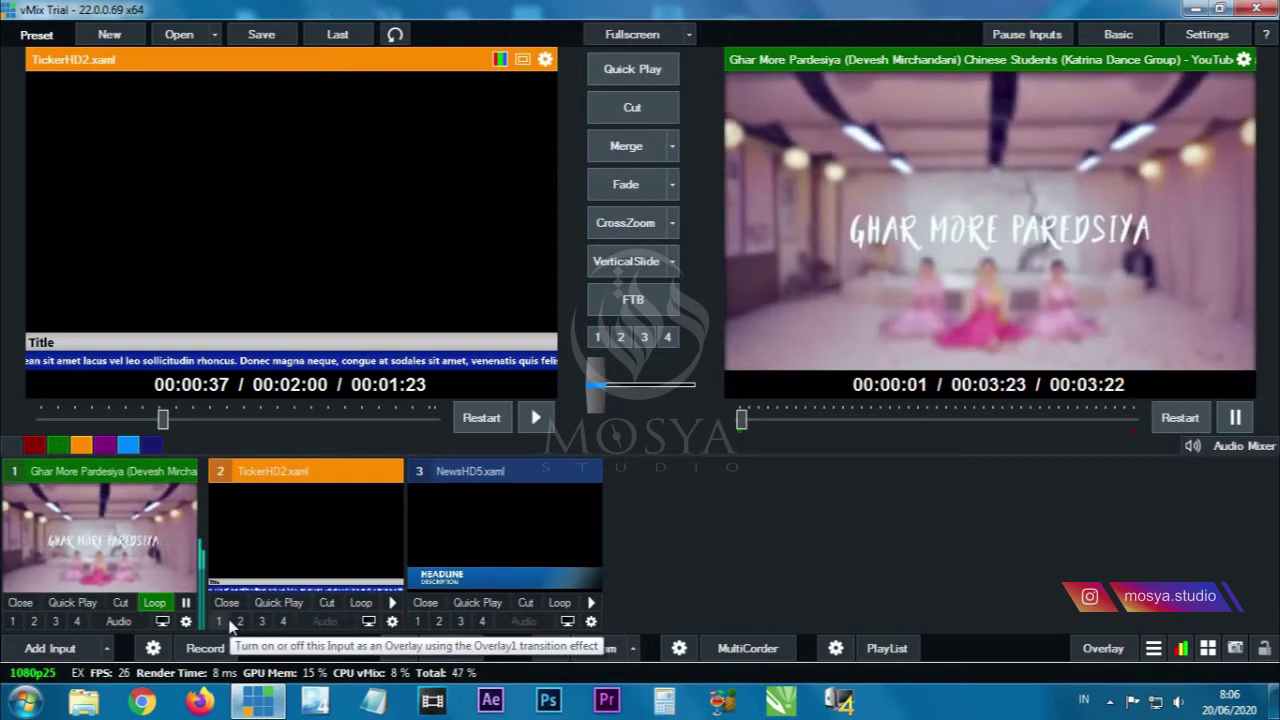
left_click(224, 621)
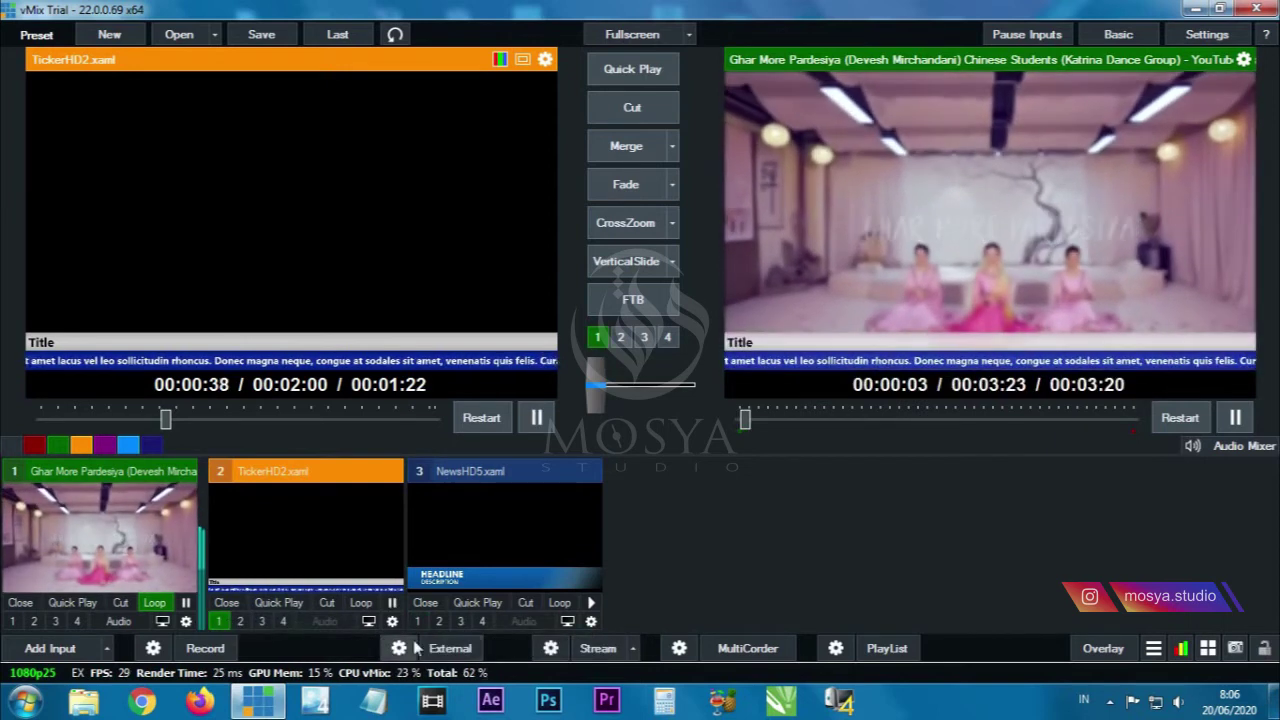
left_click(438, 621)
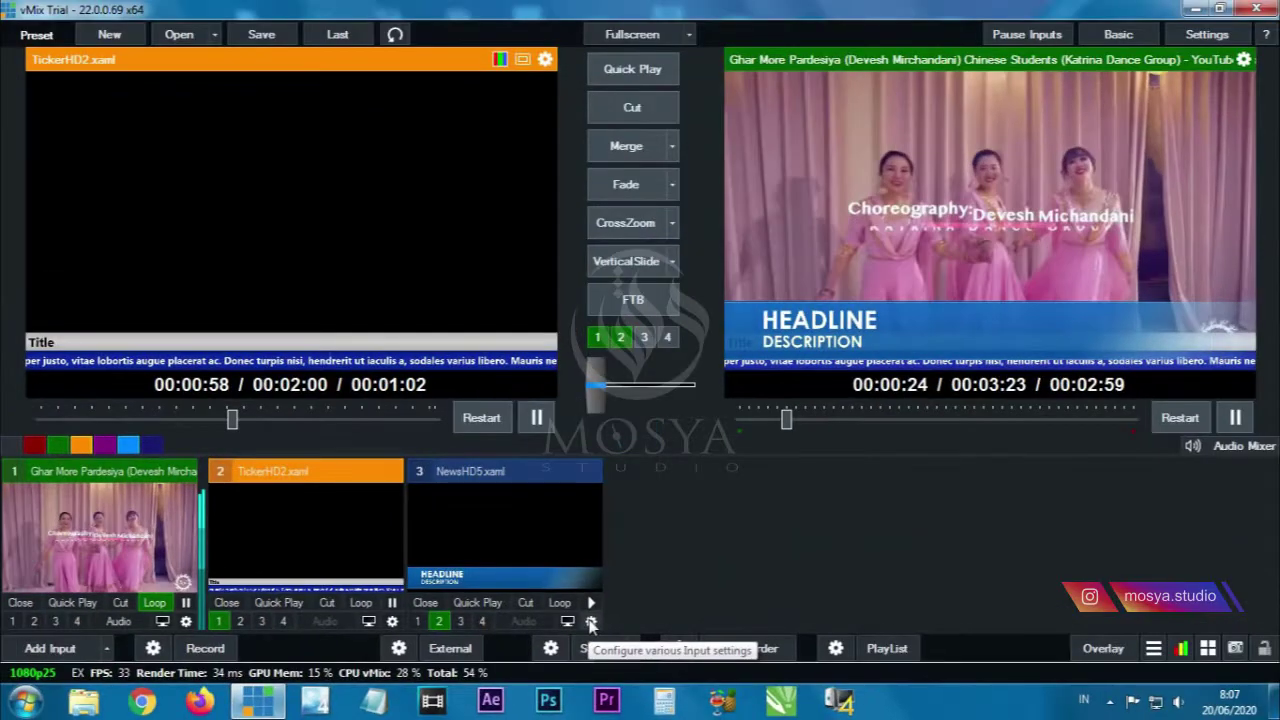
- Raise the NewsHD5 title above the ticker with Pan Y 0,206 and Zoom 1, and close its input settings
left_click(590, 622)
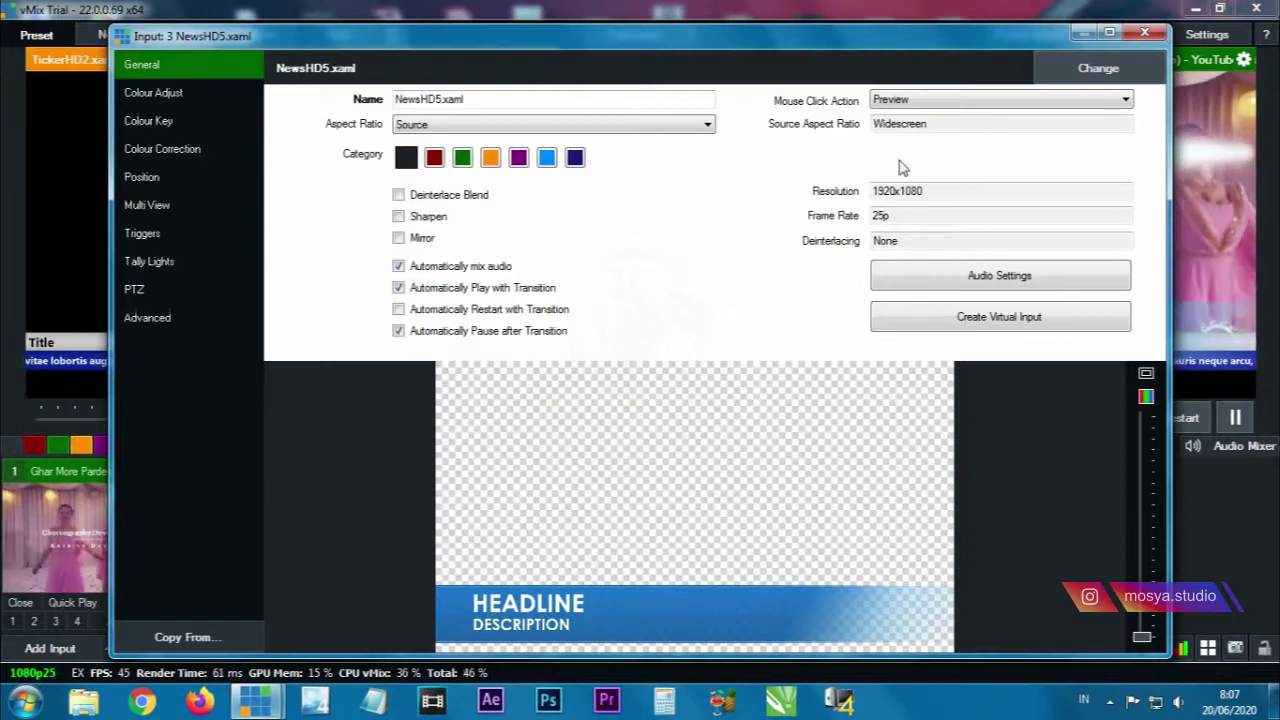
left_click(183, 177)
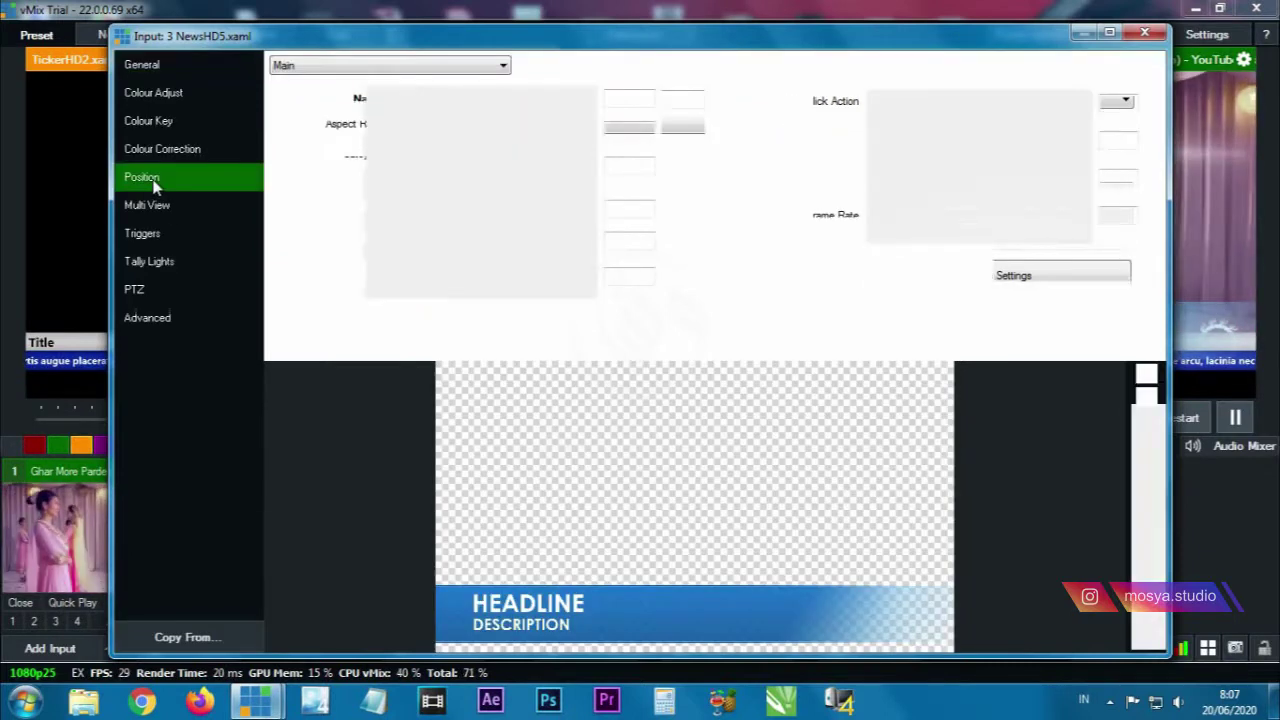
left_click_drag(1009, 45, 866, 398)
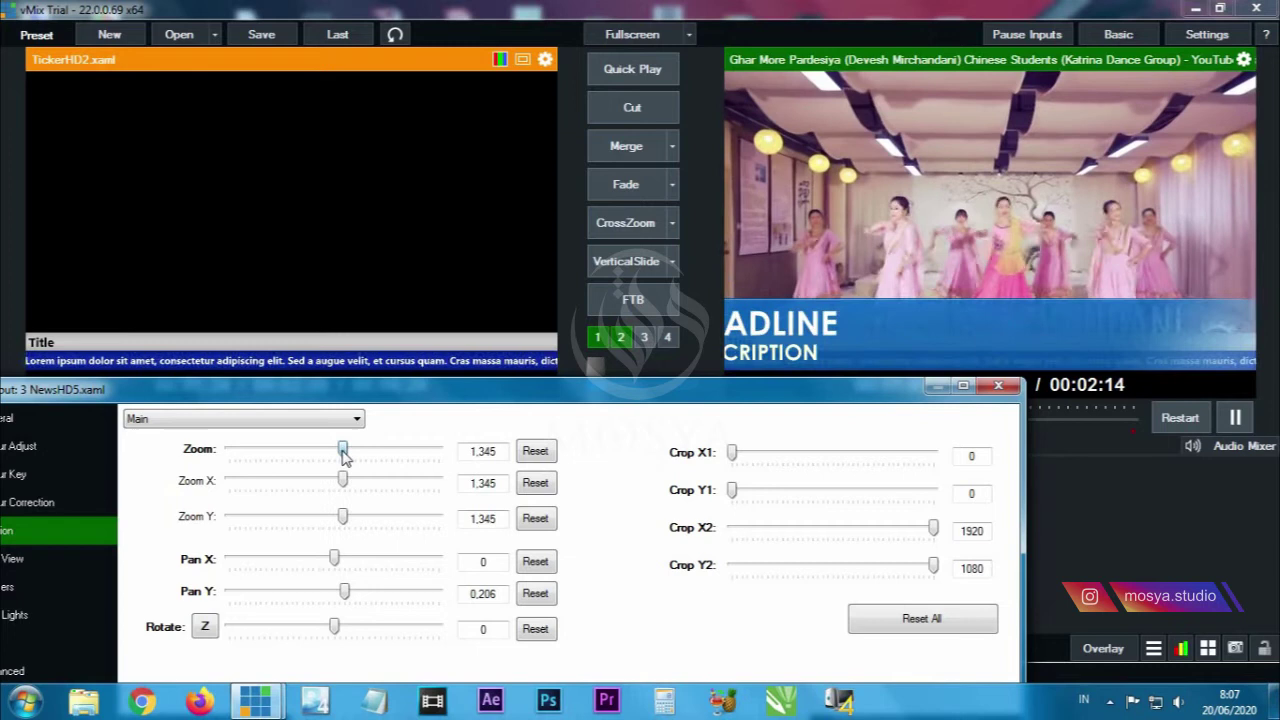
mouse_move(310, 452)
left_mouse_down()
mouse_move(291, 452)
mouse_move(330, 452)
mouse_move(305, 453)
left_mouse_up()
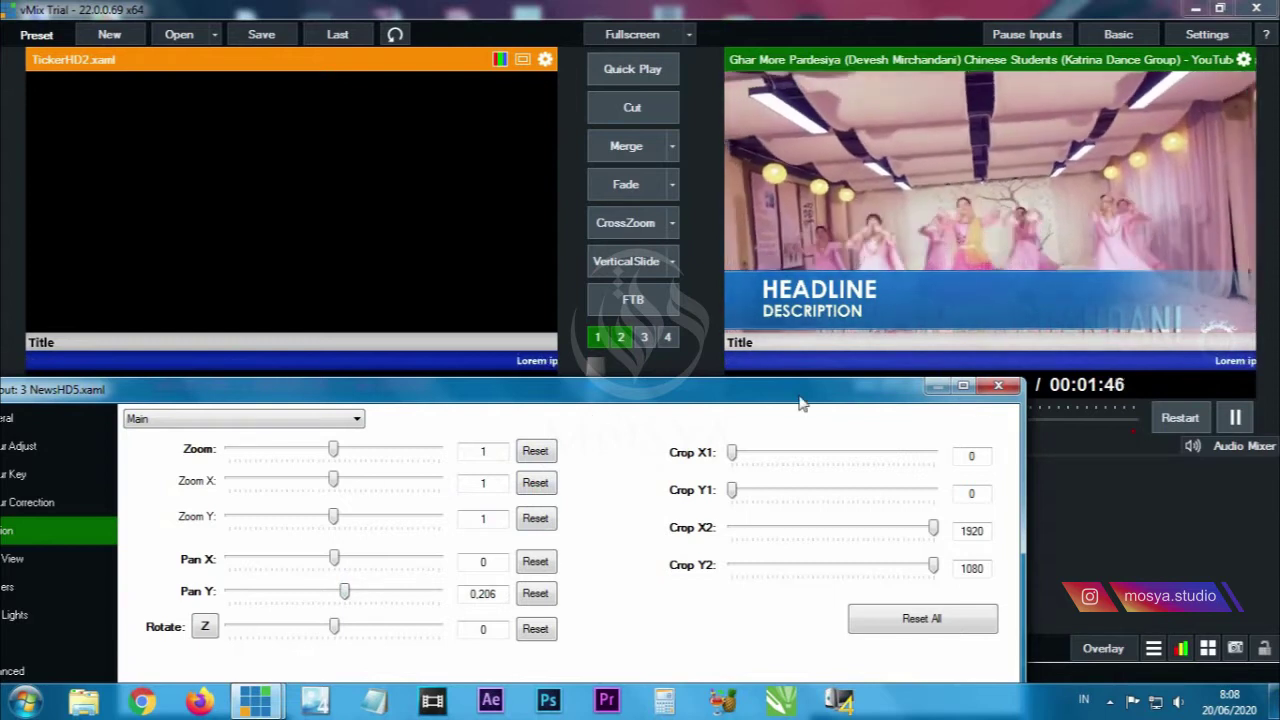
left_click(1001, 387)
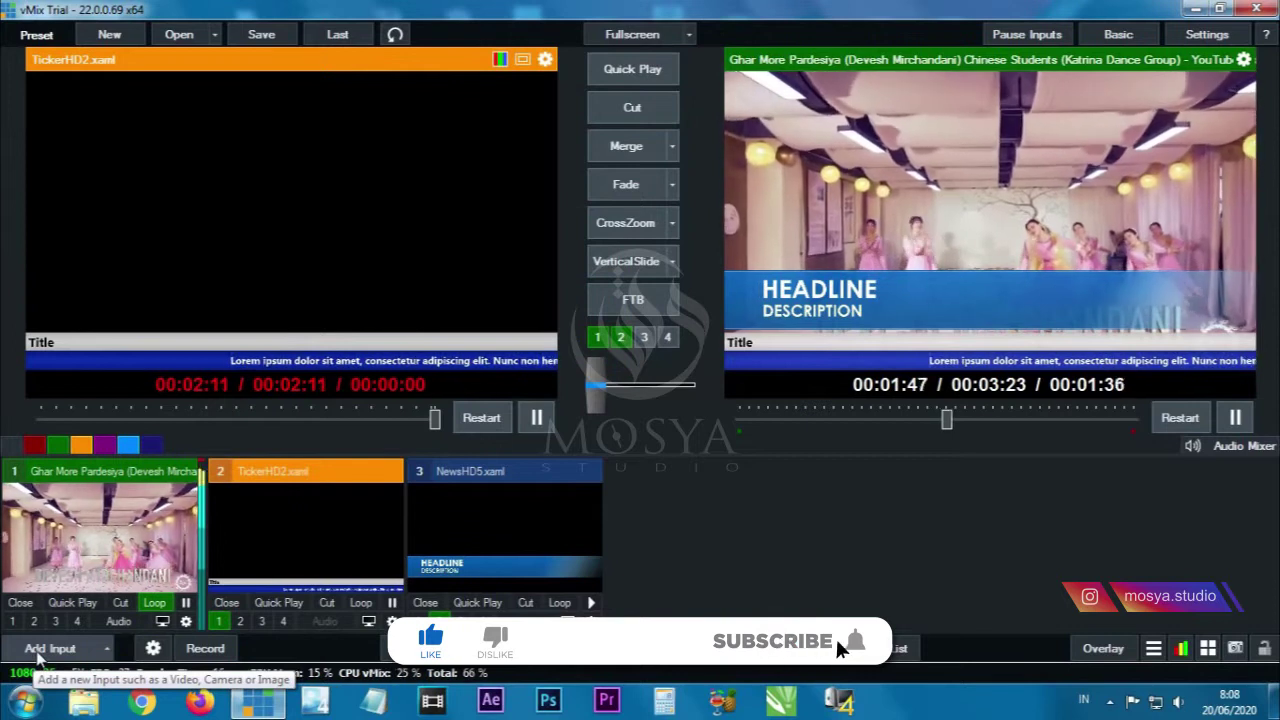
- Add the Scoreboard2 scoreboard template as a Title / XAML input in slot 4 and close its title editor
left_click(40, 649)
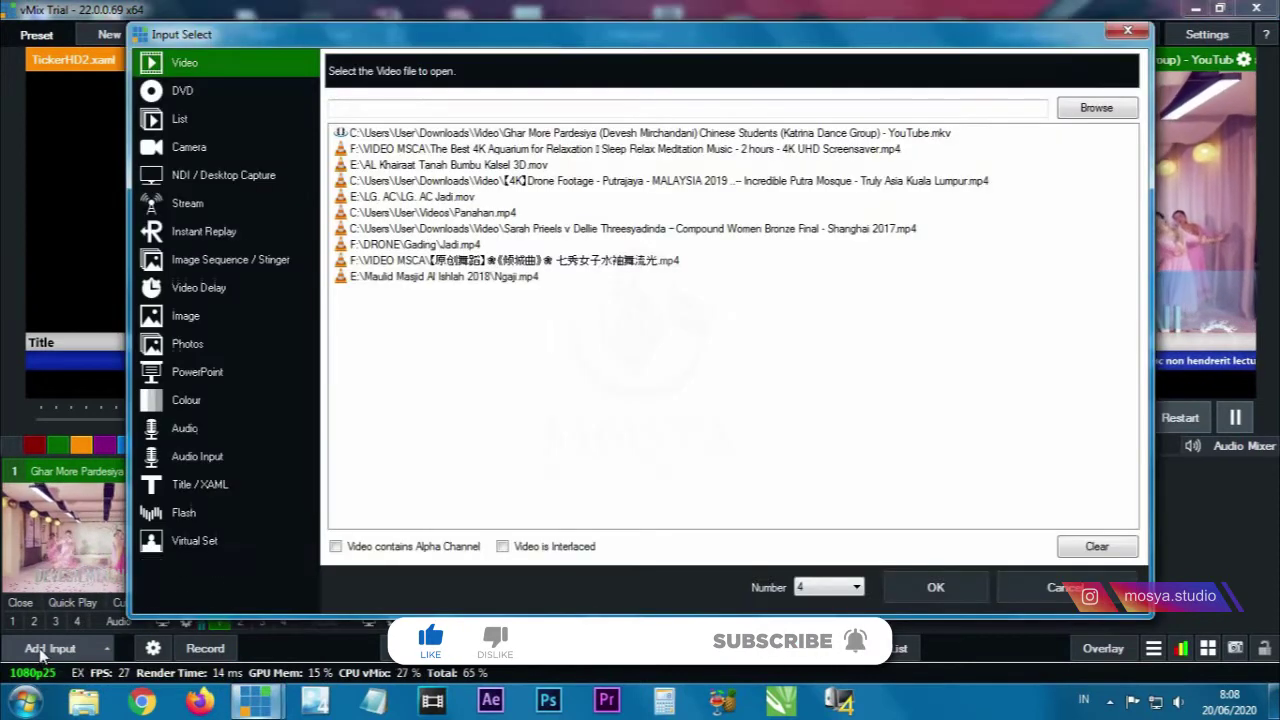
left_click(206, 490)
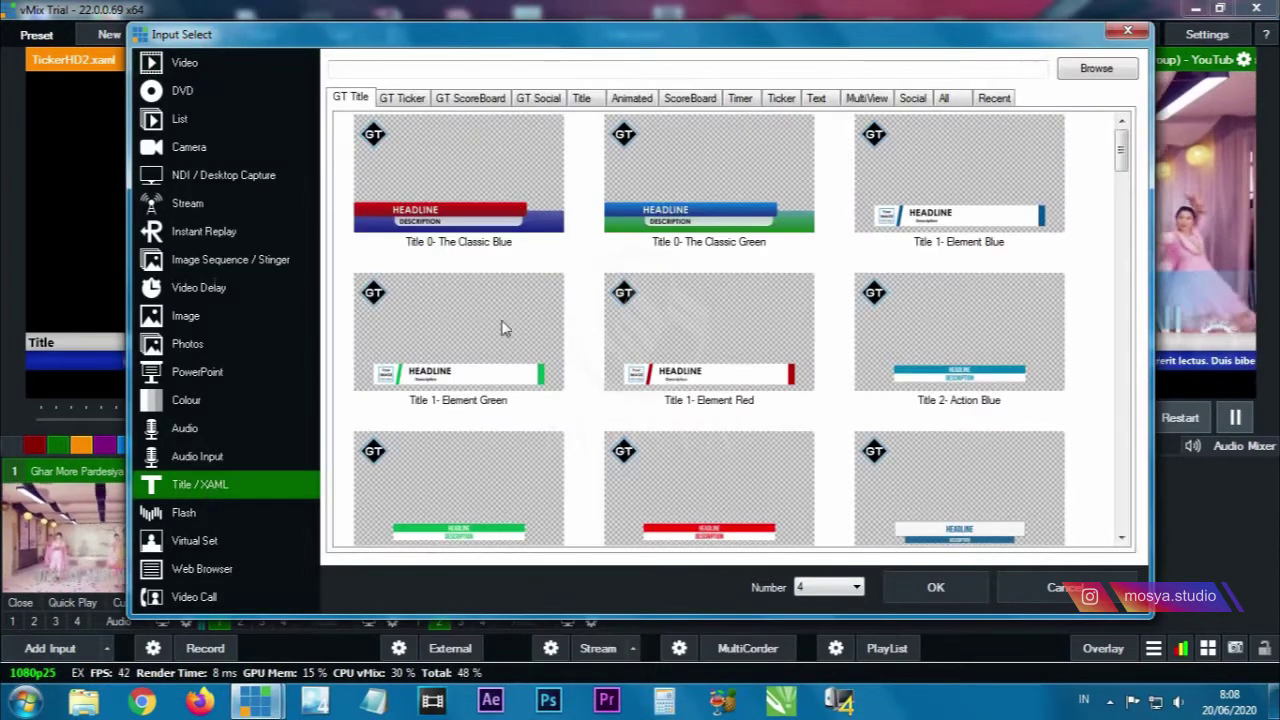
left_click(995, 100)
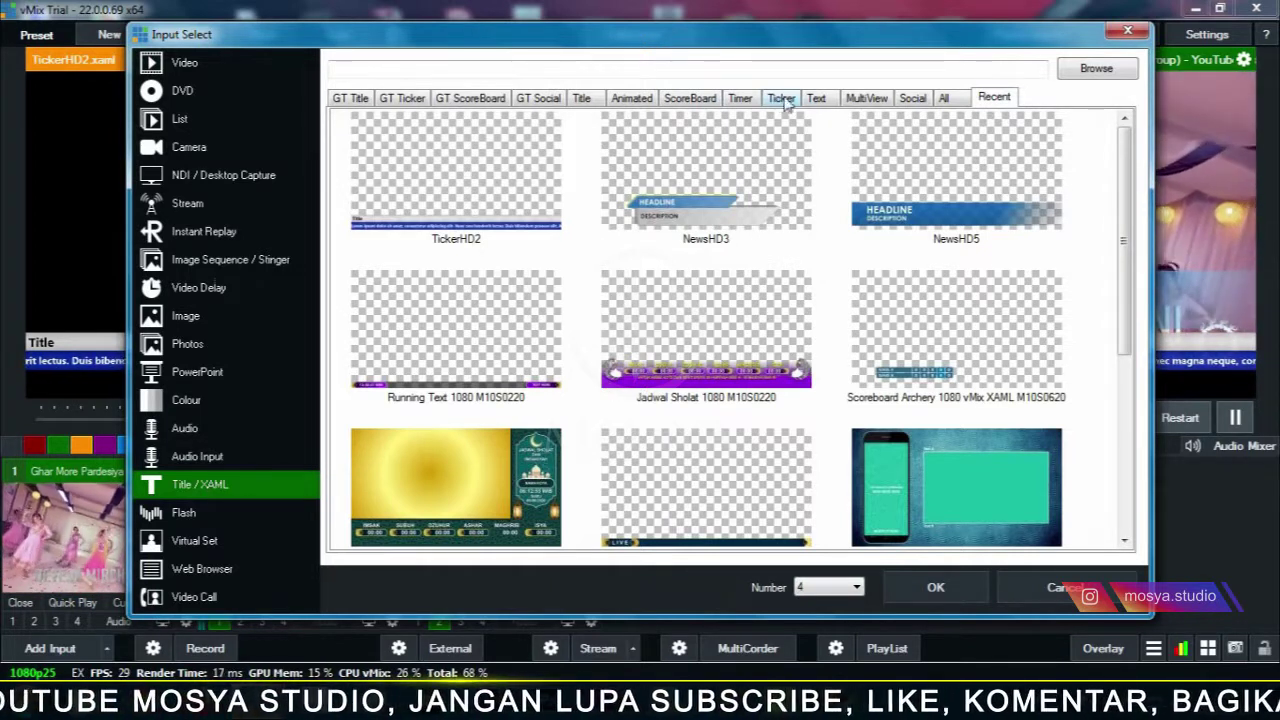
left_click(851, 100)
left_click(695, 98)
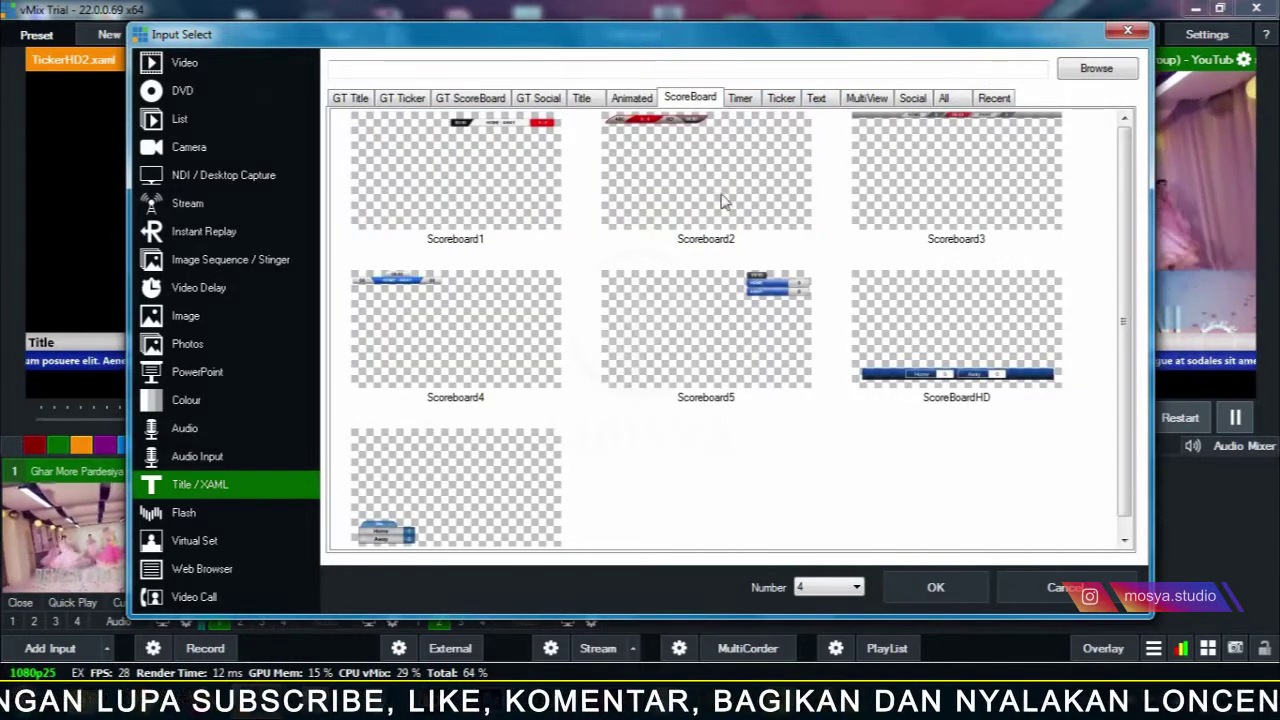
left_click(672, 203)
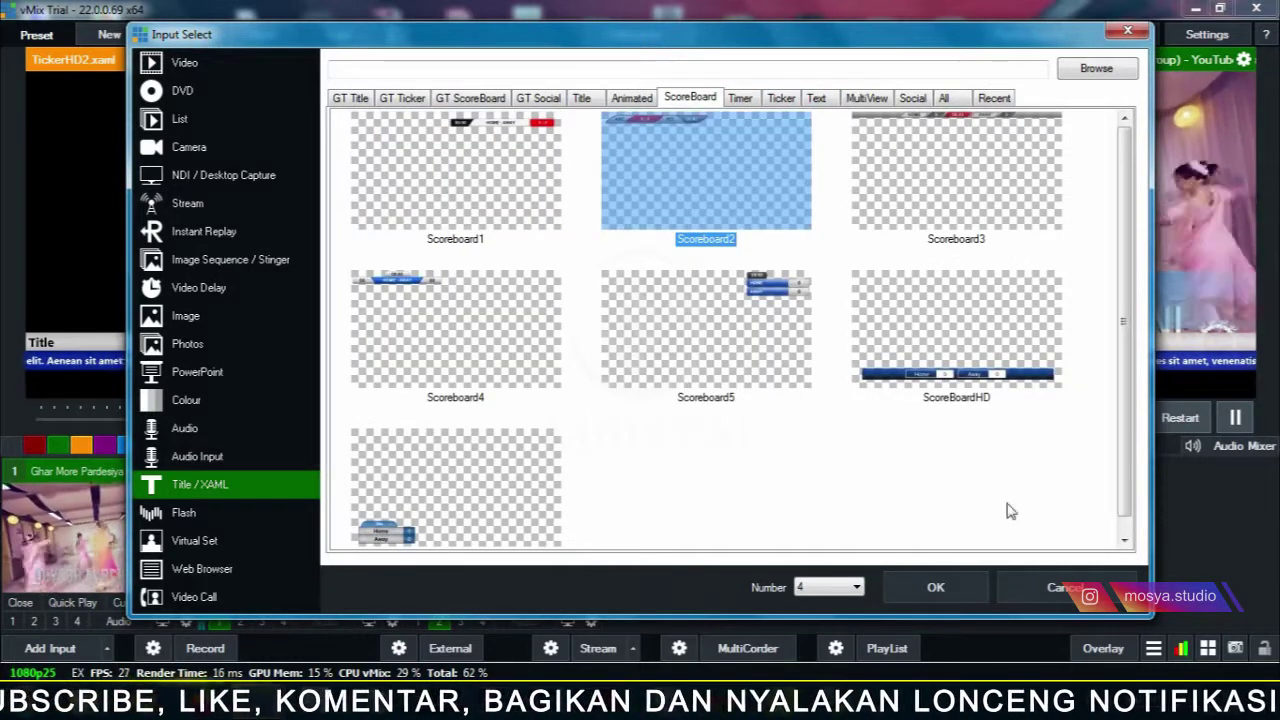
left_click(935, 587)
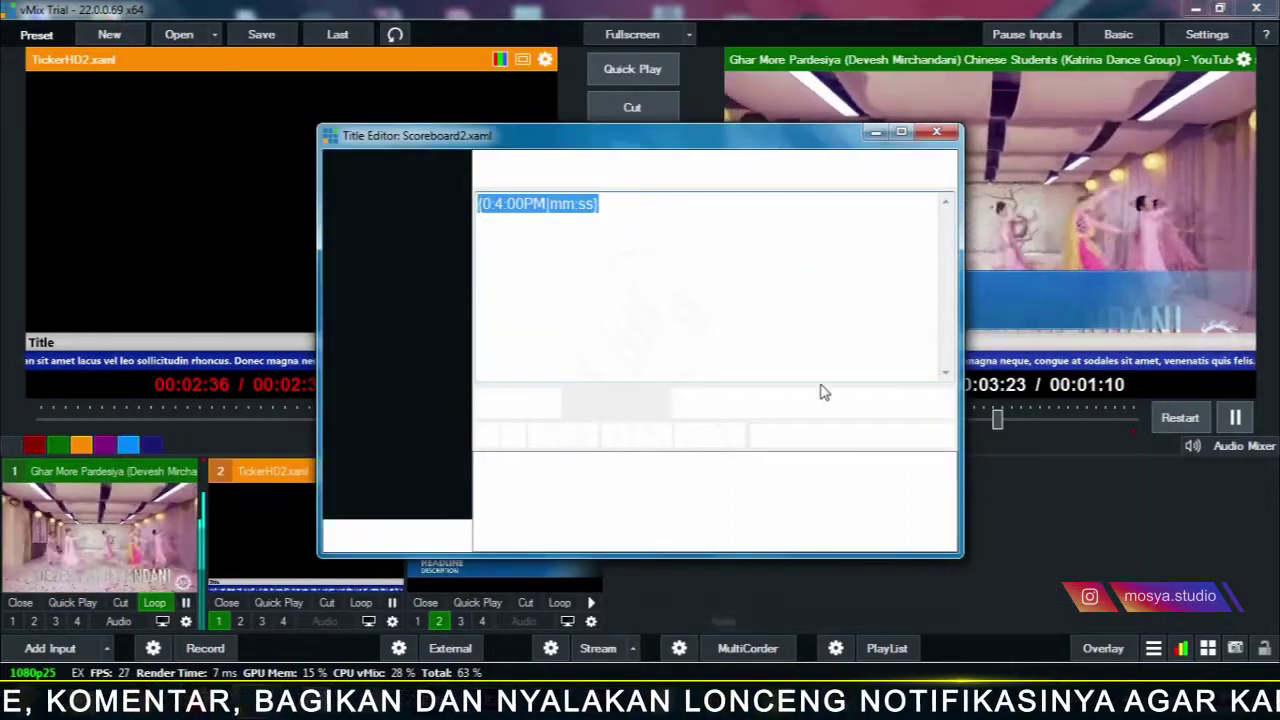
left_click(936, 133)
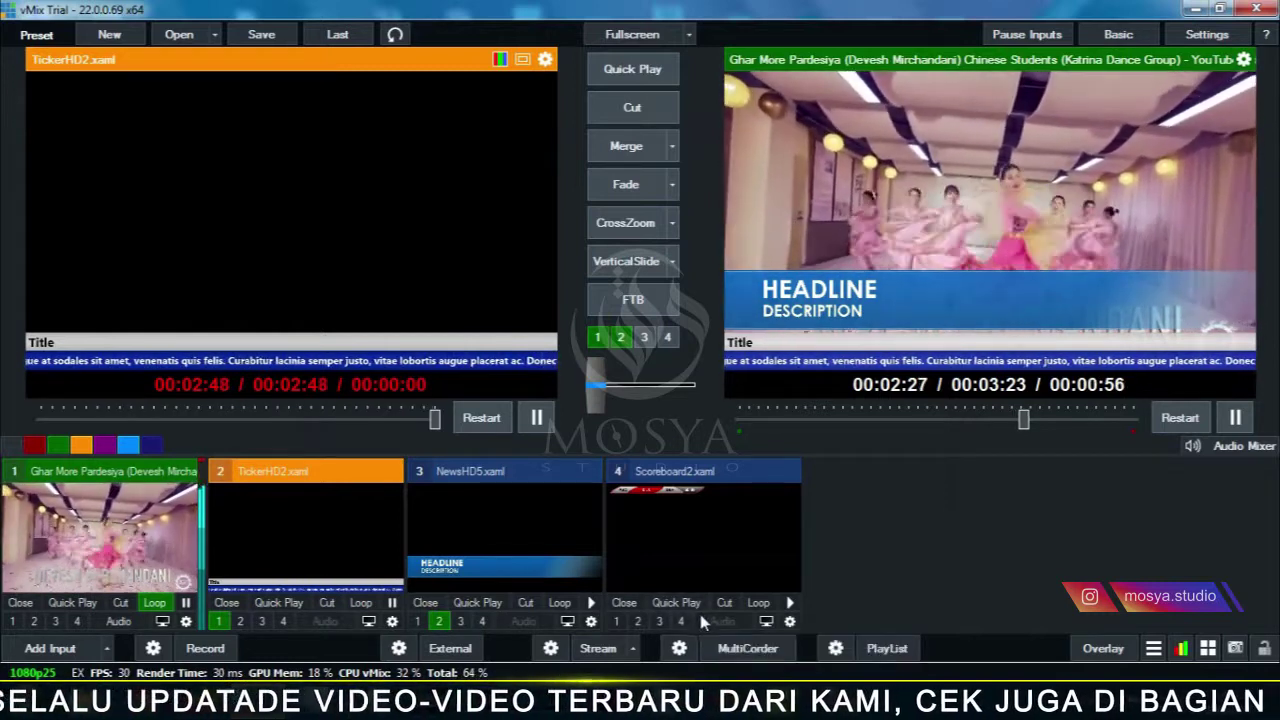
- Show Scoreboard2 on overlay 3 and shrink it into the upper-left corner with Zoom 0,49525, Pan X -0,493 and Pan Y 0,457, then close its settings
left_click(681, 621)
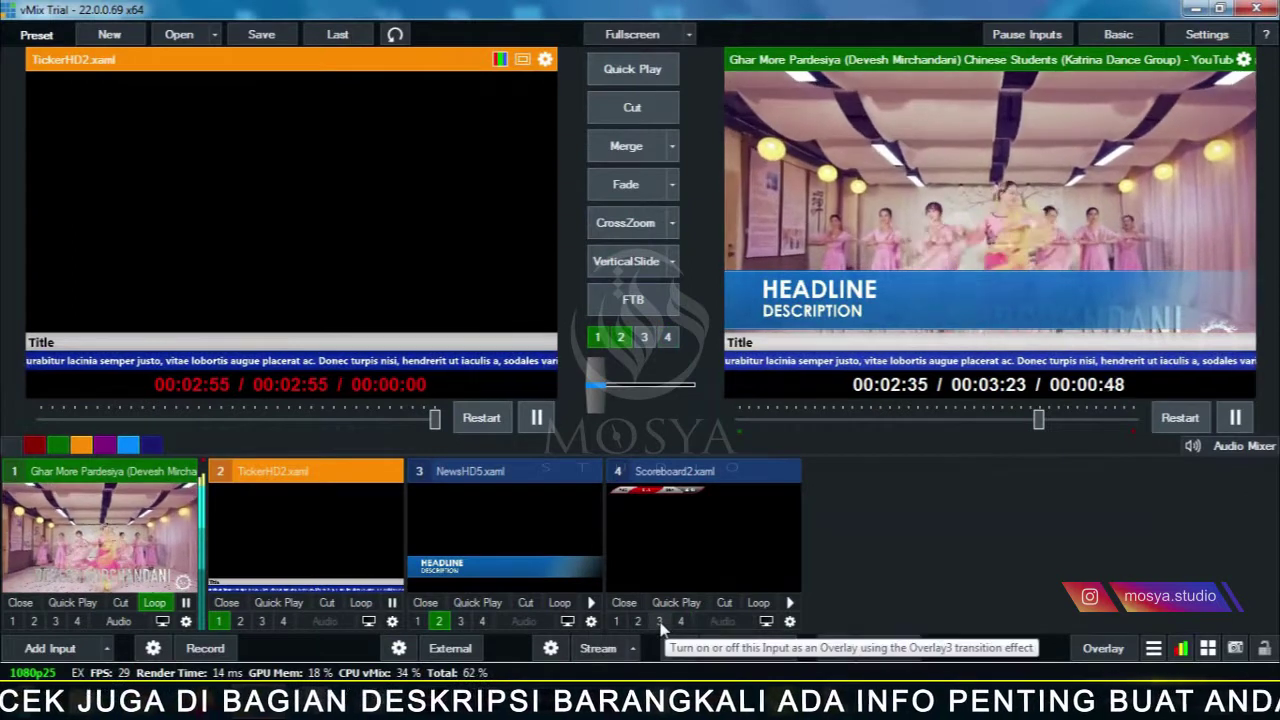
left_click(659, 621)
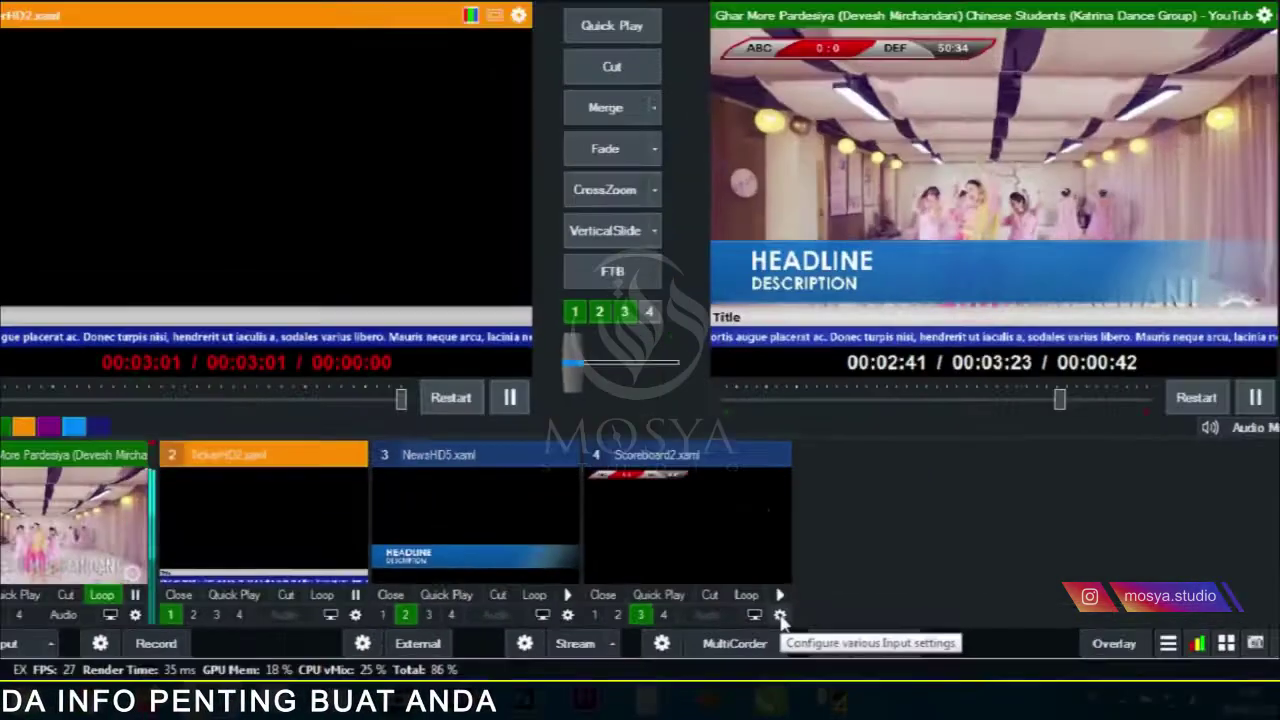
left_click(637, 523)
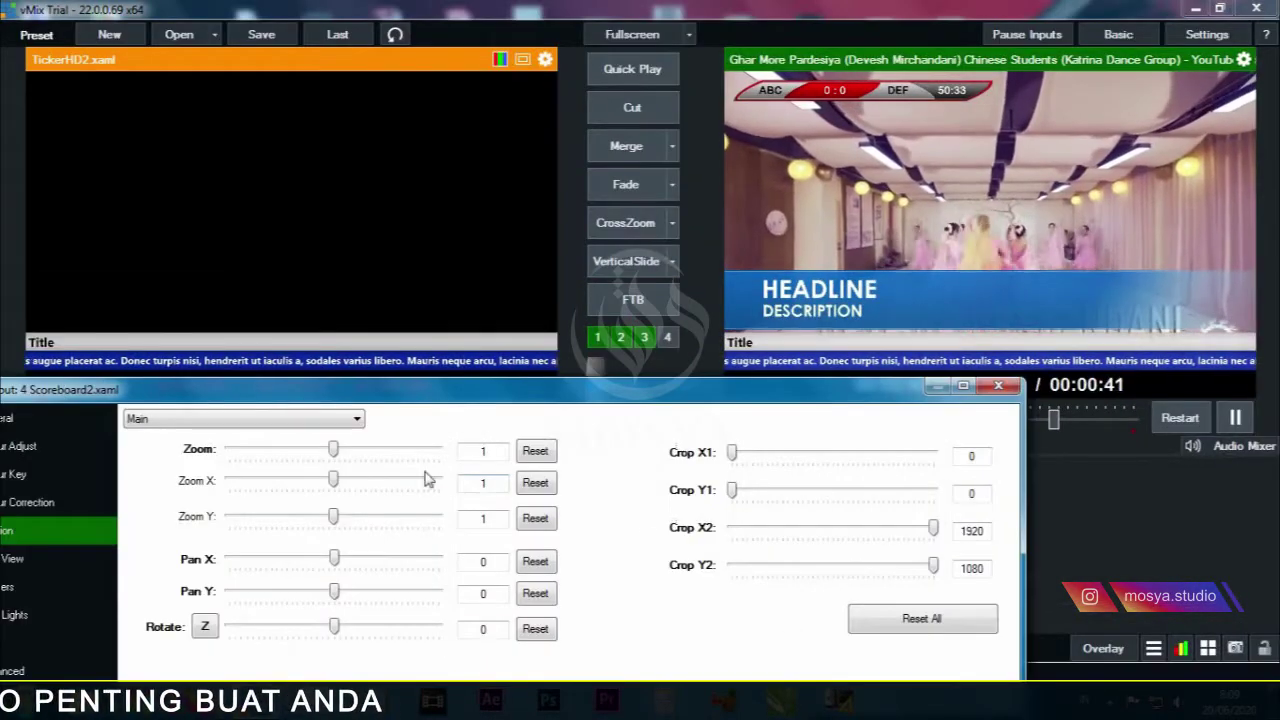
left_click_drag(491, 391, 664, 373)
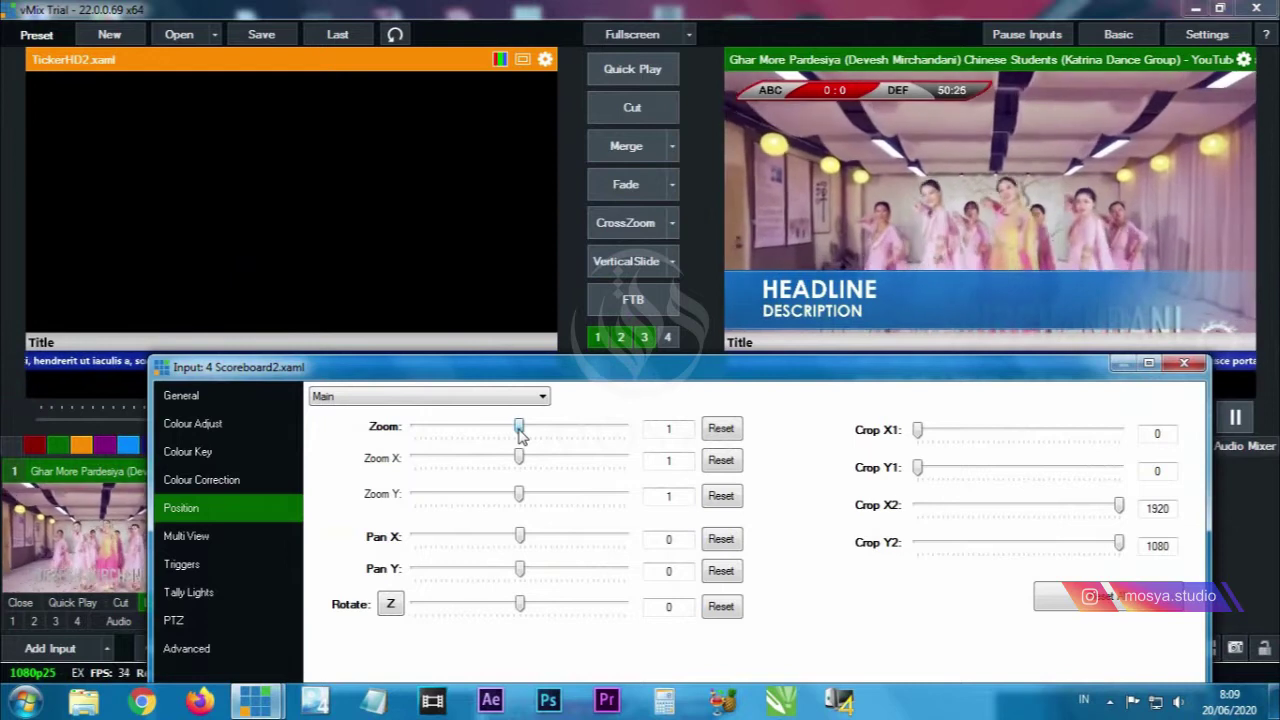
left_click_drag(512, 430, 500, 428)
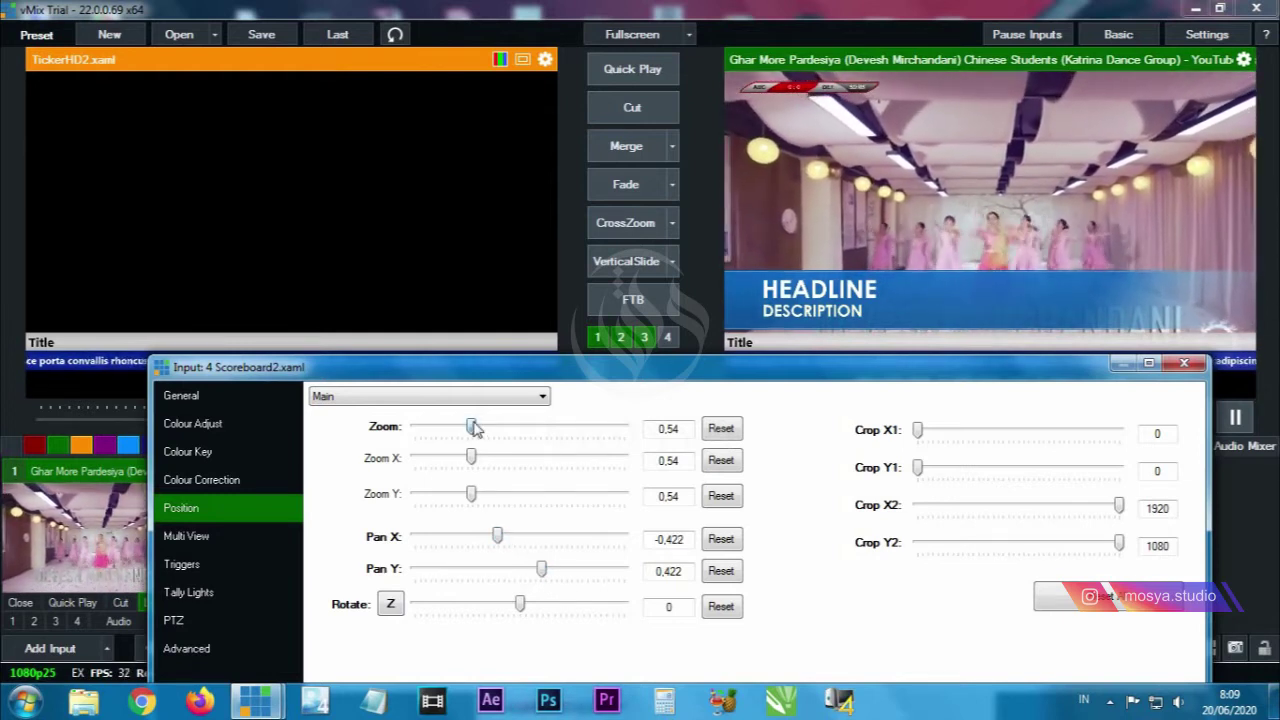
left_click_drag(476, 428, 470, 428)
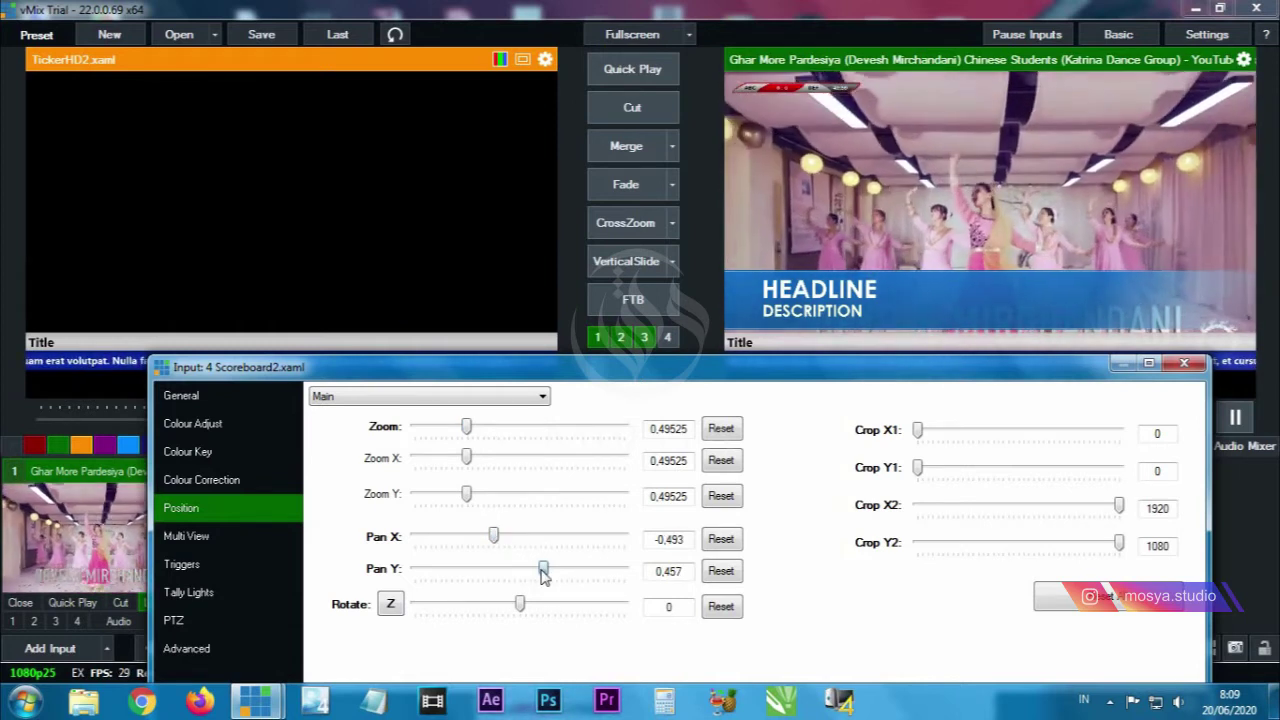
left_click_drag(938, 372, 709, 282)
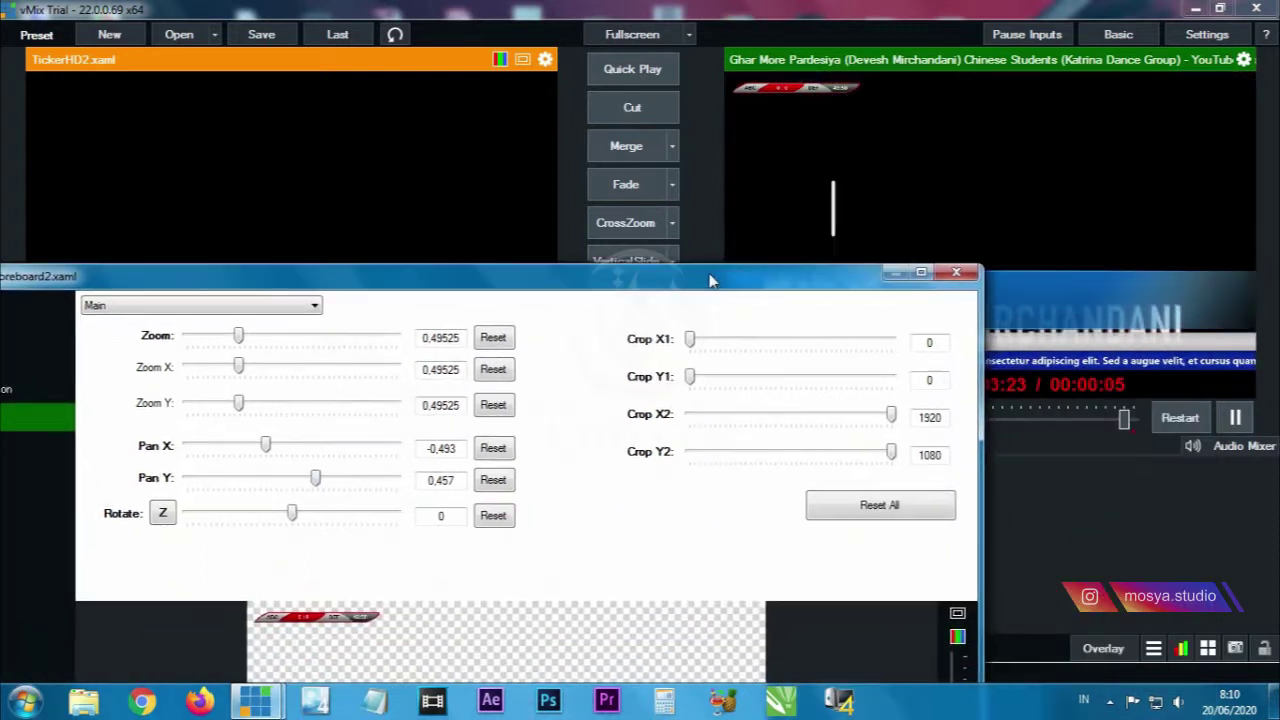
left_click(956, 273)
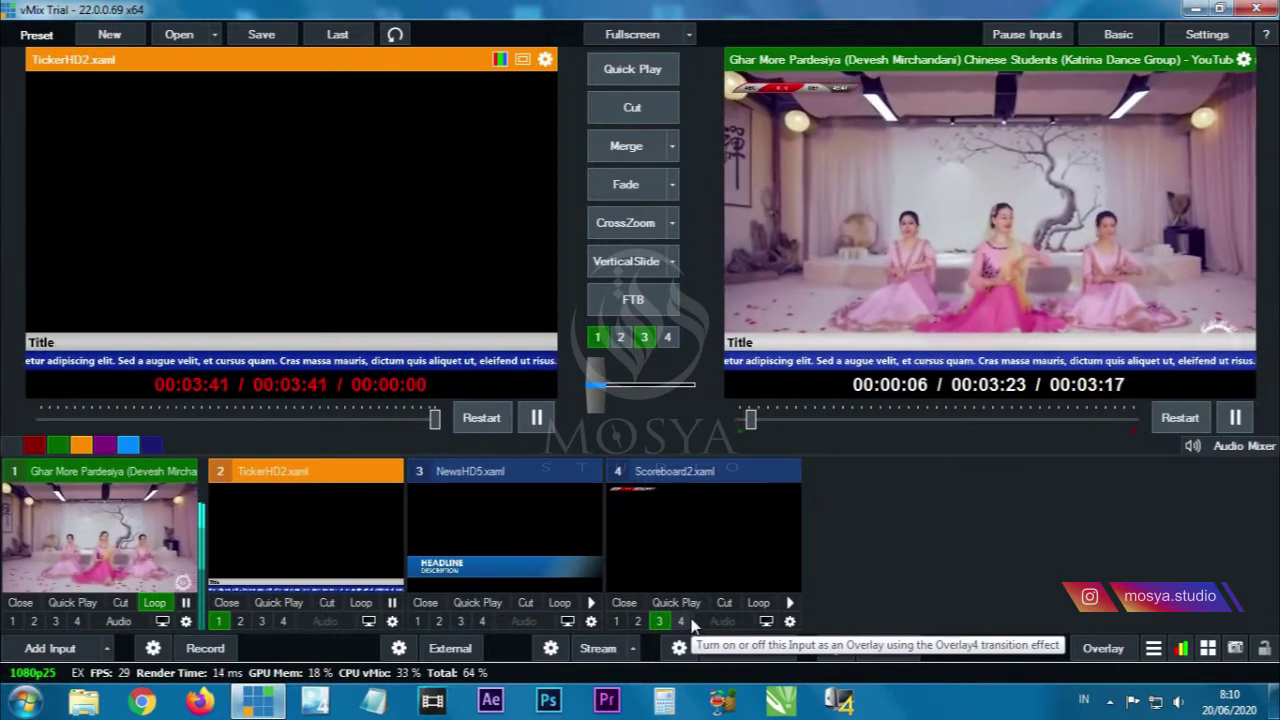
- Switch NewsHD5 on and off twice on overlay 2 over the live video
left_click(440, 621)
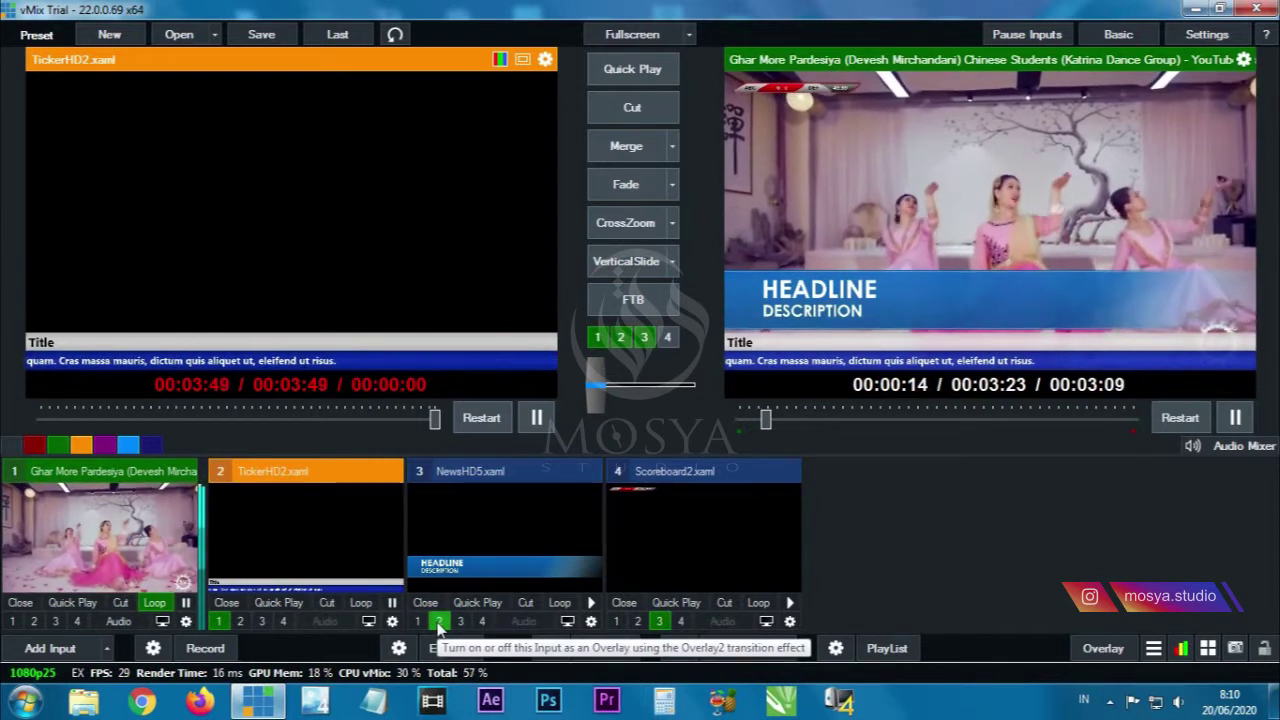
left_click(440, 621)
left_click(440, 622)
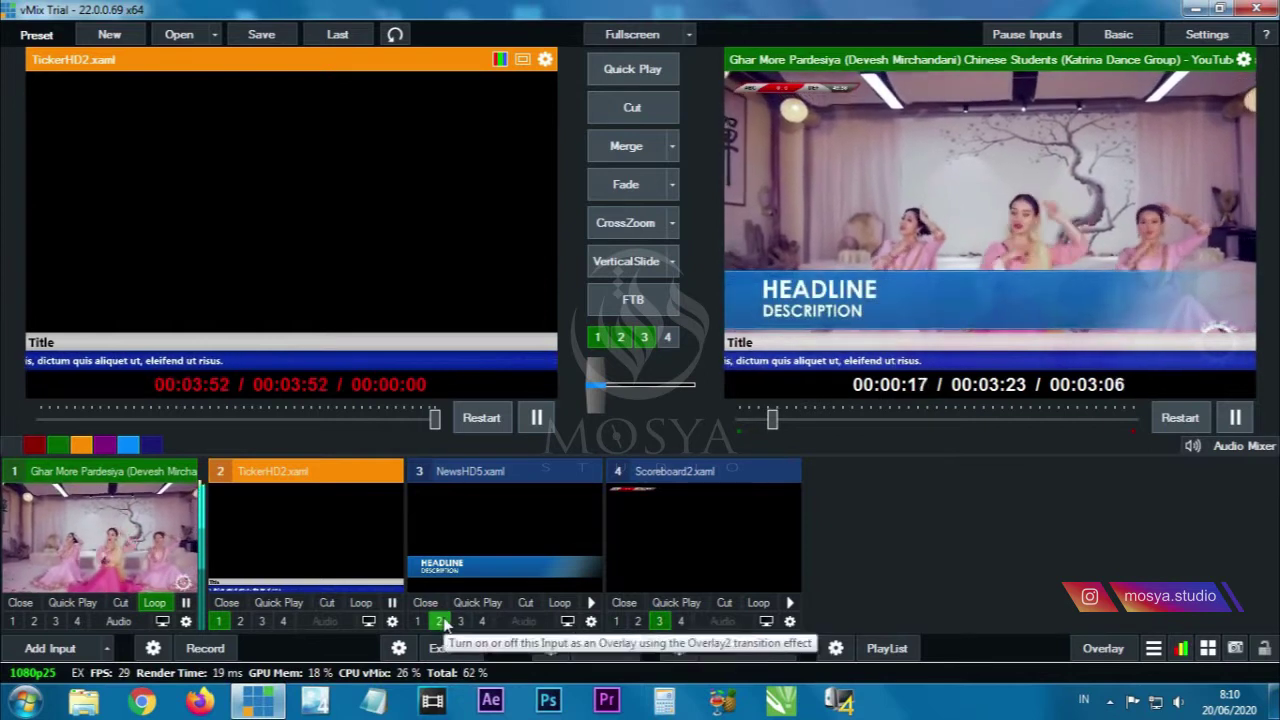
left_click(443, 621)
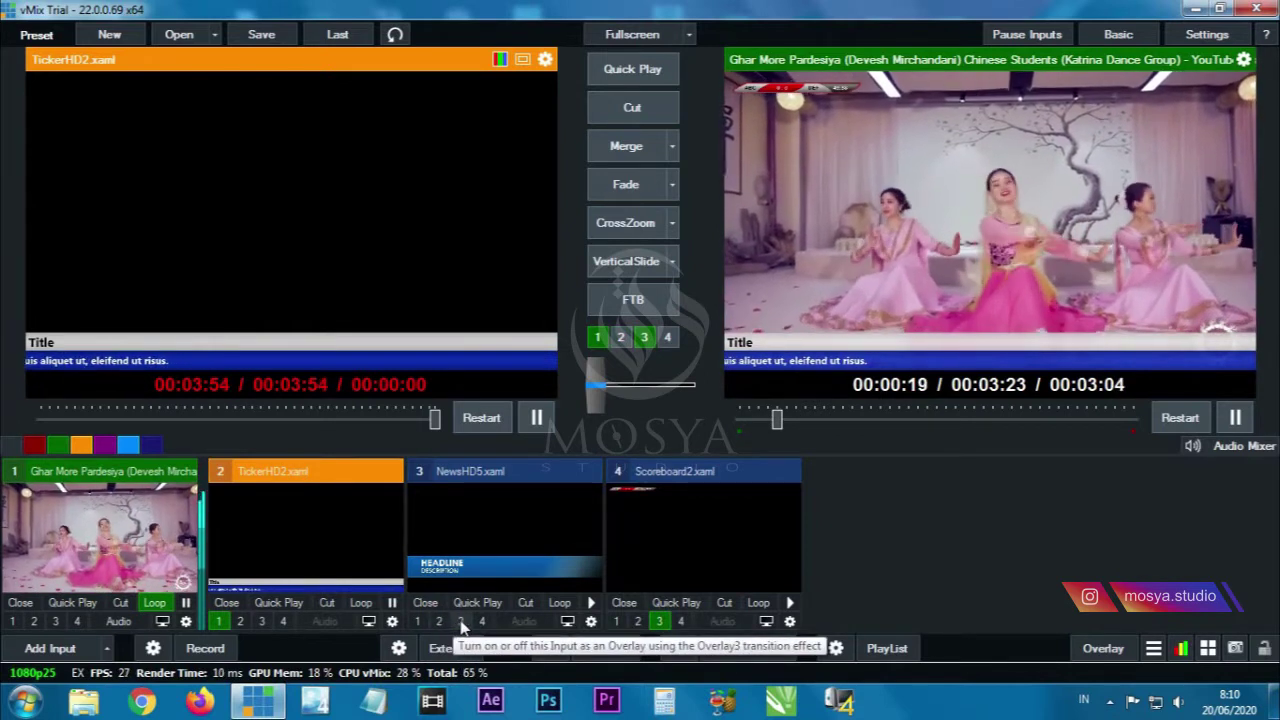
- Try NewsHD5 on overlay 3, switch it off, and show NewsHD5 on overlay 2 with Scoreboard2 on overlay 3
left_click(460, 621)
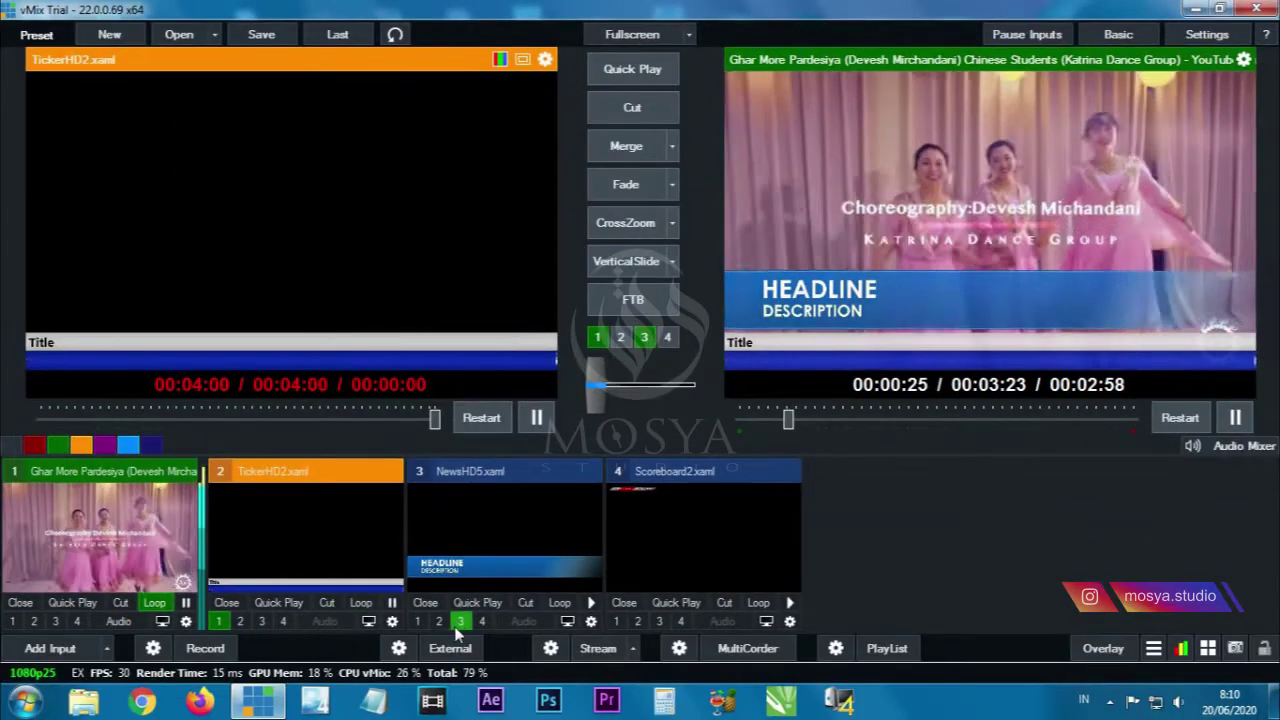
left_click(457, 624)
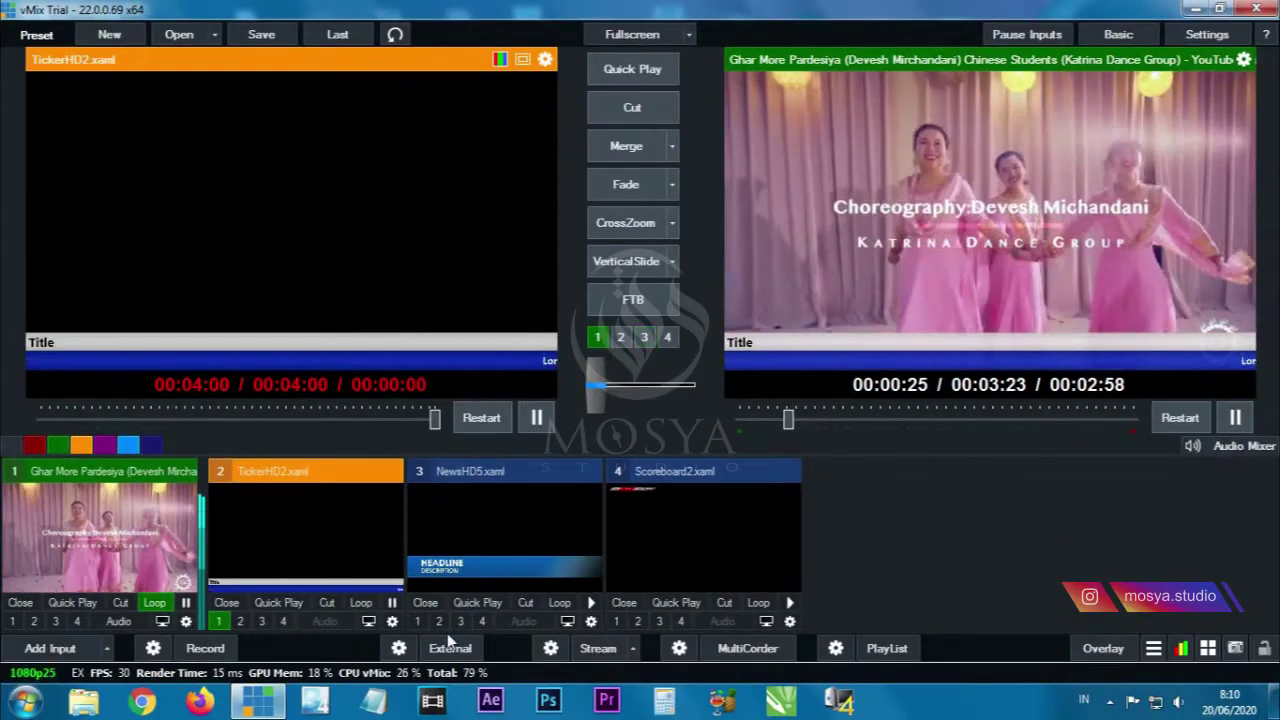
left_click(438, 621)
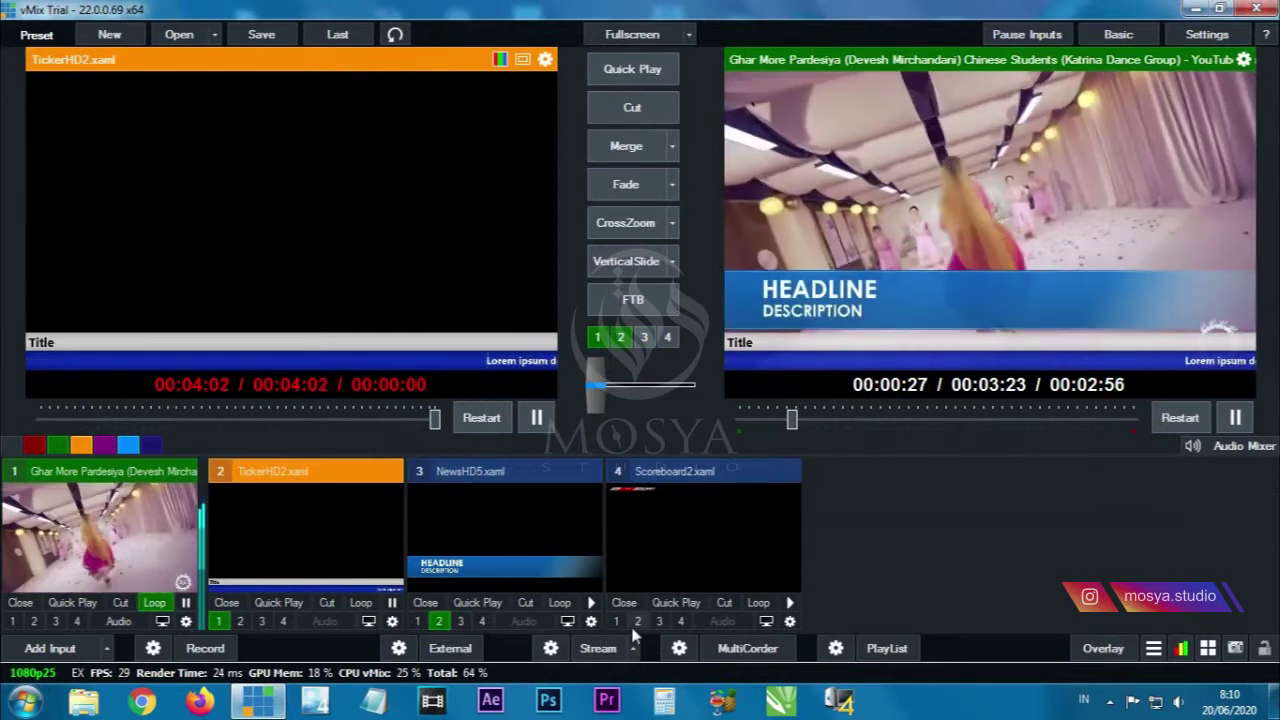
left_click(659, 621)
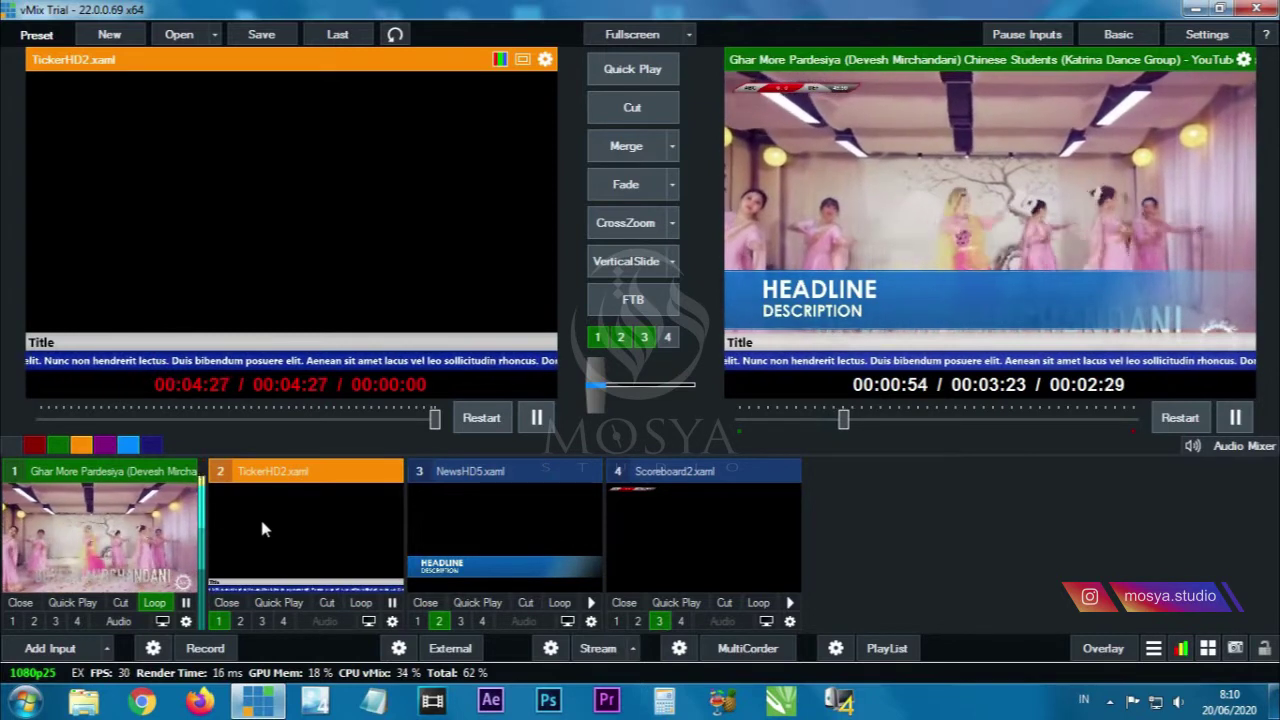
- Open the title editor for TickerHD2 and look through its Title and BackgroundImage fields
right_click(261, 524)
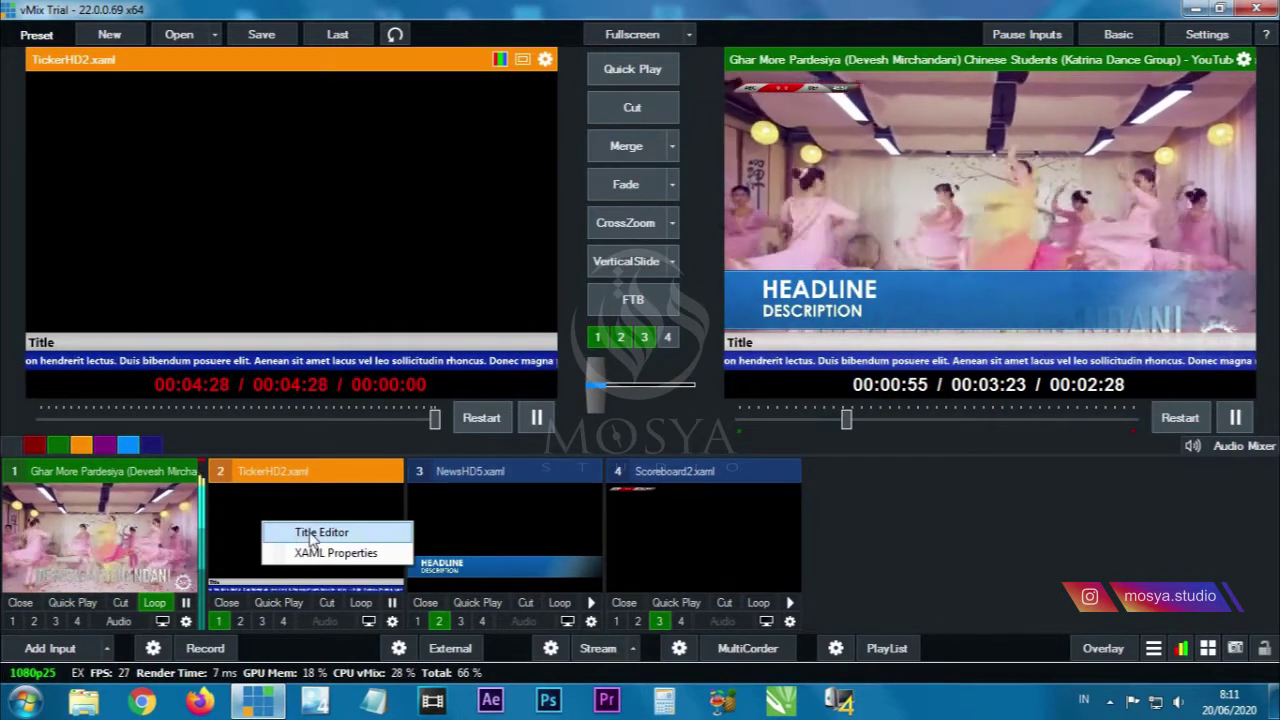
left_click(292, 534)
left_click_drag(795, 148, 465, 367)
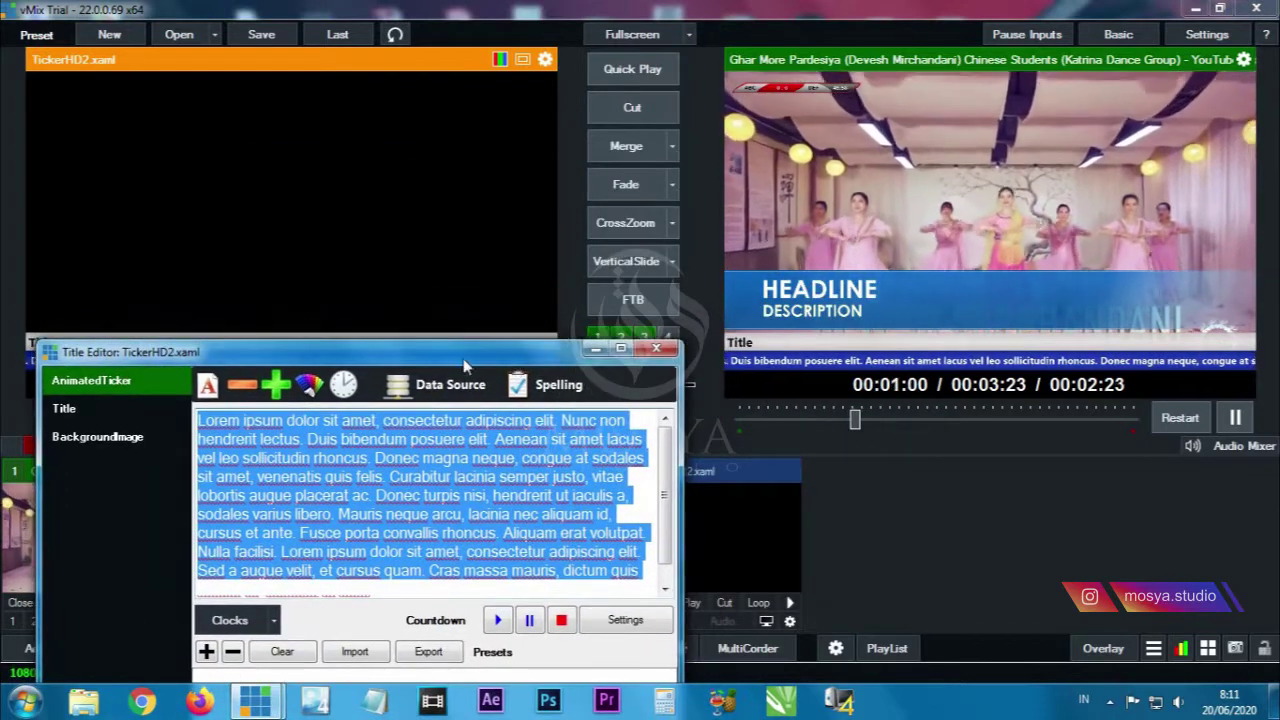
left_click(93, 406)
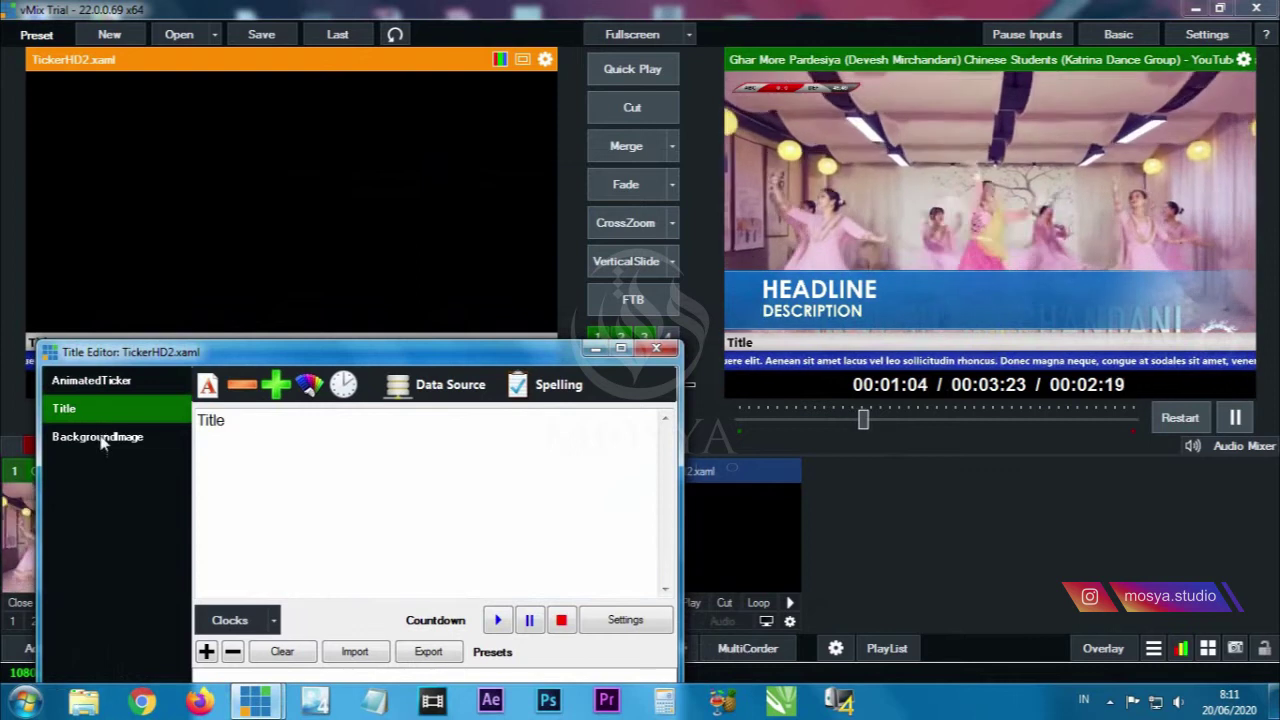
left_click(102, 439)
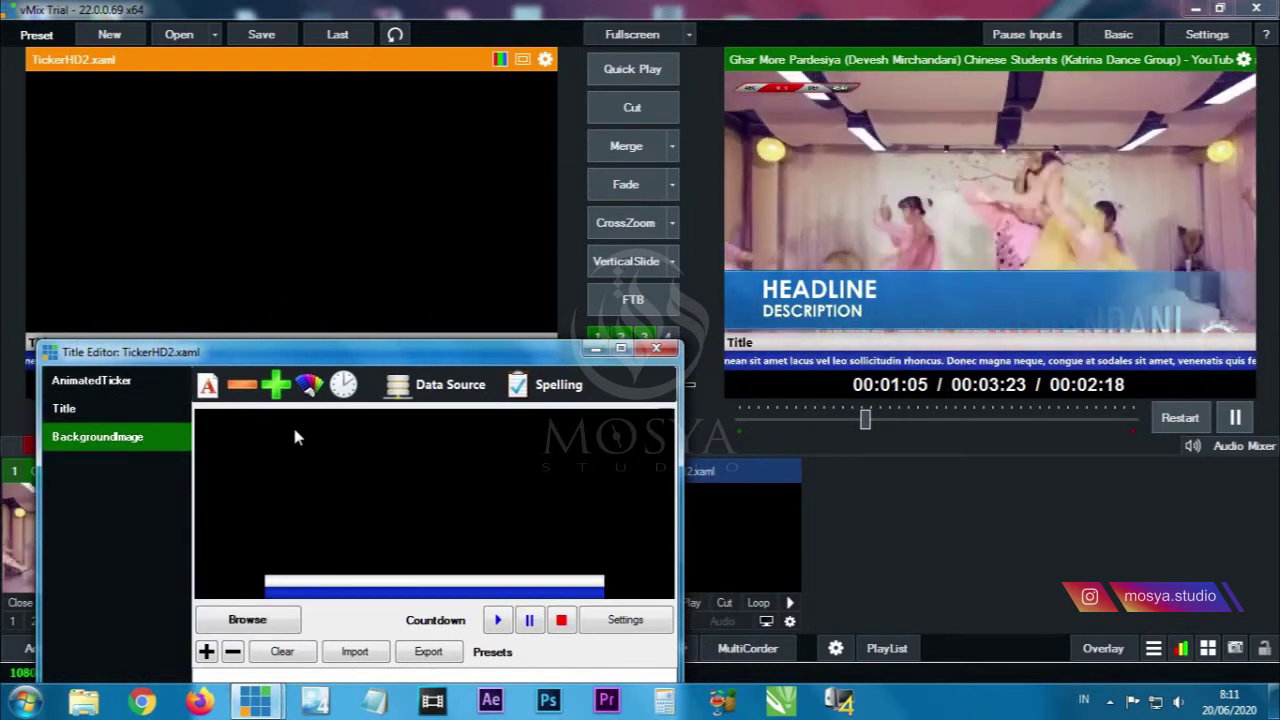
- Replace the AnimatedTicker text with the sample text "fdfdgfhfgh ghfhghghghg jjghjgh" followed by a long run of the letter d
left_click(100, 386)
left_click_drag(634, 570, 182, 412)
key("Delete")
left_click_drag(376, 428, 200, 427)
key("Delete")
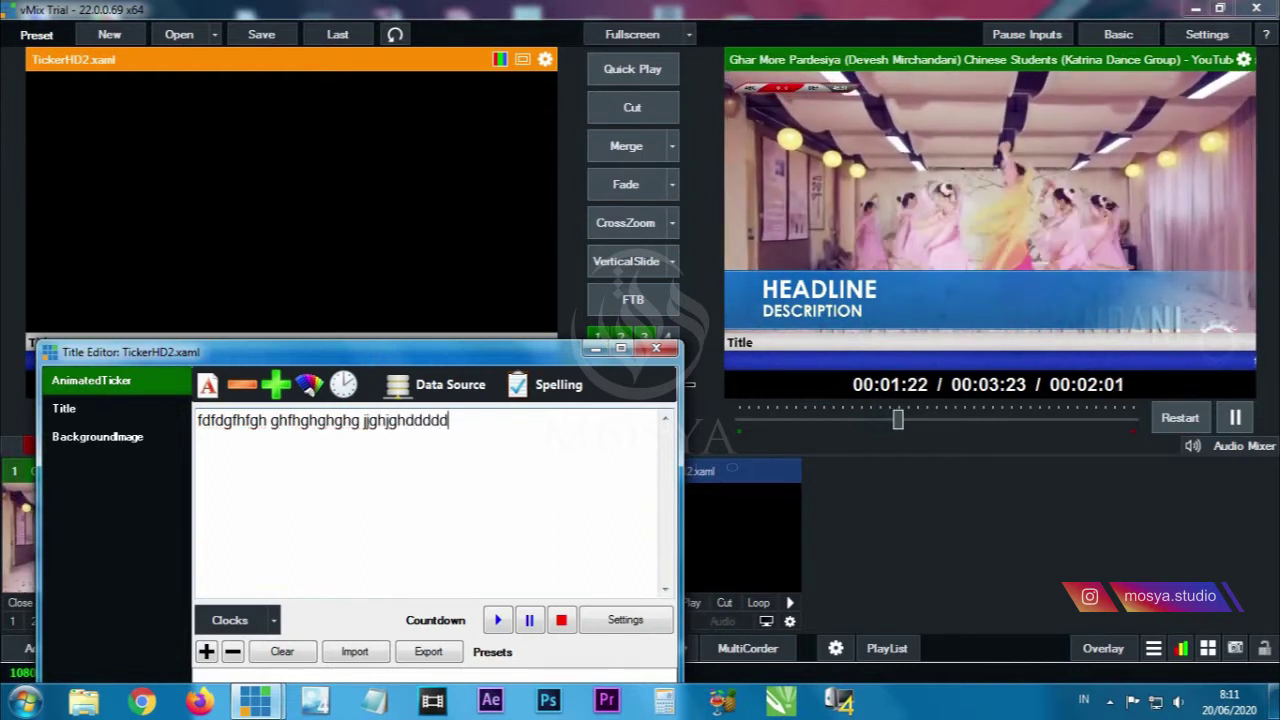
type("ddddddddddddddddddd")
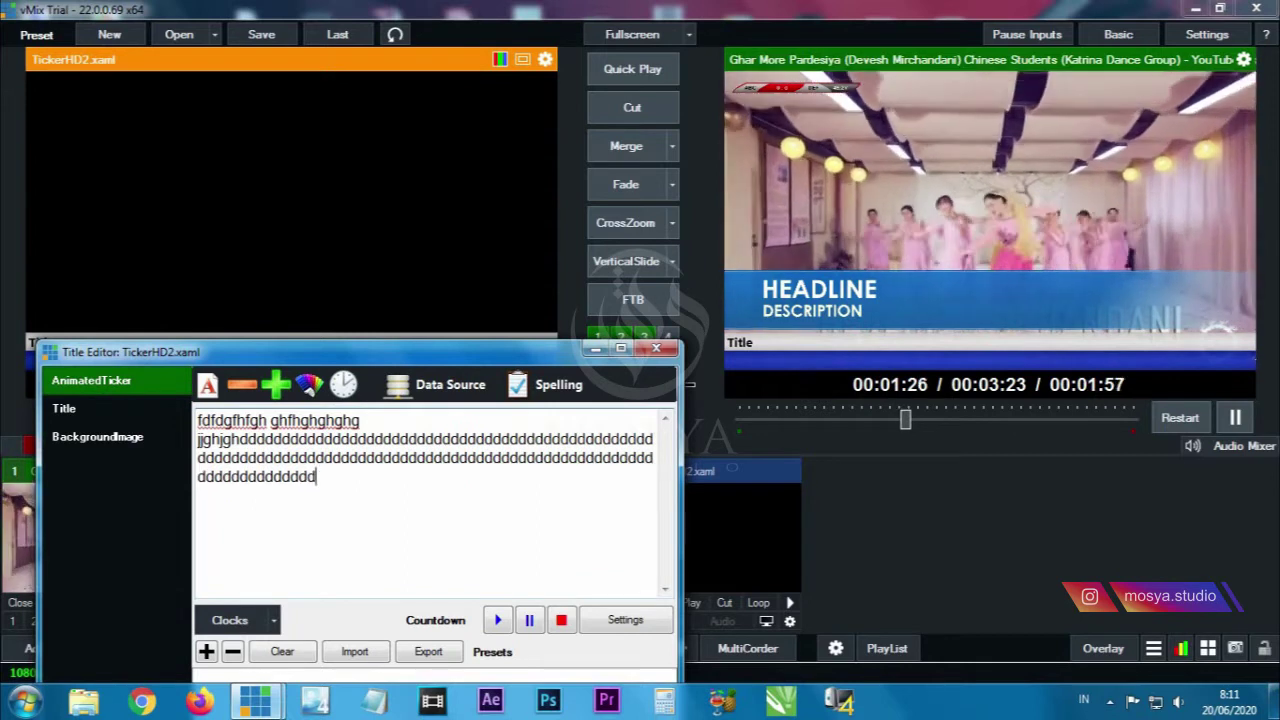
left_click(199, 440)
key("BackSpace")
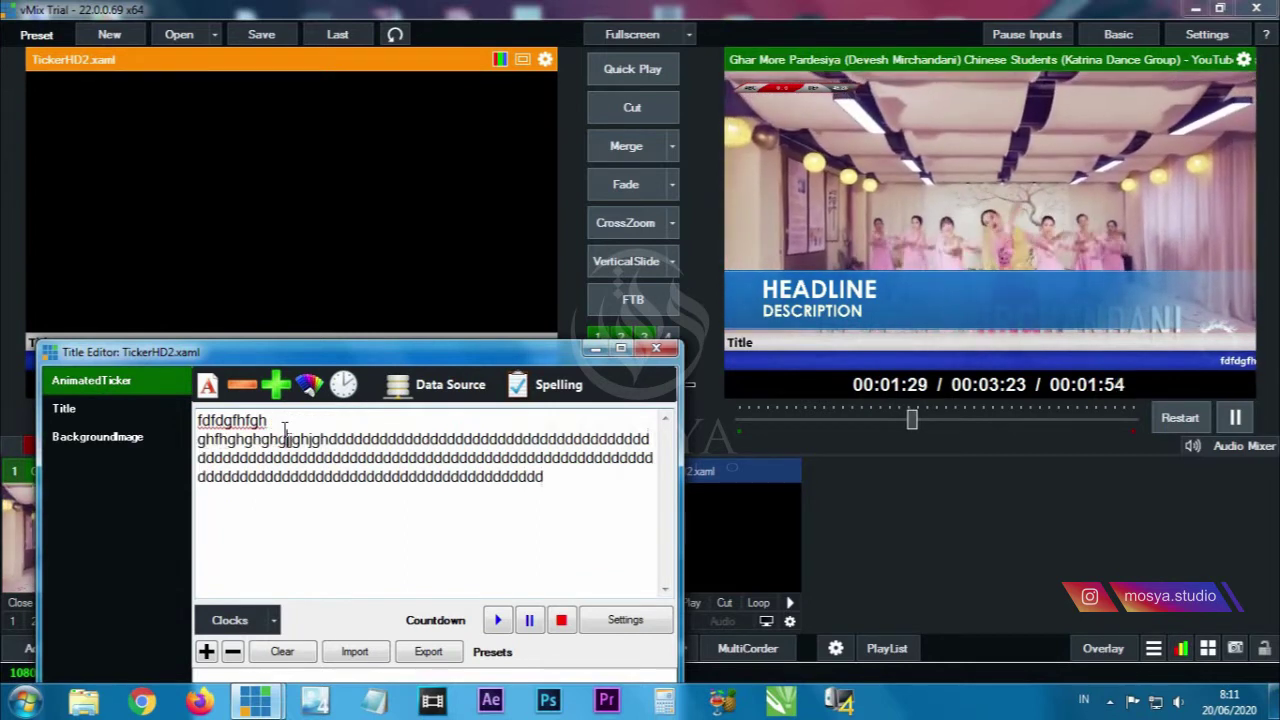
key("Return")
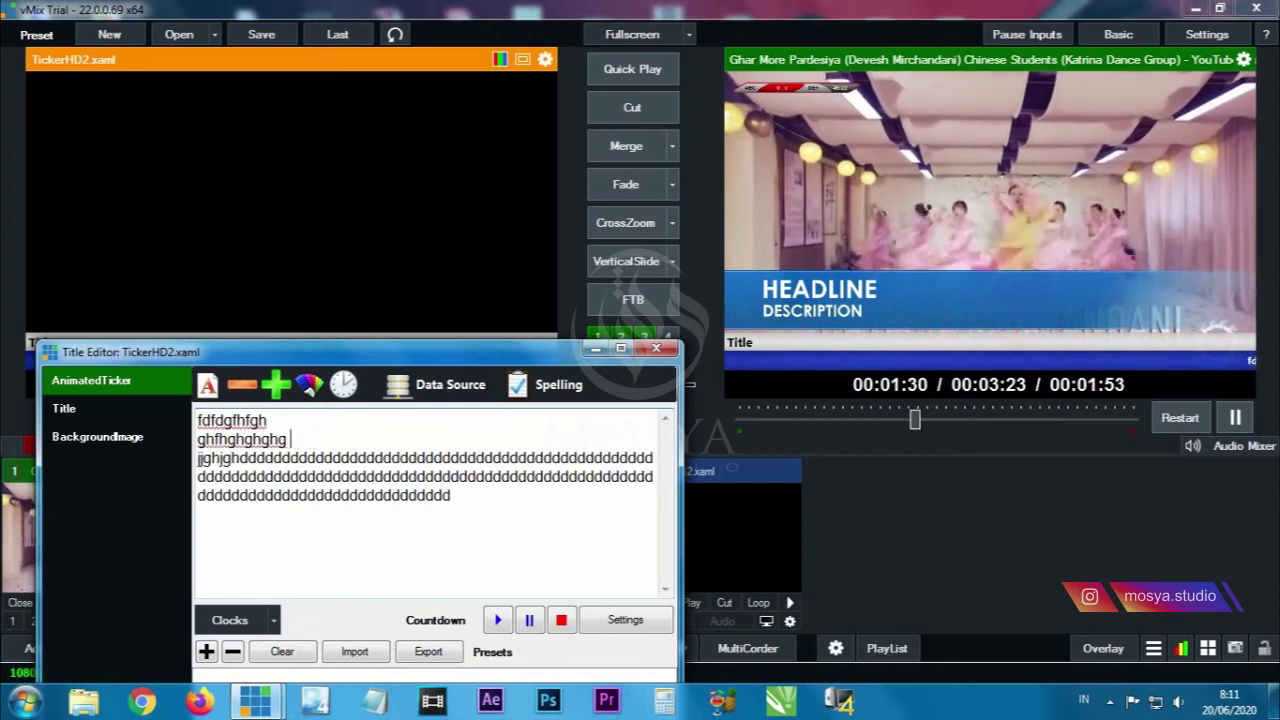
- Colour the AnimatedTicker text yellow and change the ticker's Title text to "coba"
left_click(310, 385)
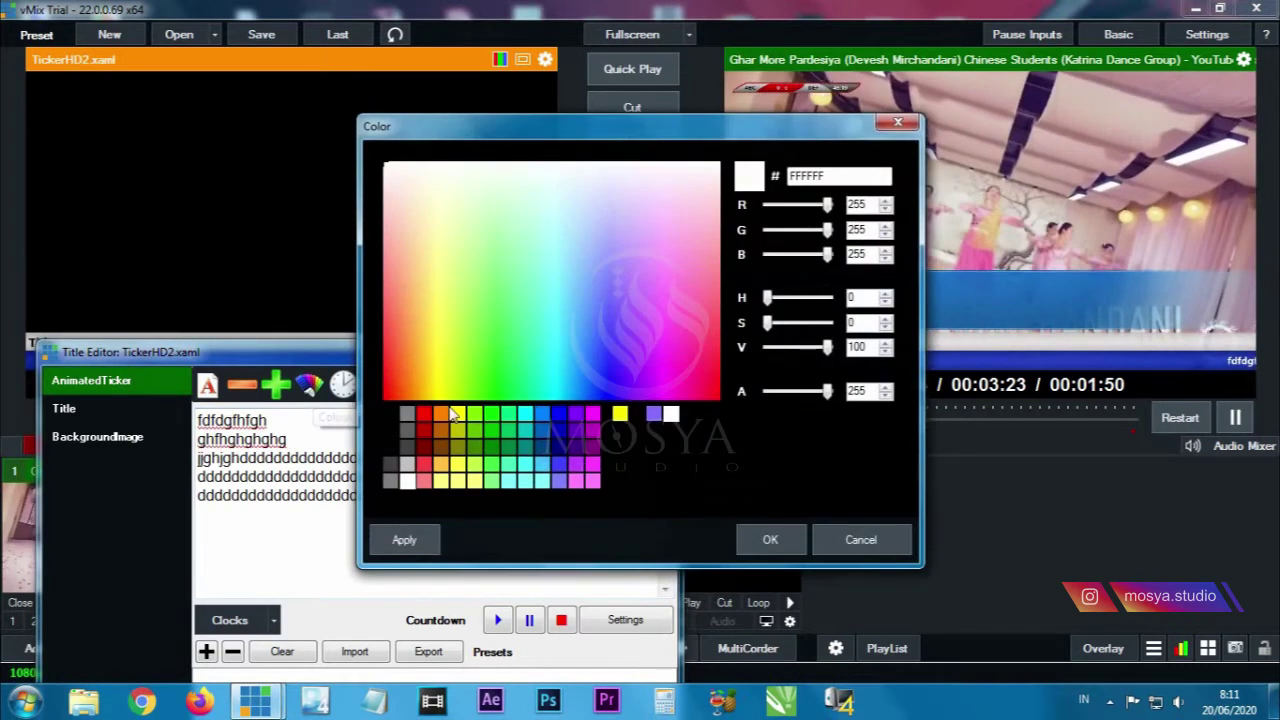
left_click(760, 537)
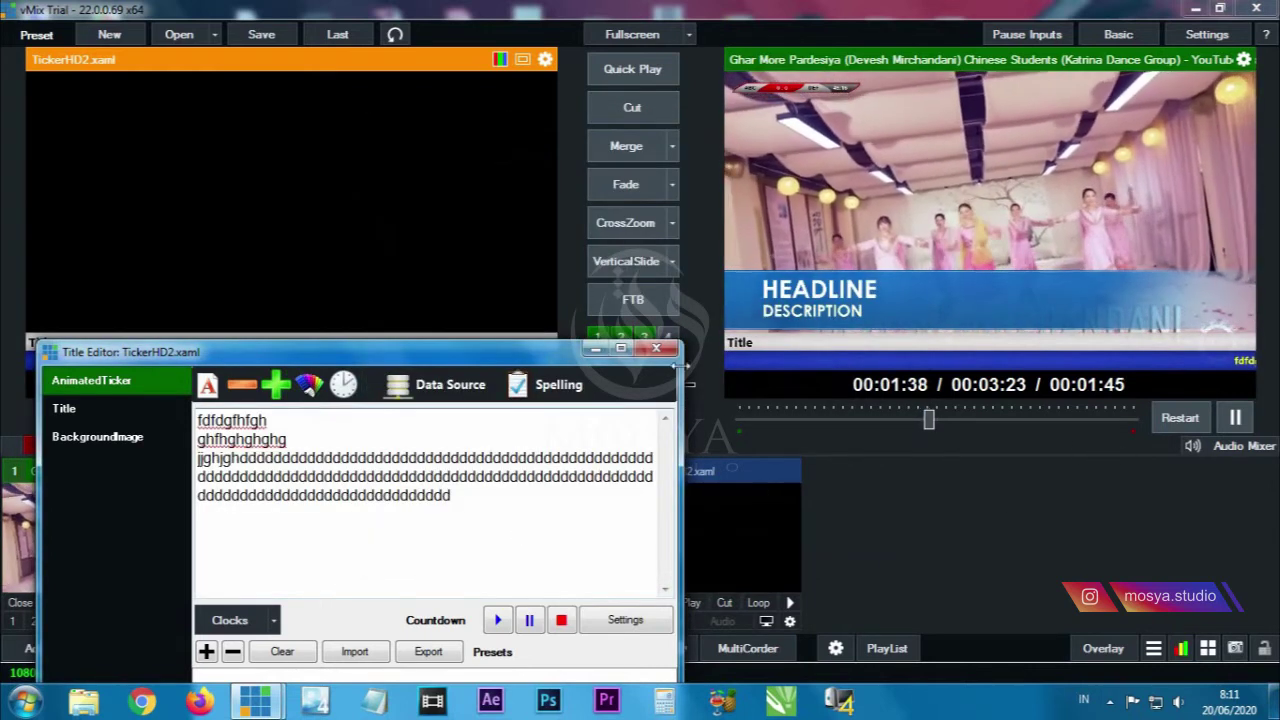
left_click(66, 410)
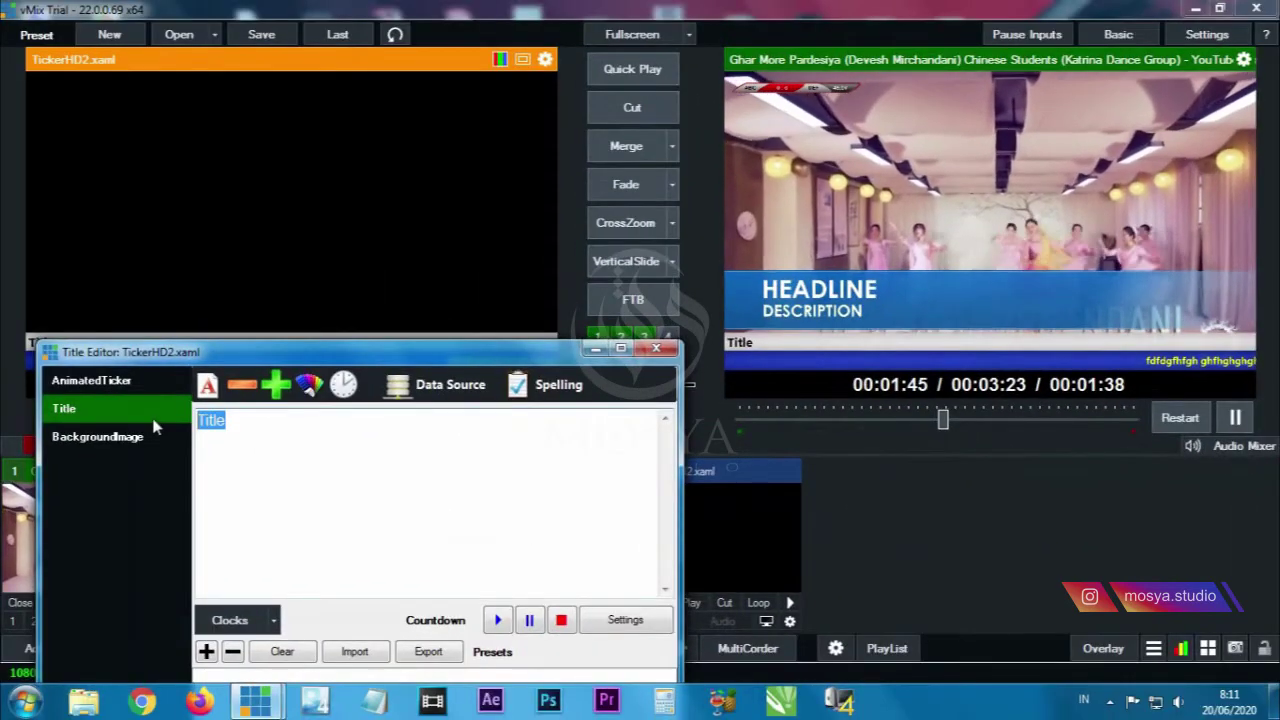
type("coba")
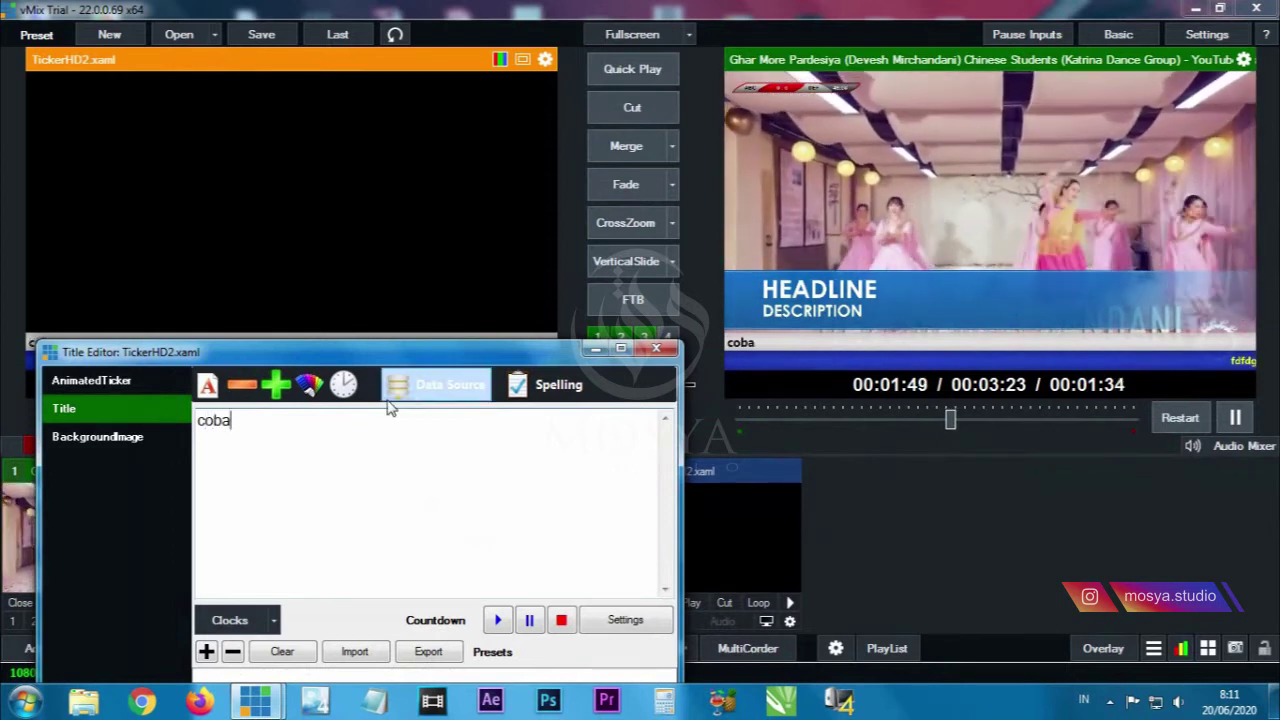
left_click(310, 386)
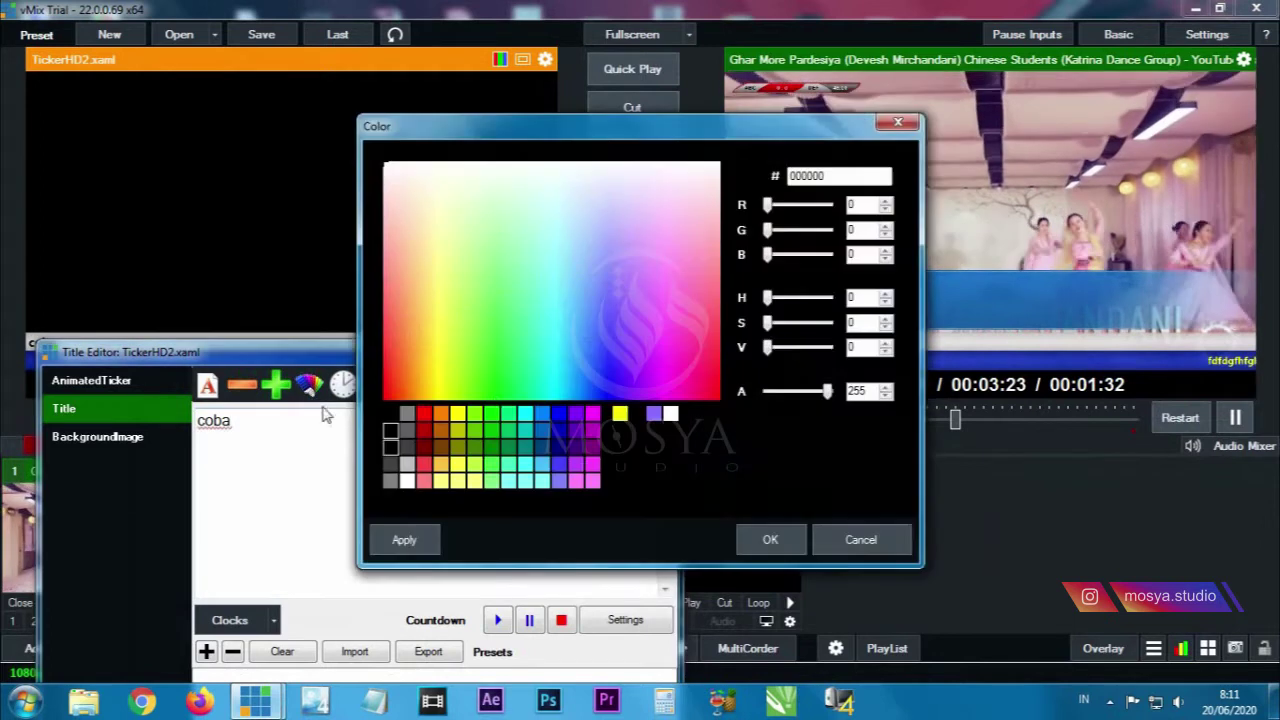
left_click(897, 122)
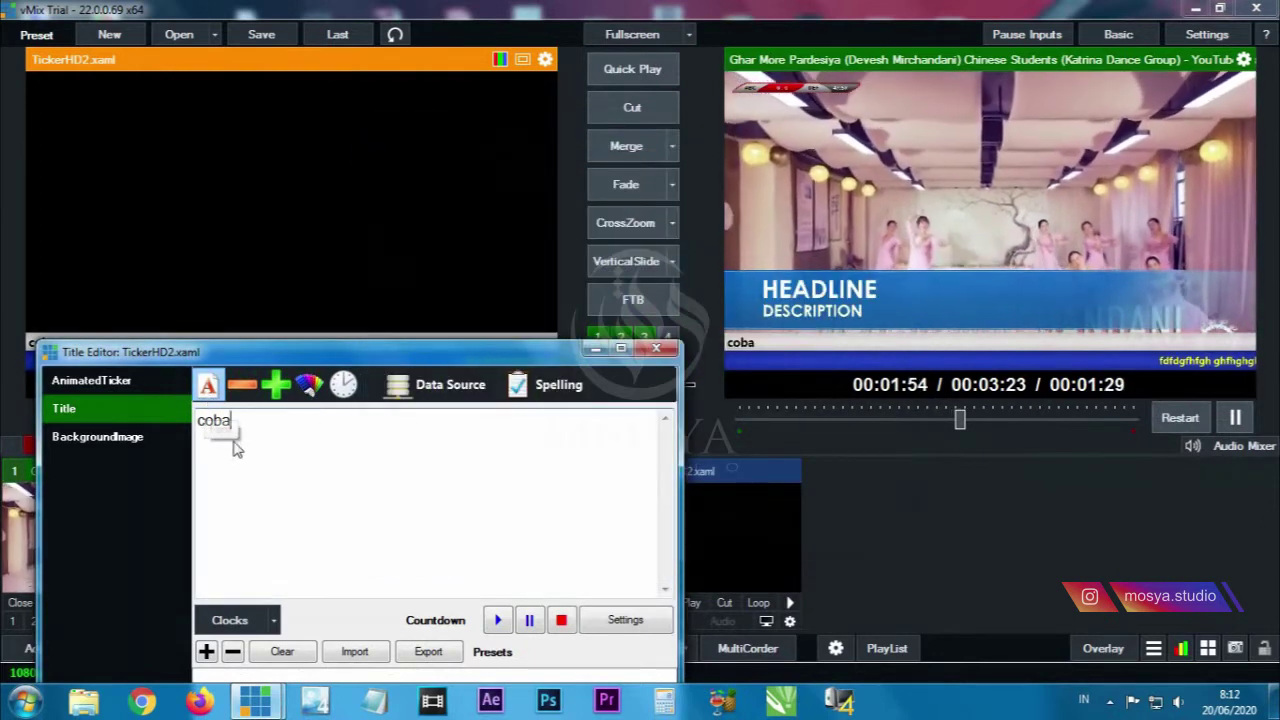
left_click(208, 386)
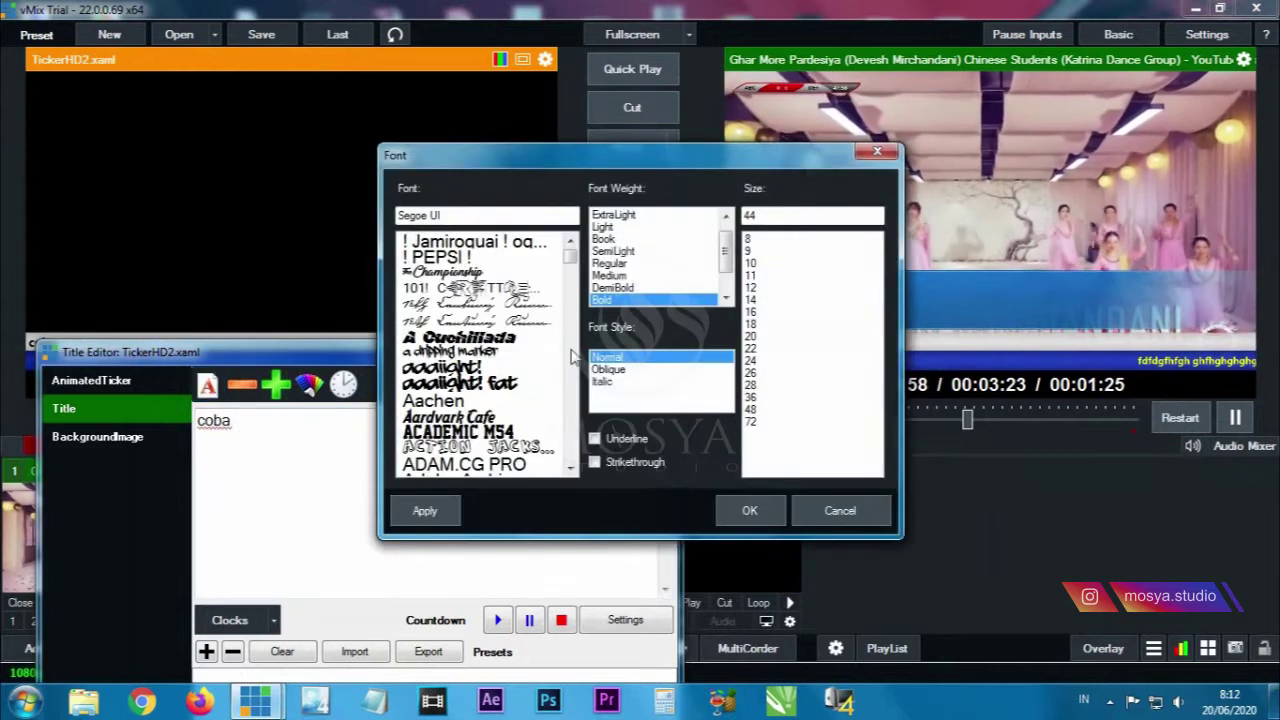
left_click(516, 324)
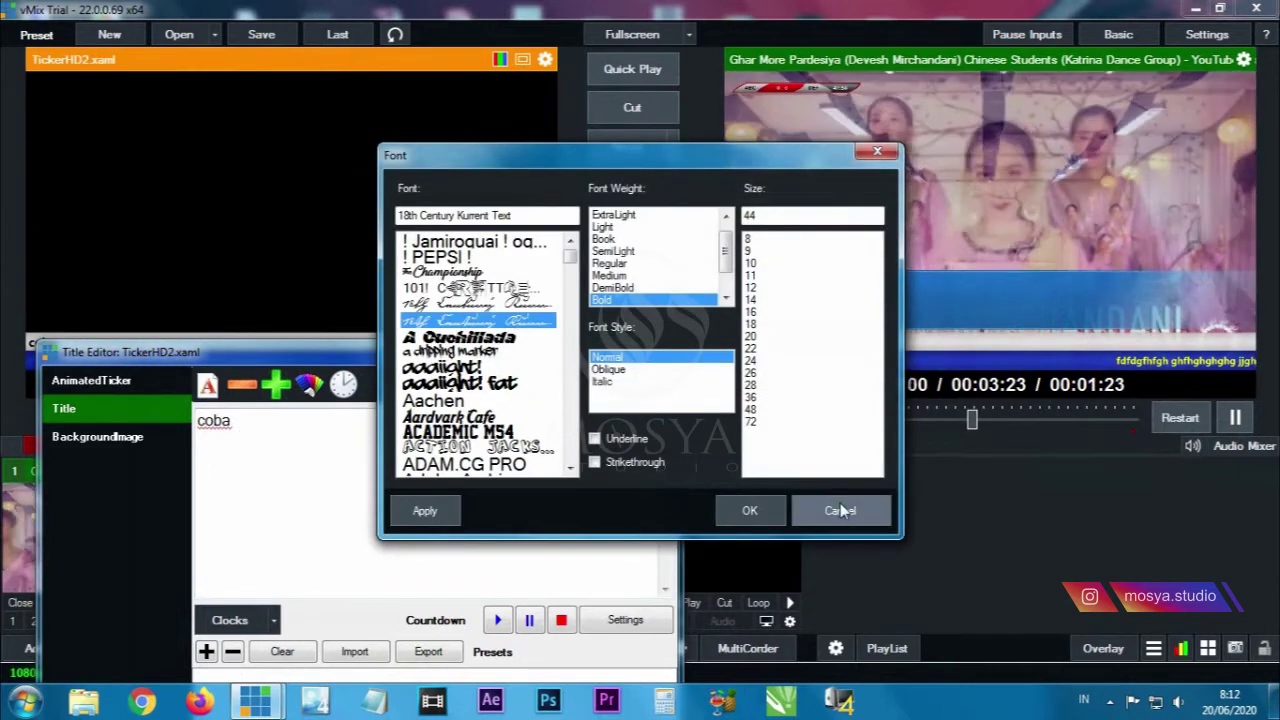
left_click(826, 511)
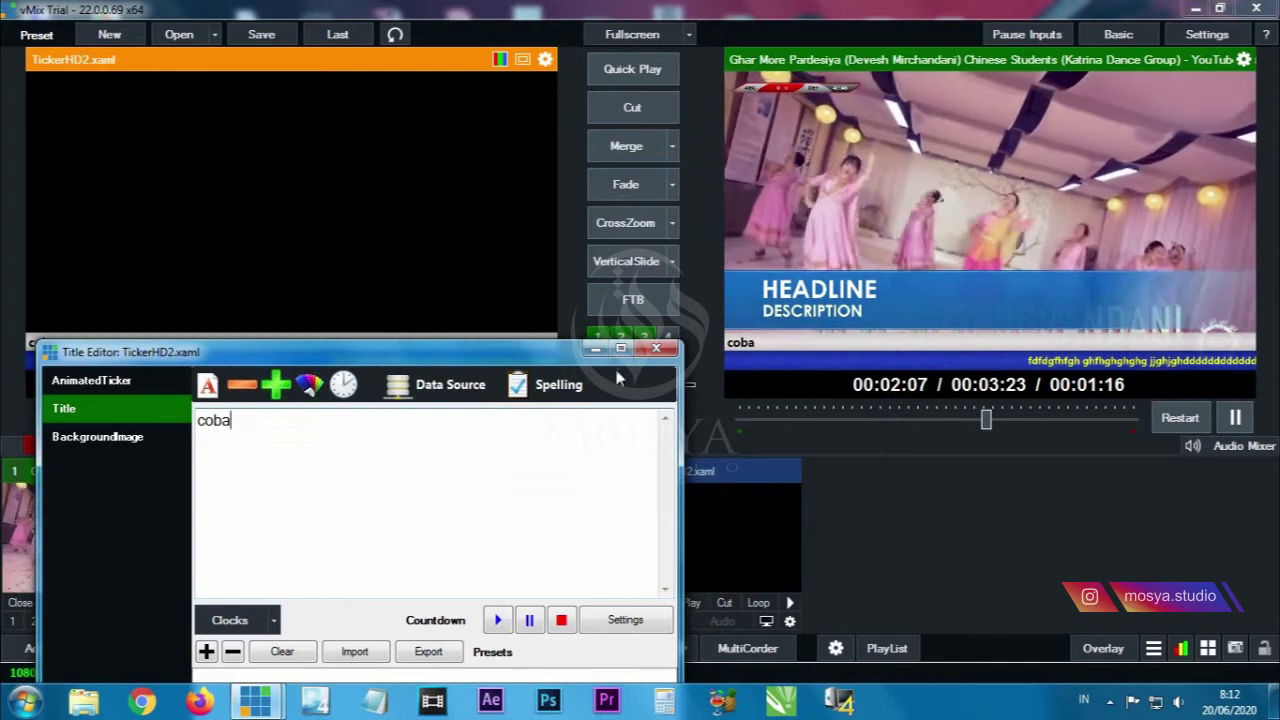
- Close the title editor and enable looping for the TickerHD2 input
left_click(655, 349)
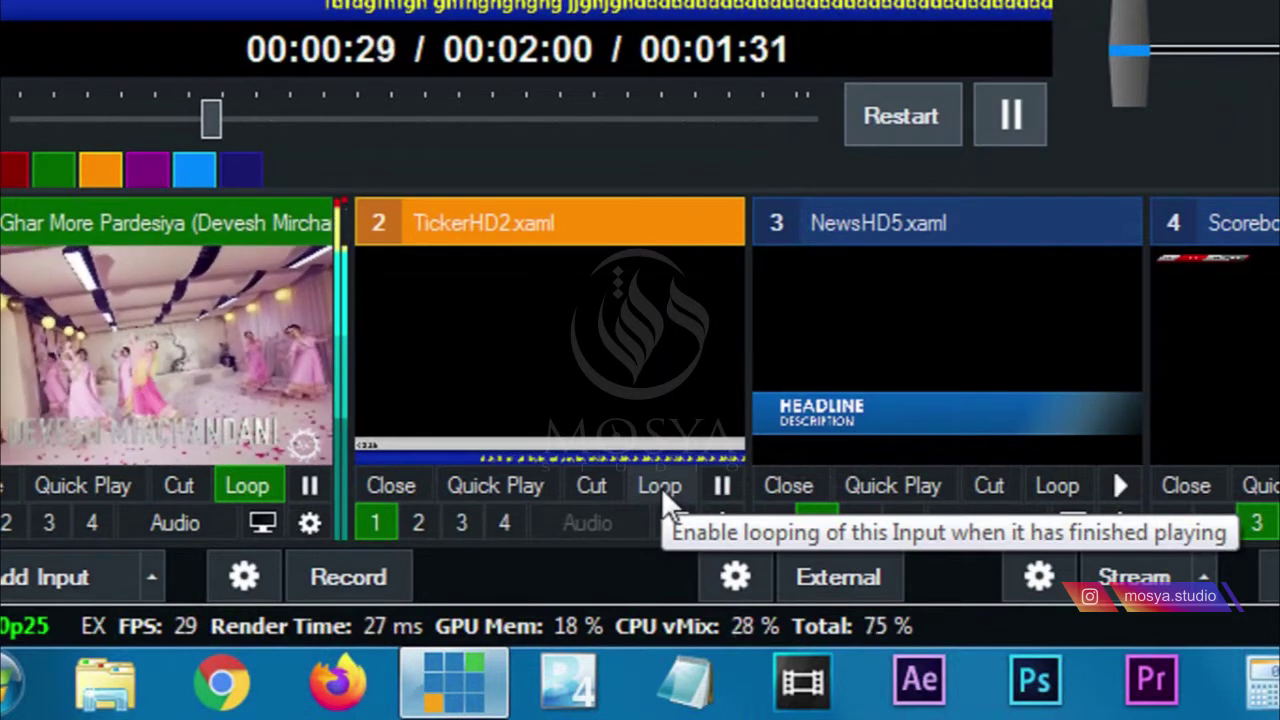
left_click(661, 487)
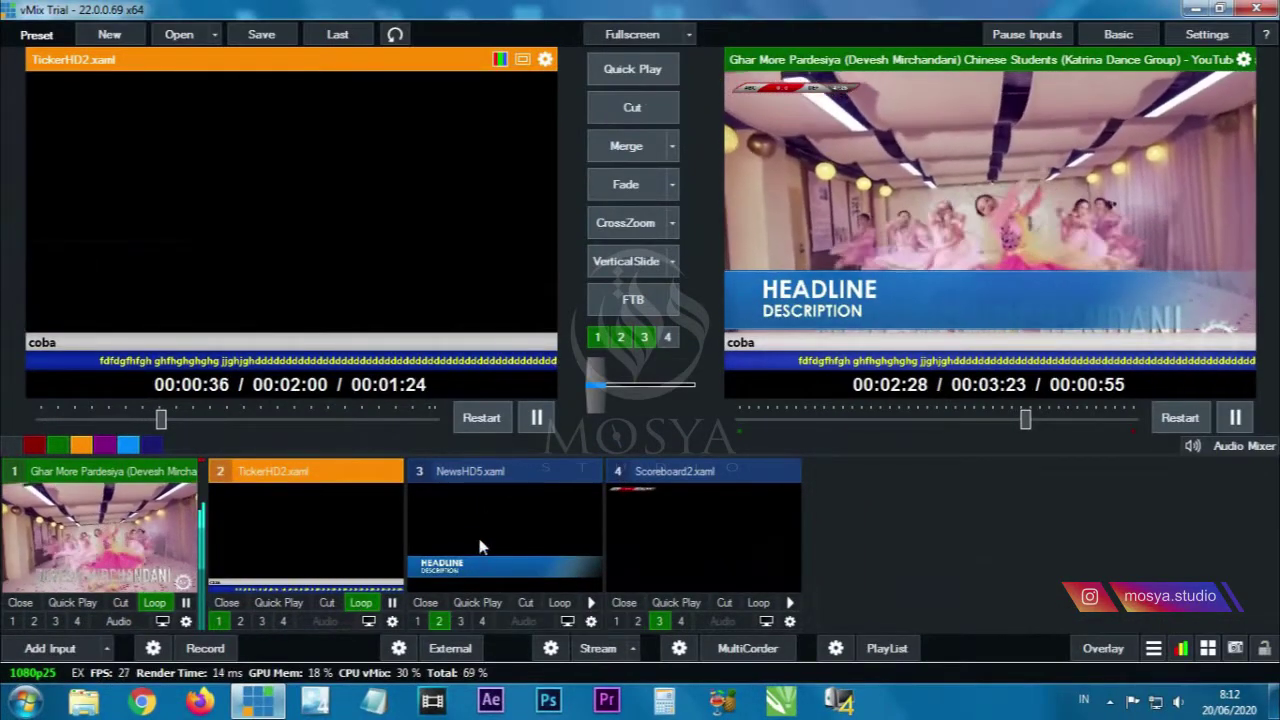
- Change the NewsHD5 title's Headline text to "halo" and its Description text to "kabar", and close the title editor
left_click(476, 507)
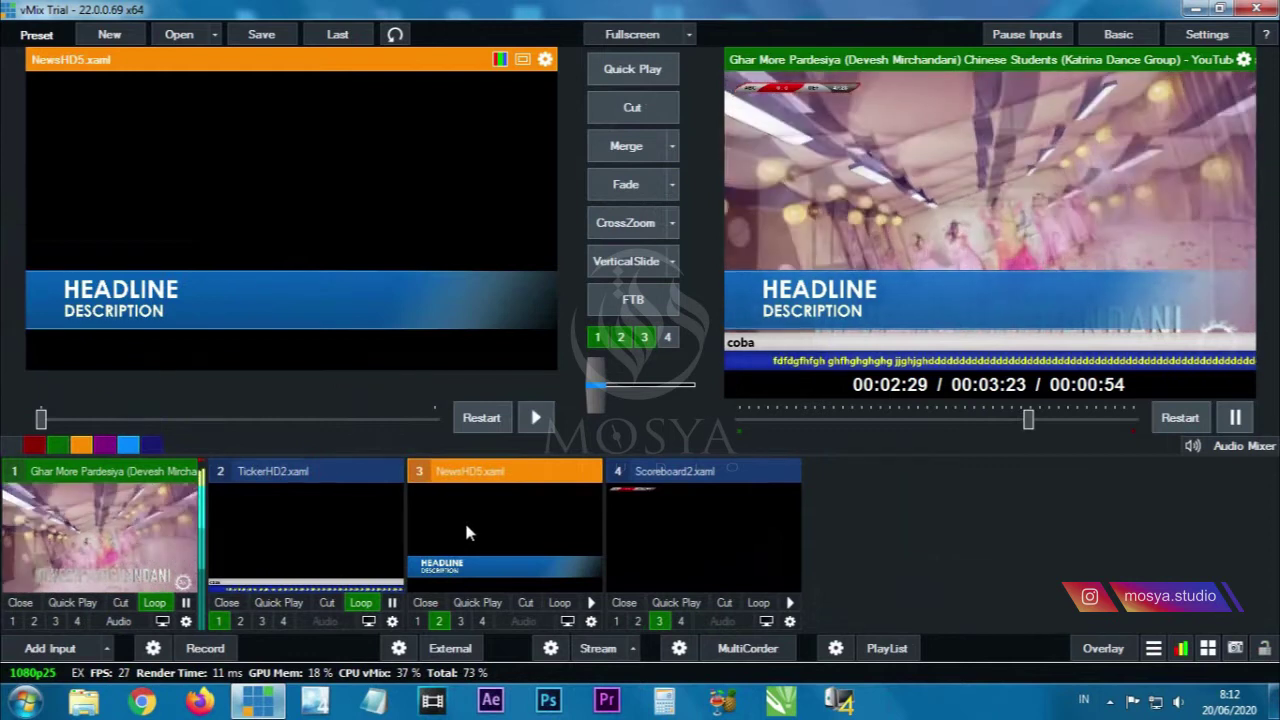
right_click(463, 533)
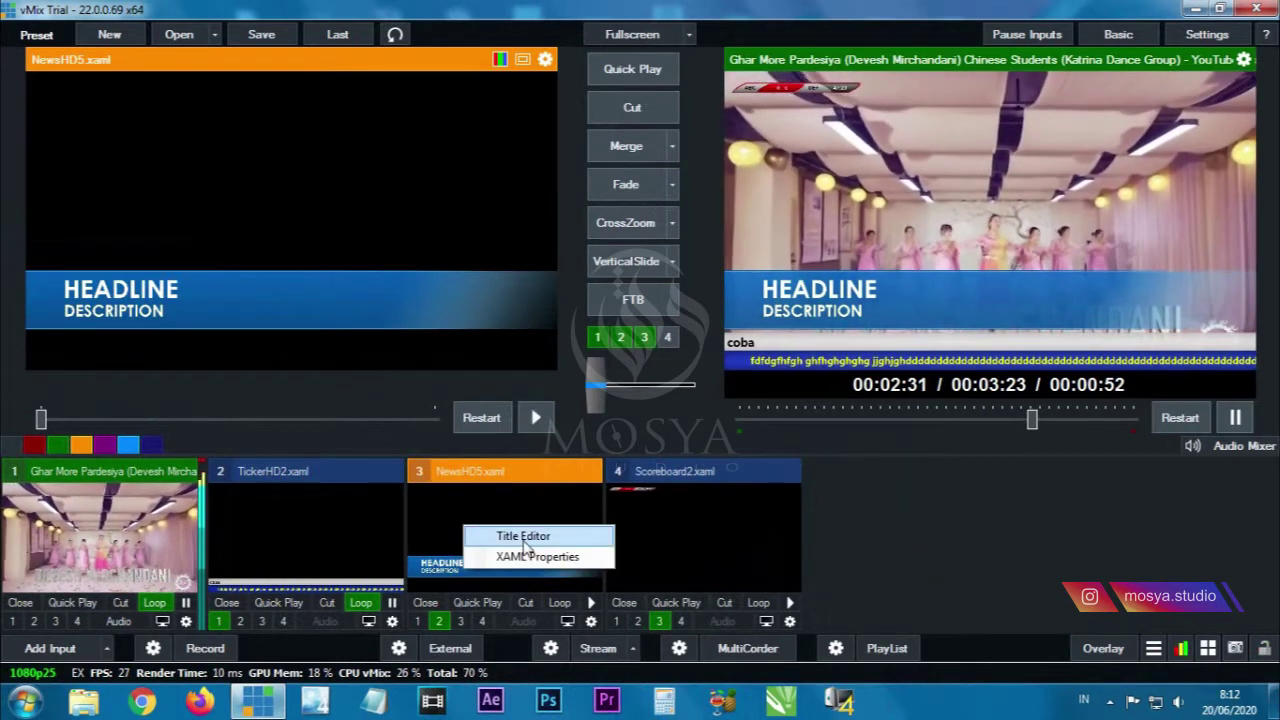
left_click(503, 530)
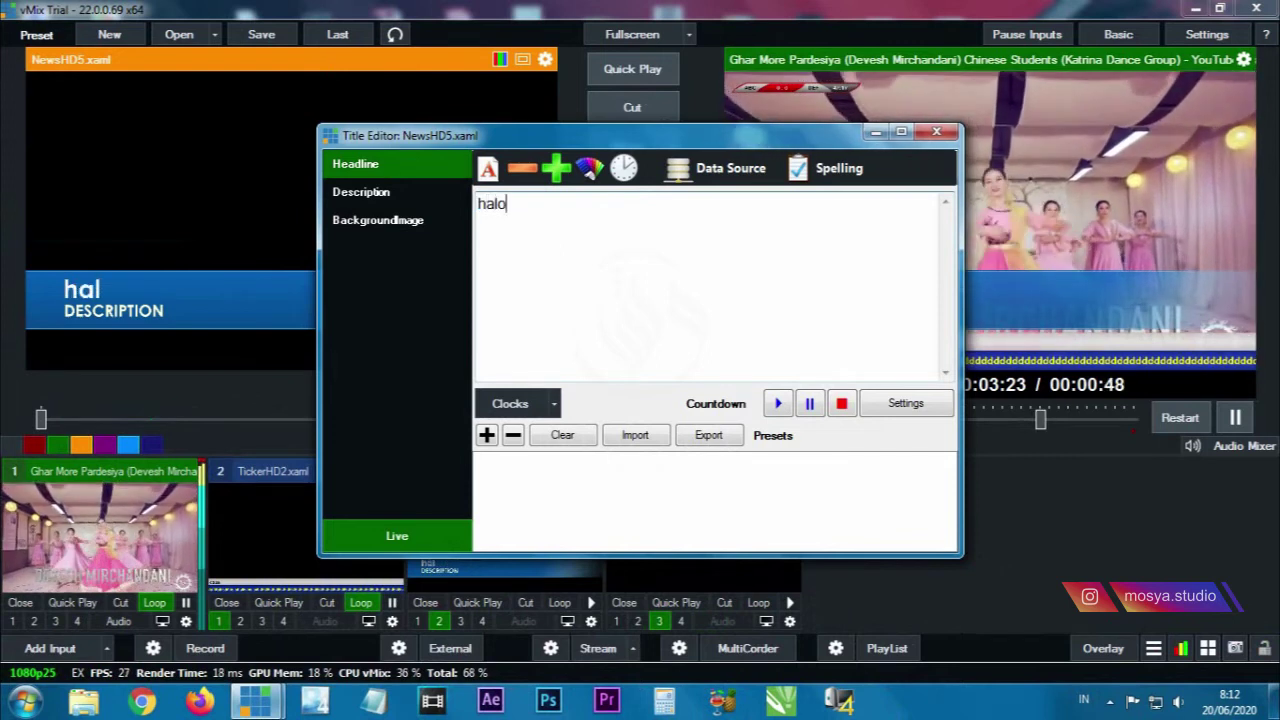
left_click(375, 192)
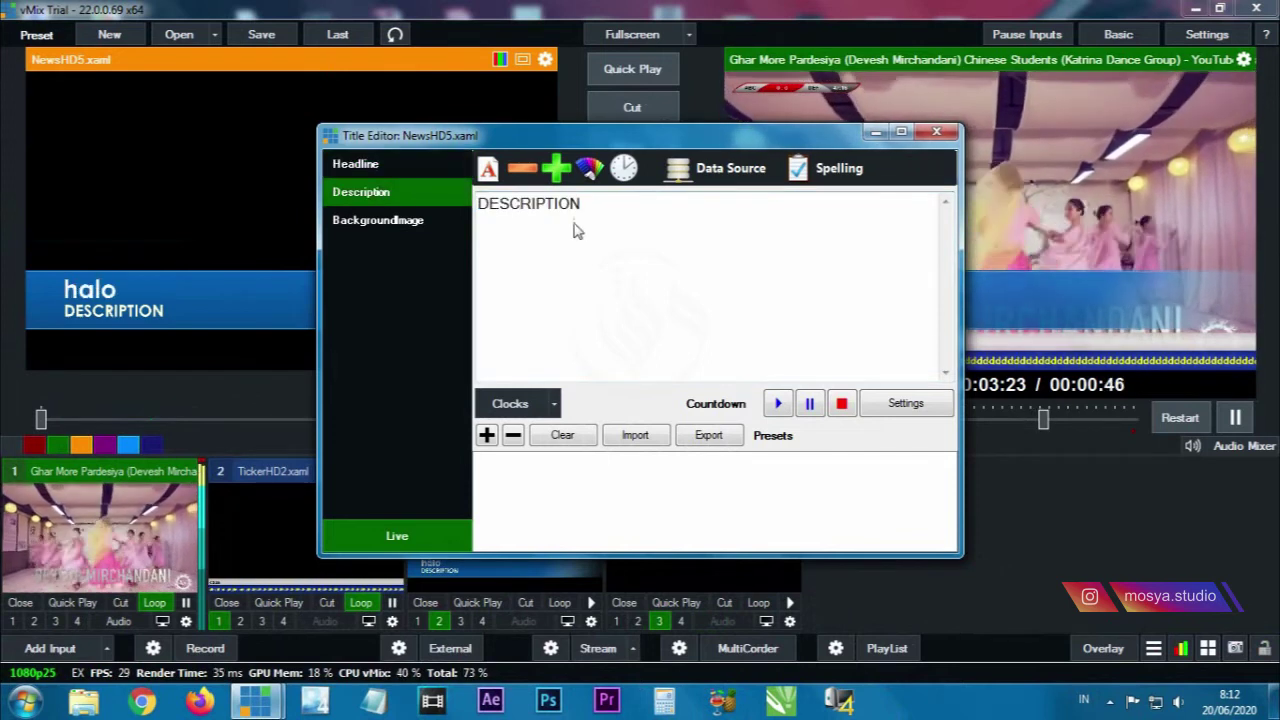
left_click_drag(574, 229, 461, 187)
type("k")
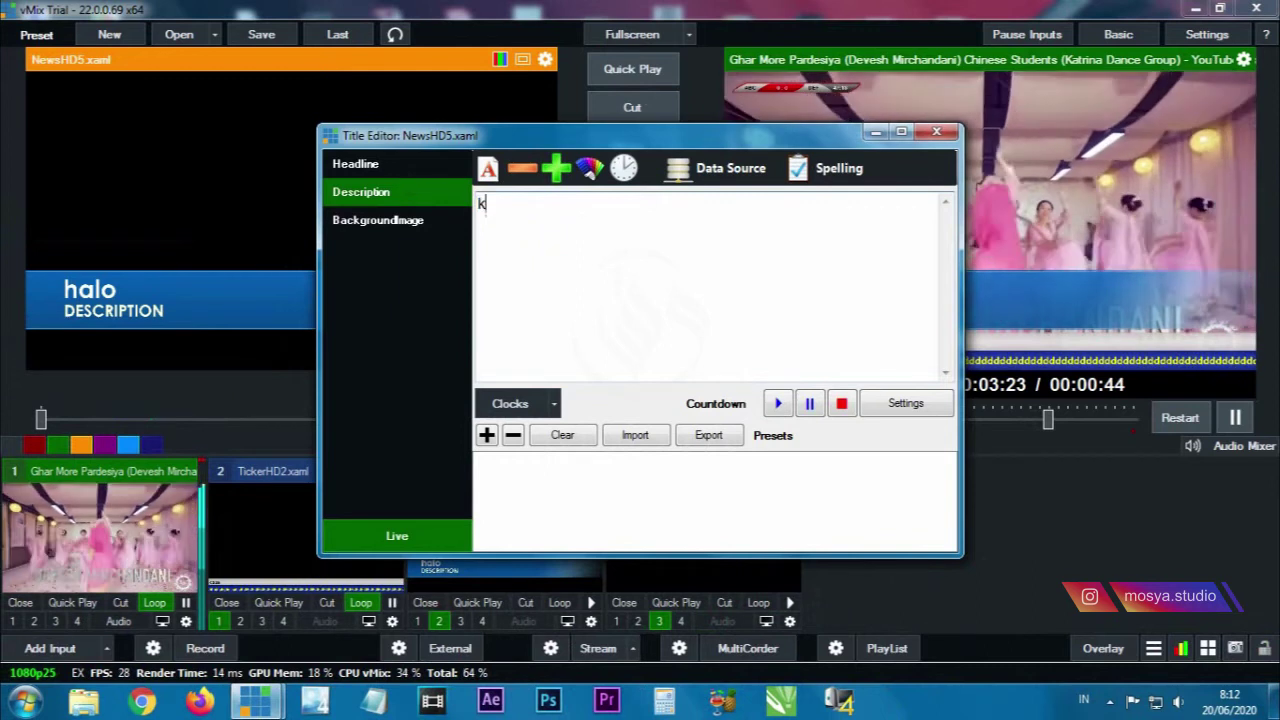
type("abar")
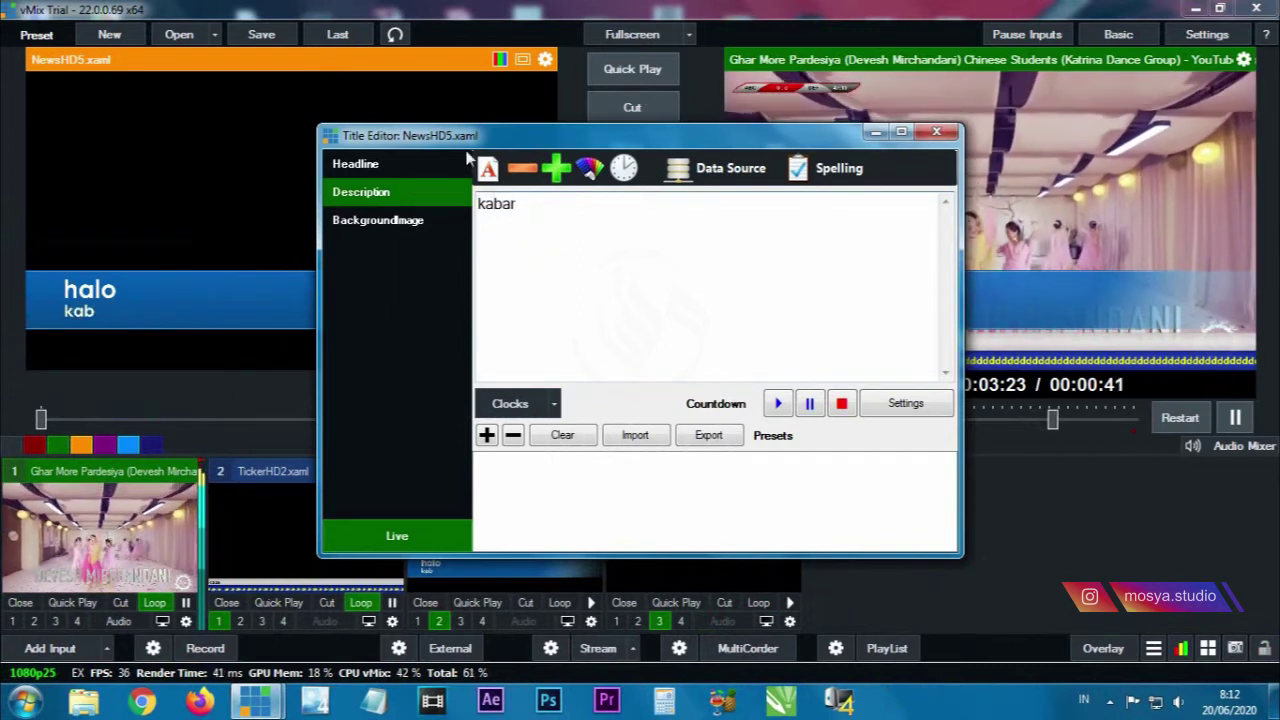
left_click(938, 134)
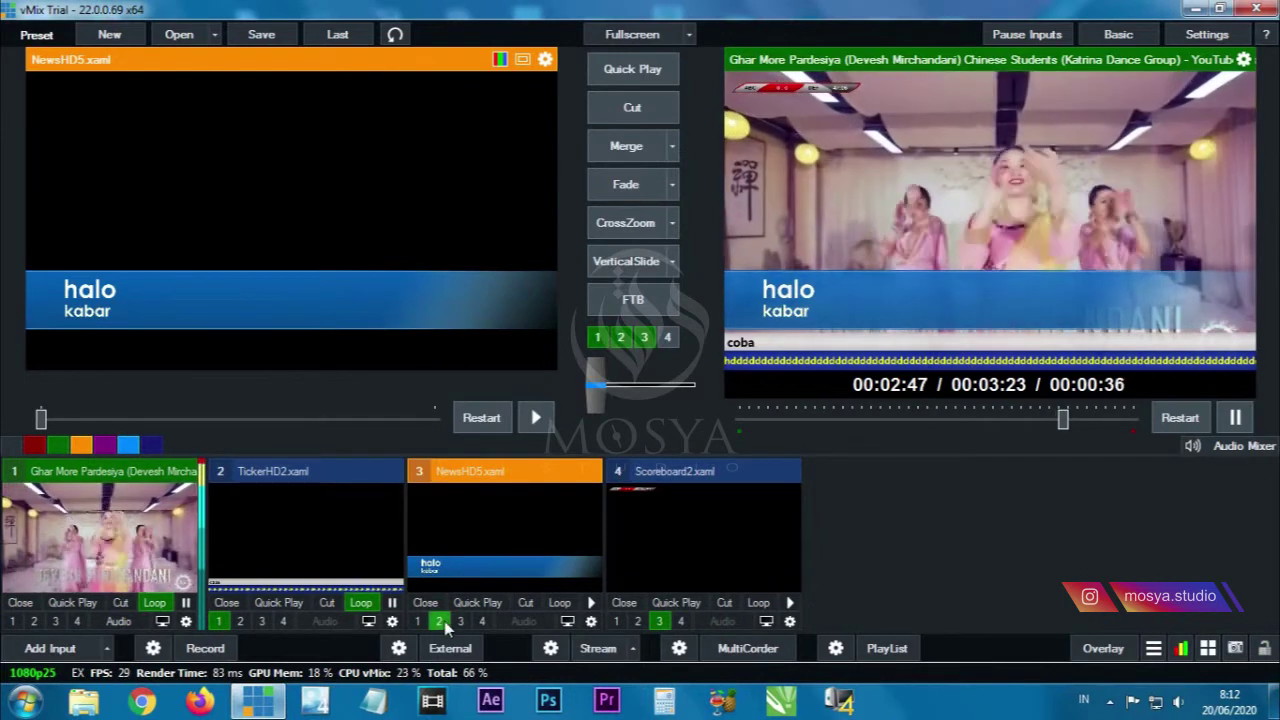
- Take NewsHD5 off overlay channel 2, change its Description text to "kabar anda" and return it to overlay channel 2
left_click(438, 621)
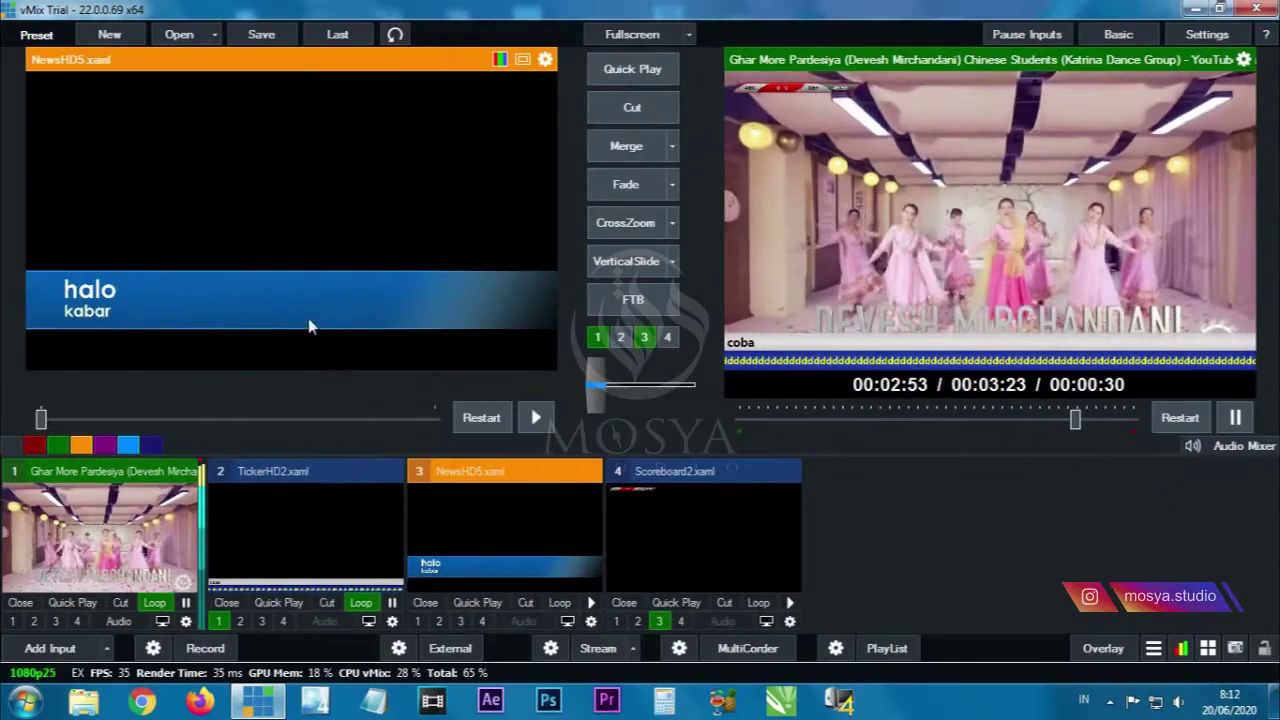
right_click(488, 535)
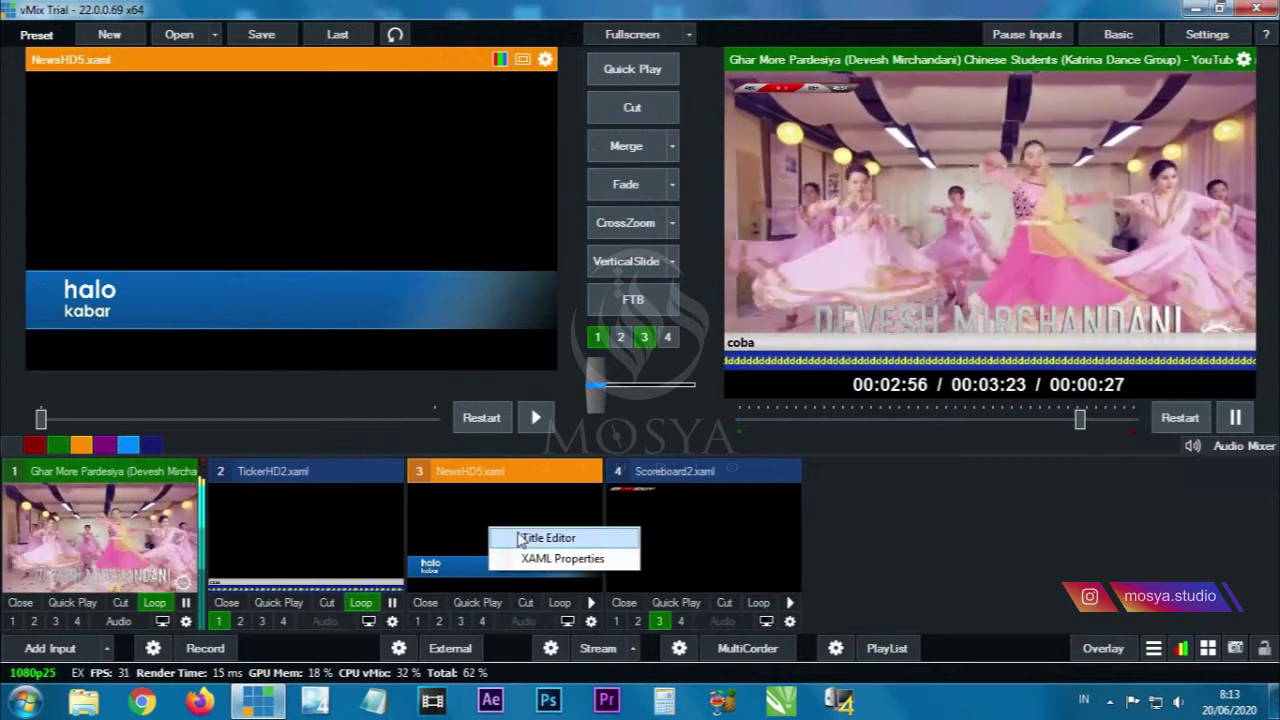
left_click(525, 537)
left_click(400, 194)
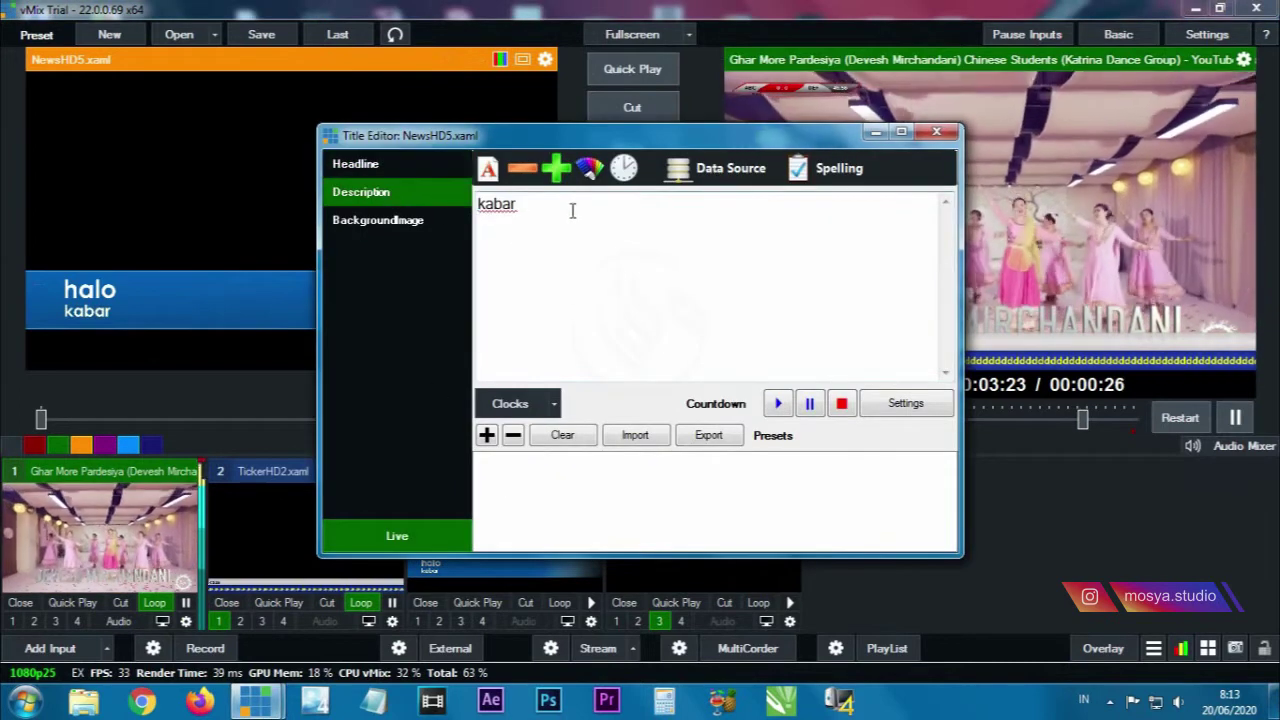
type("anda")
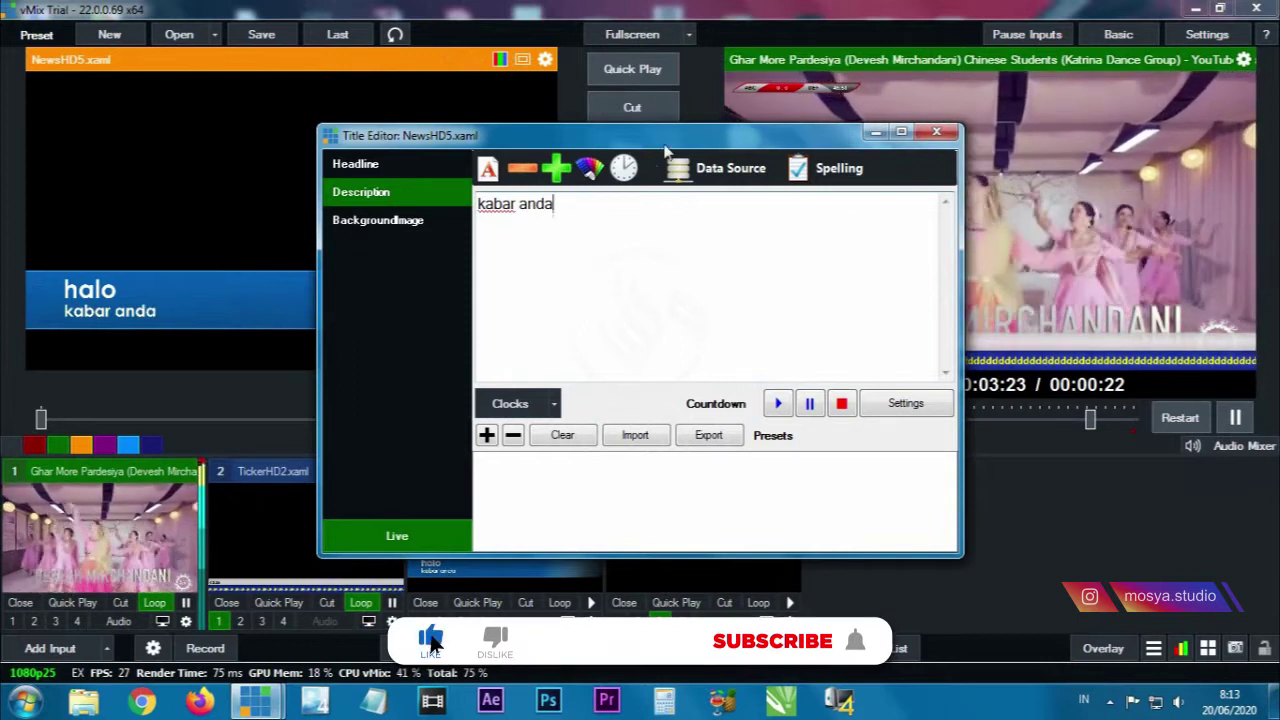
left_click_drag(666, 150, 368, 155)
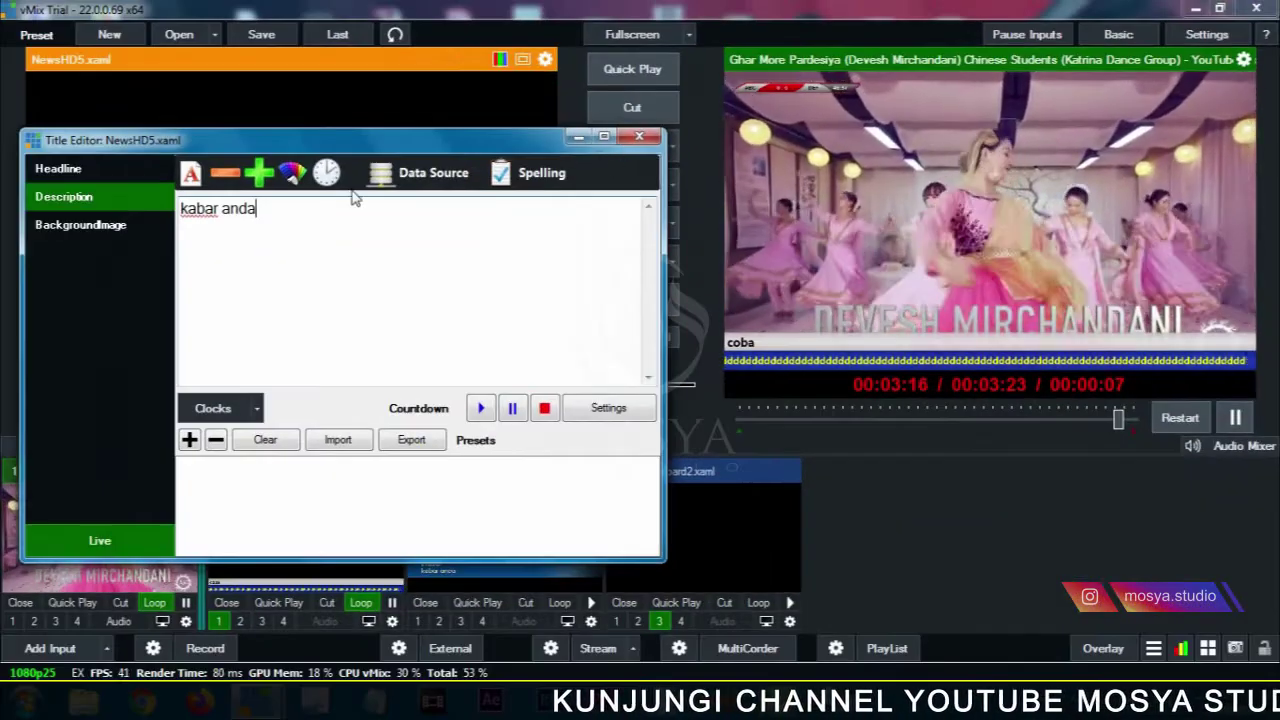
left_click(639, 136)
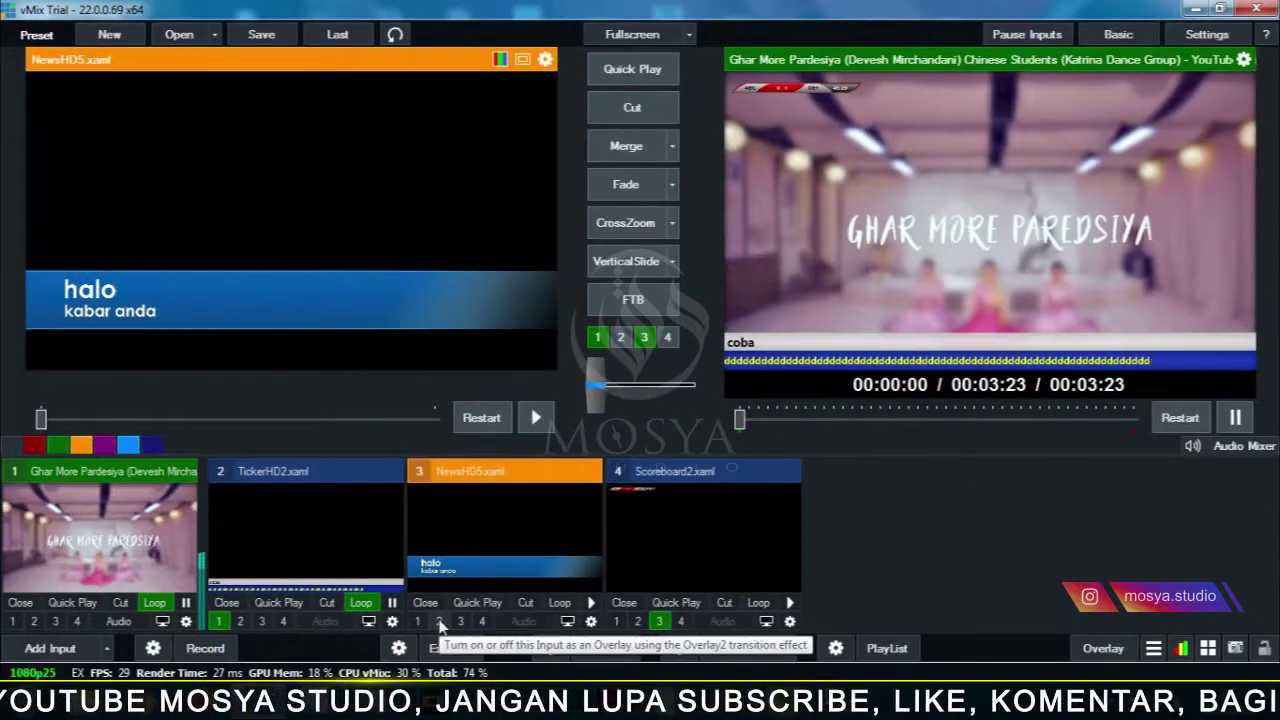
left_click(440, 621)
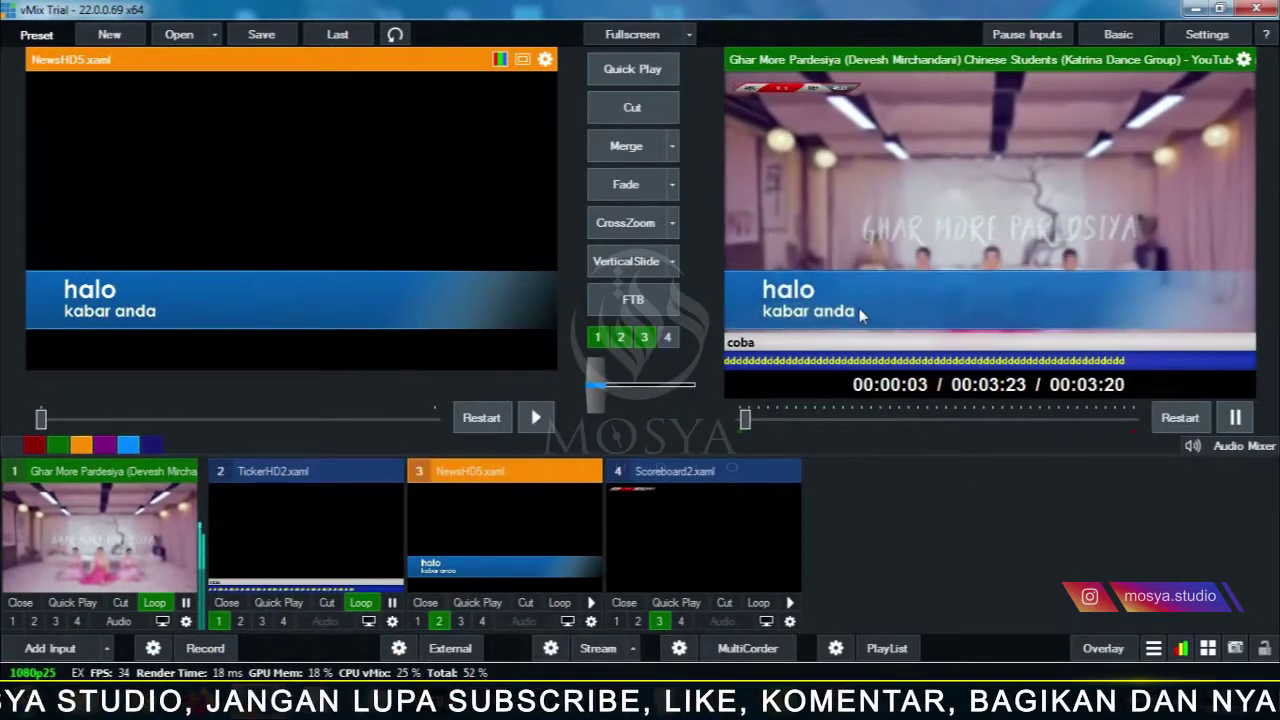
- Look through the Clock, Home, Away, HomeScore, AwayScore and ScoreDivider fields in Scoreboard2's title editor
right_click(658, 499)
left_click(700, 516)
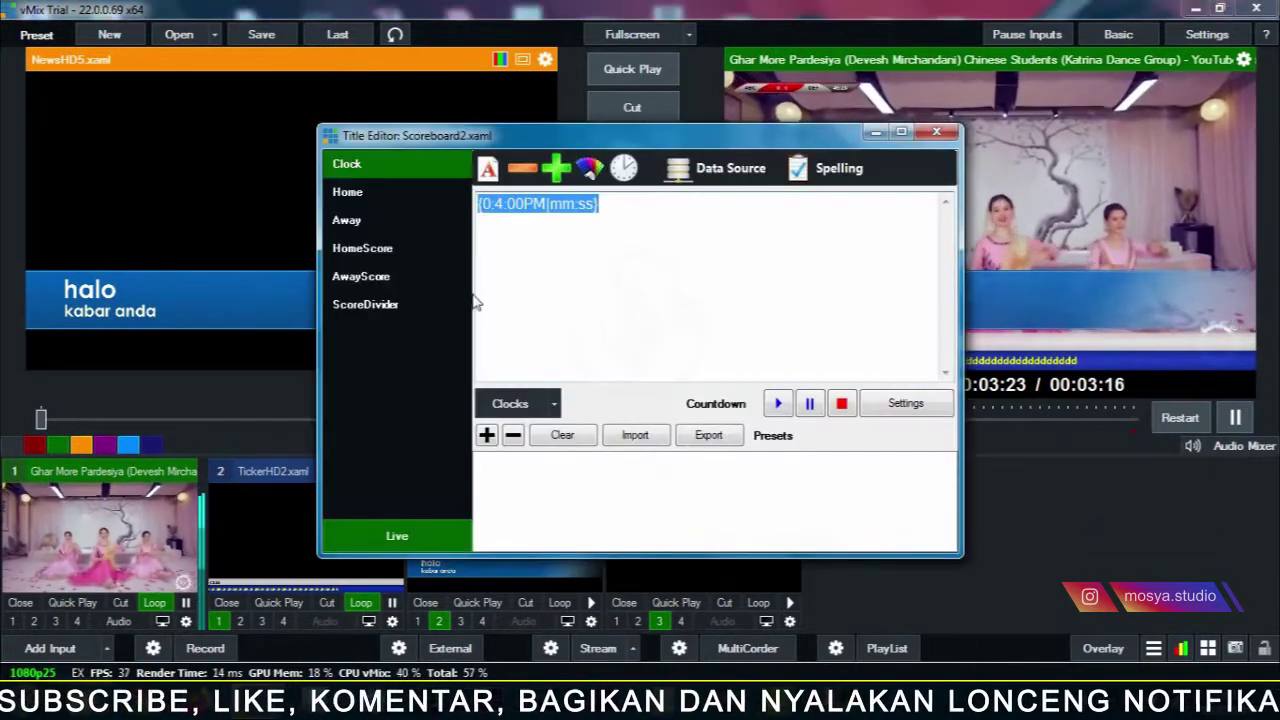
left_click(350, 192)
left_click(348, 220)
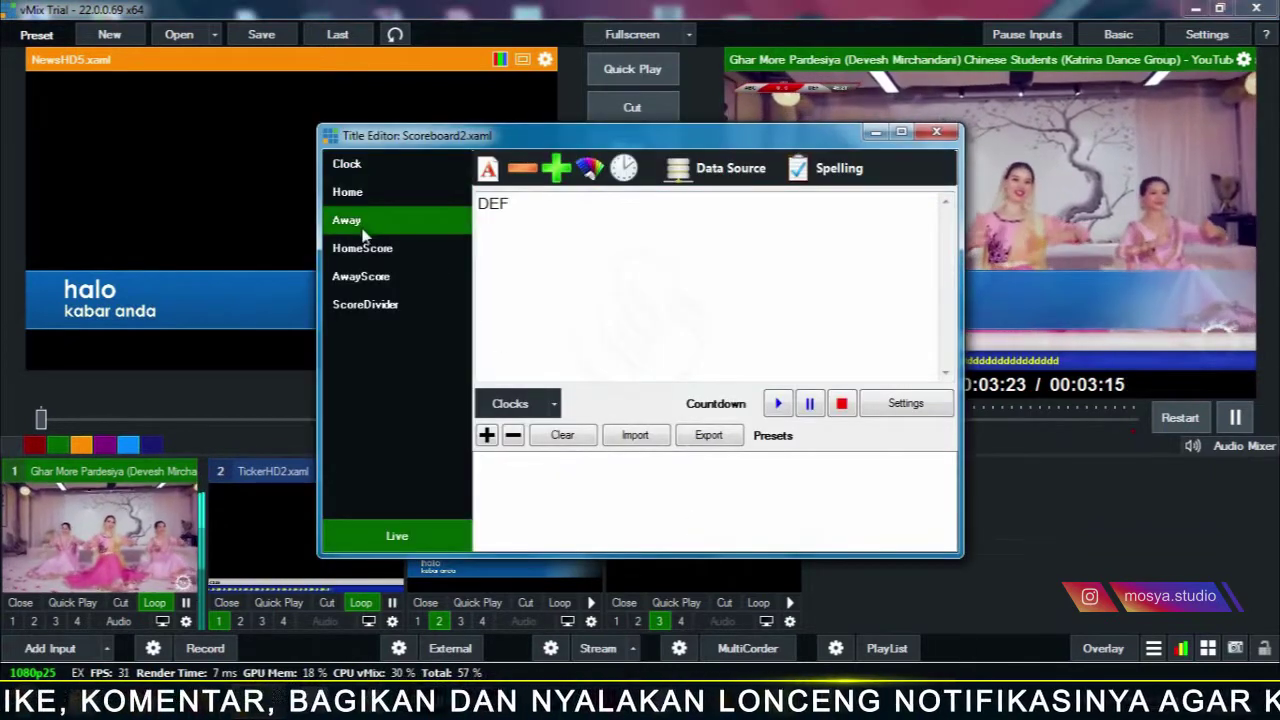
left_click(362, 247)
left_click(360, 278)
left_click(346, 220)
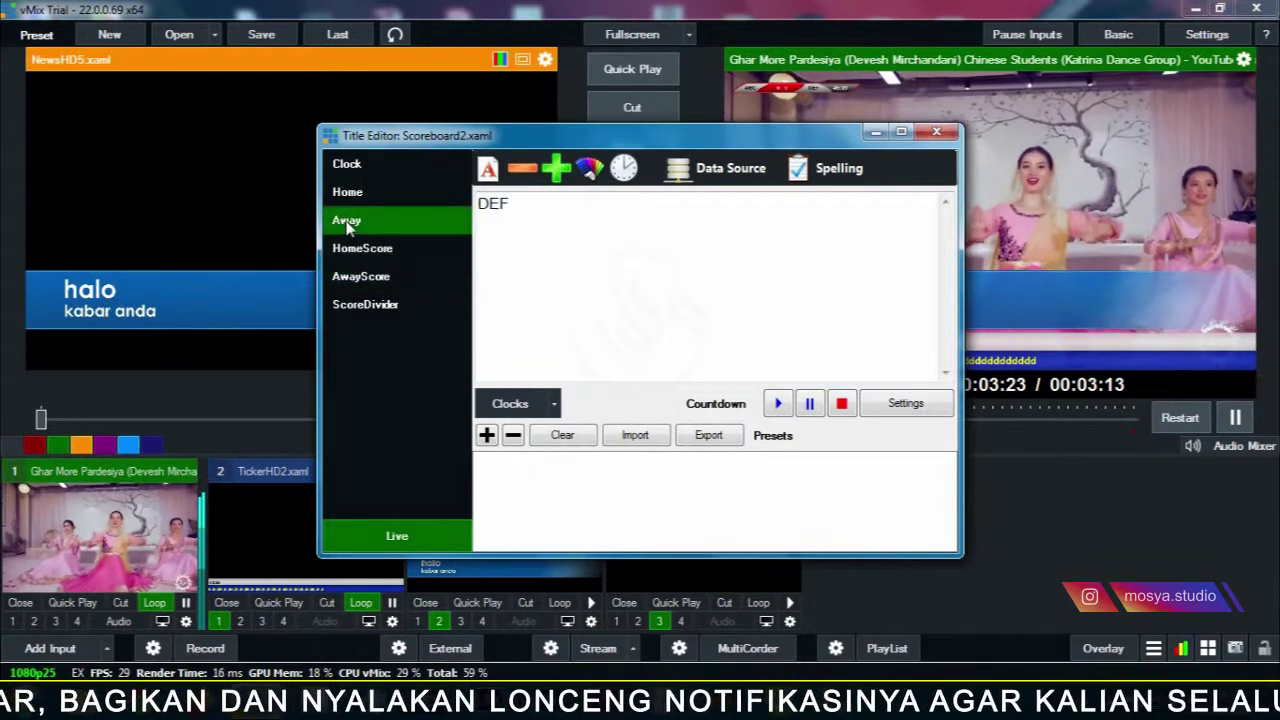
left_click(347, 192)
left_click(347, 166)
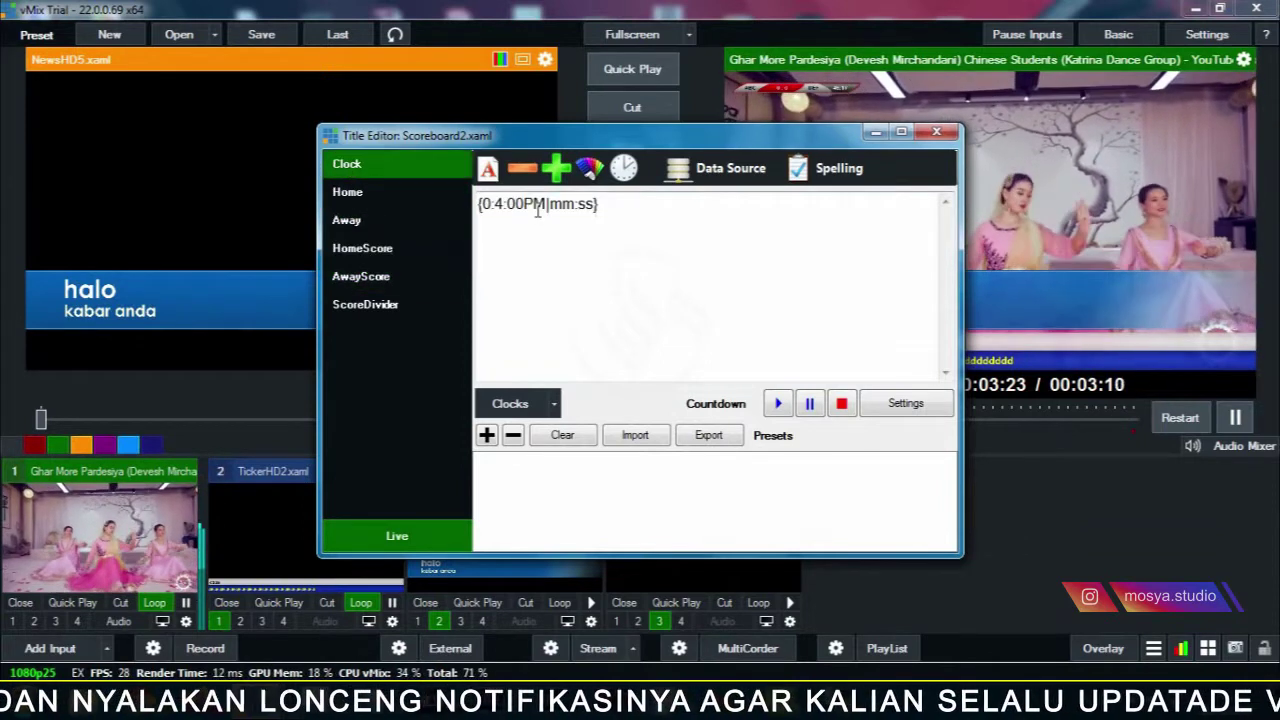
left_click(366, 250)
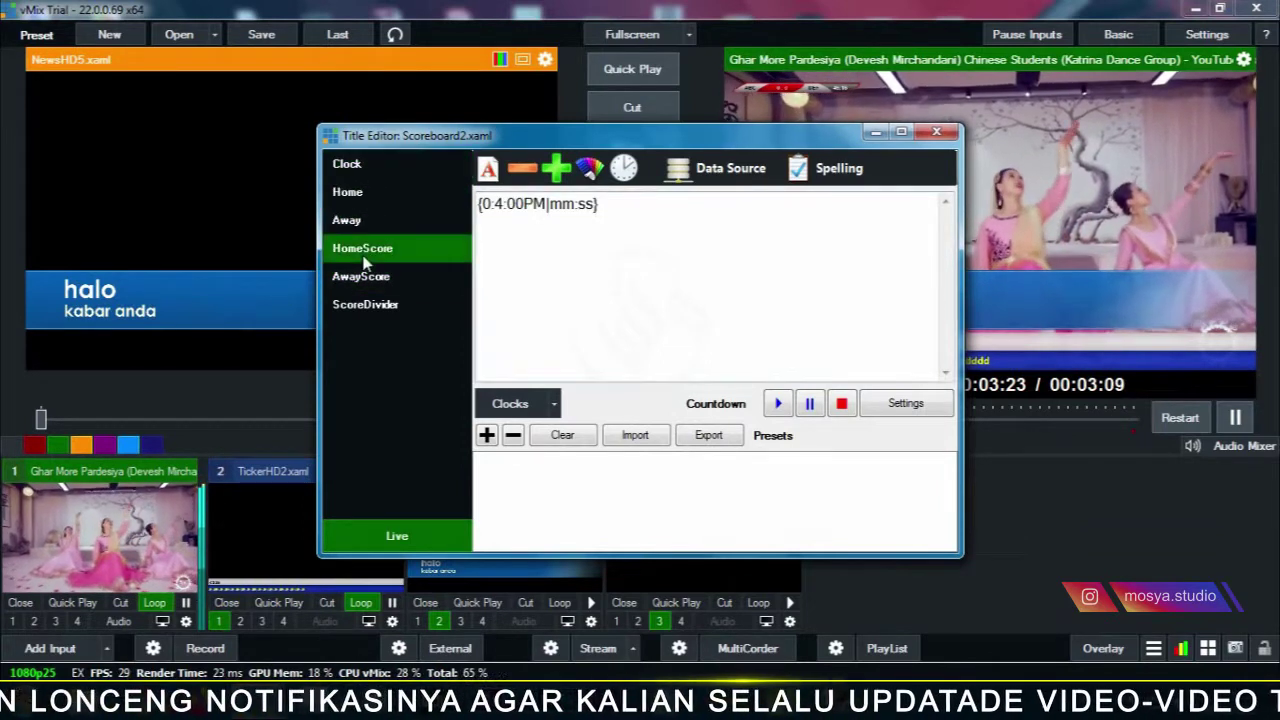
left_click(367, 278)
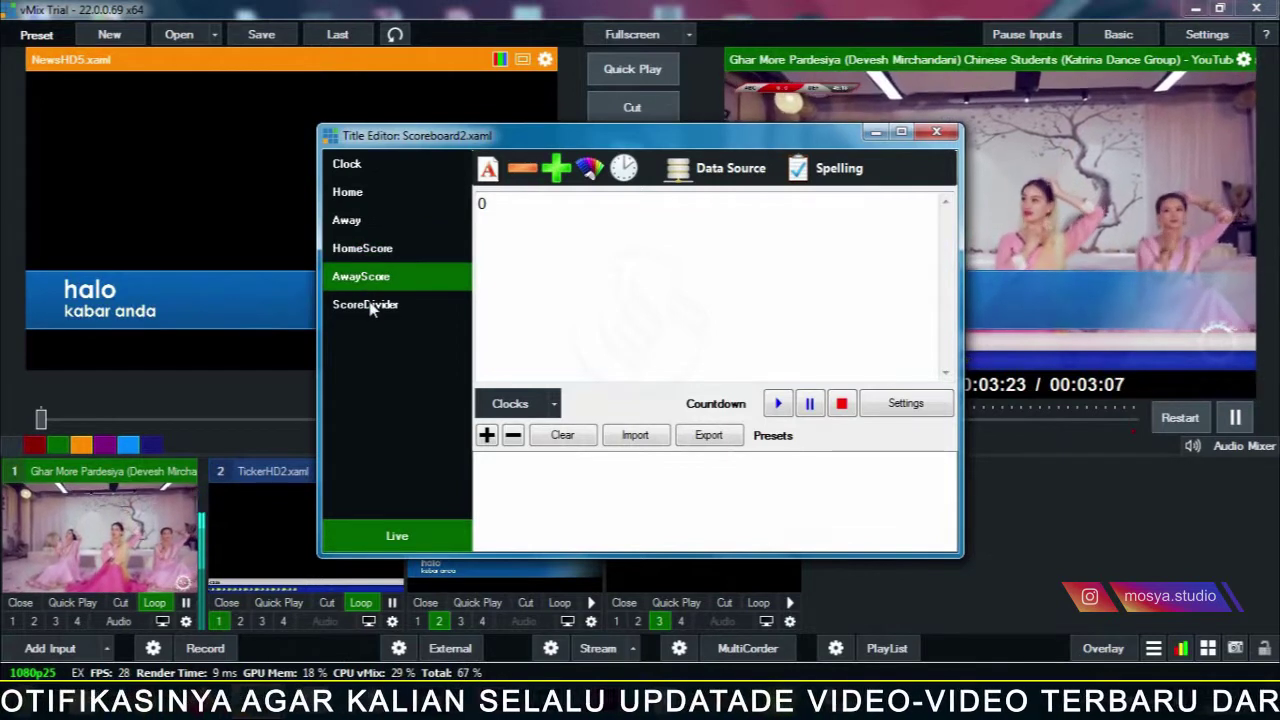
left_click(369, 305)
left_click(362, 248)
left_click(348, 220)
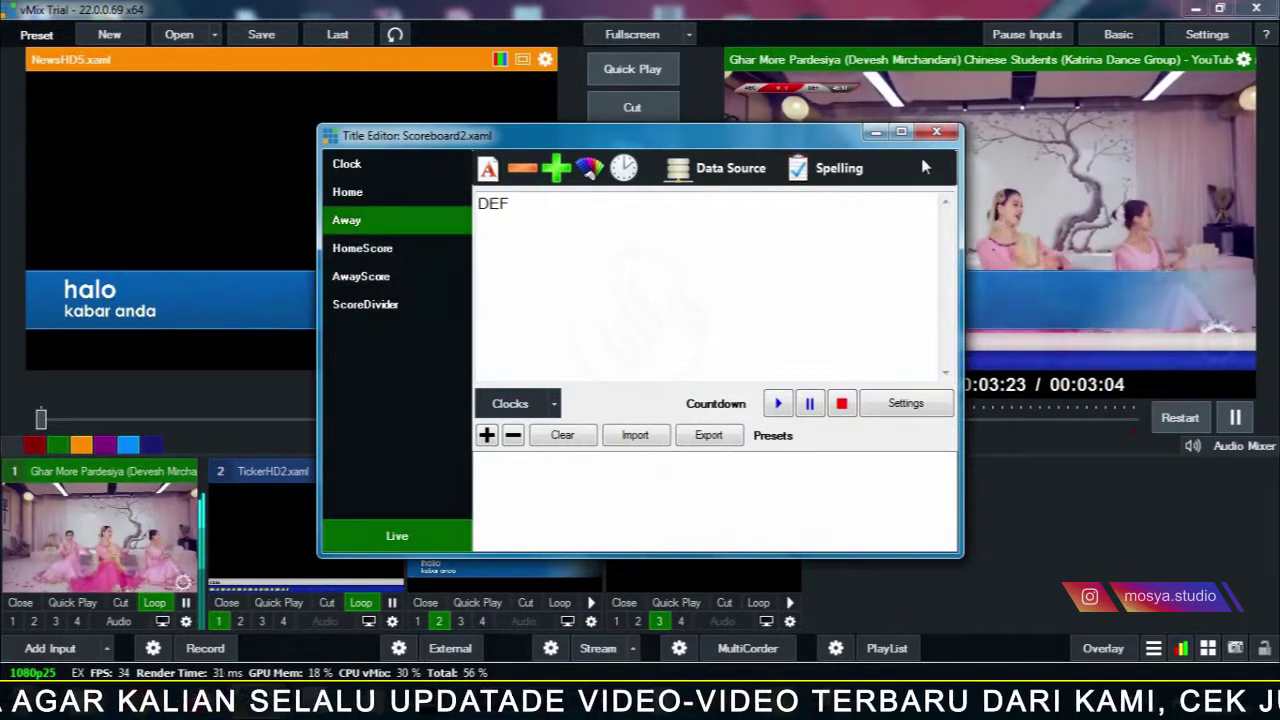
left_click(937, 133)
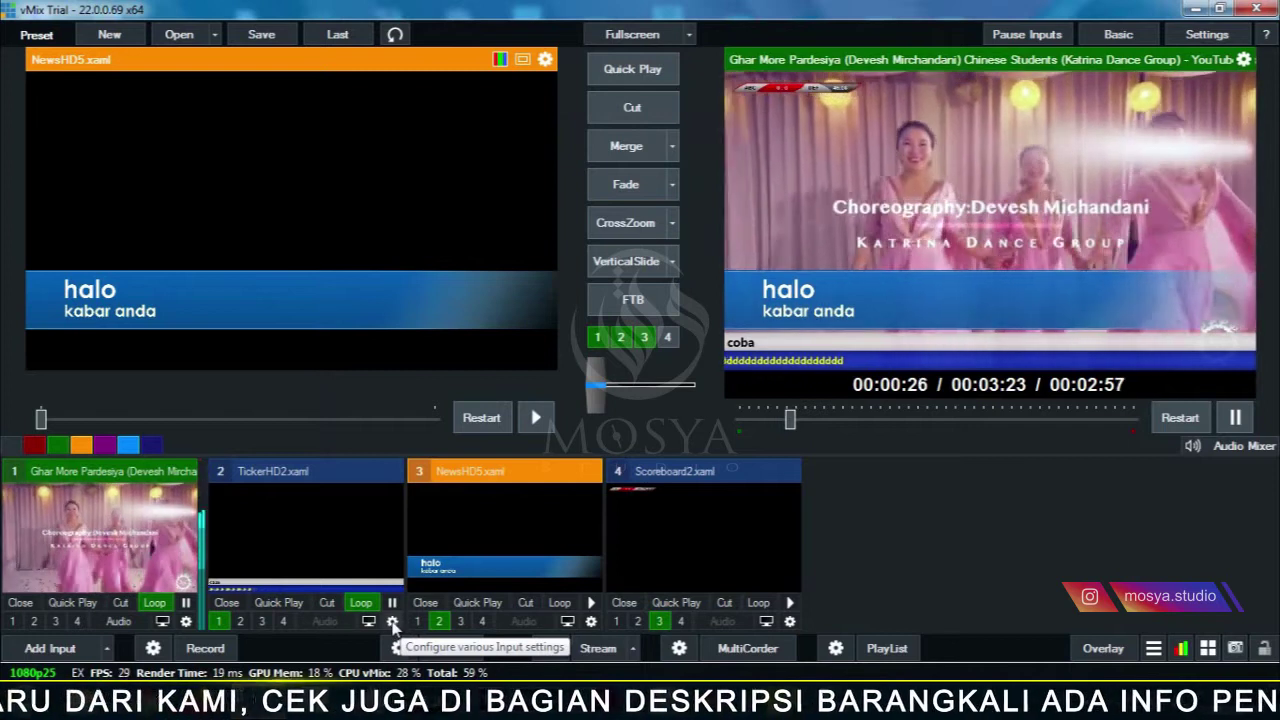
- Scale the Scoreboard2 input to a zoom of about 0.468 and reposition it at about Pan X -0.511, Pan Y 0.496
left_click(392, 622)
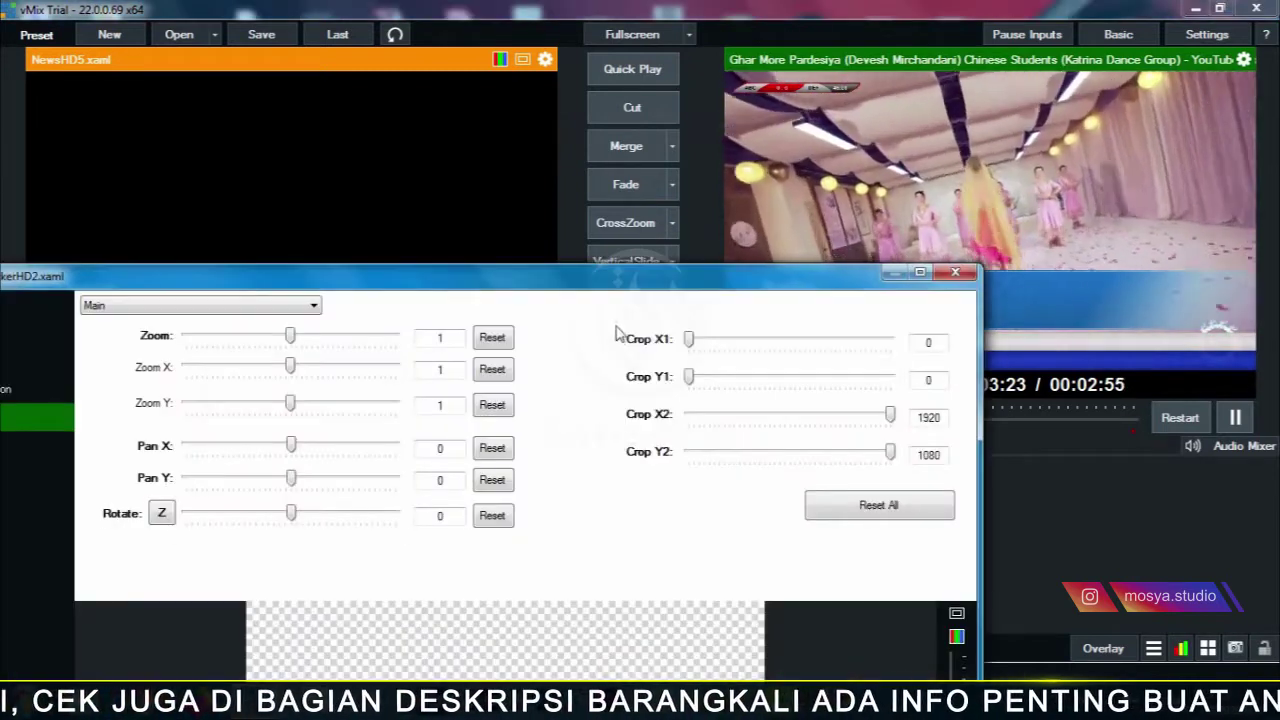
left_click(955, 272)
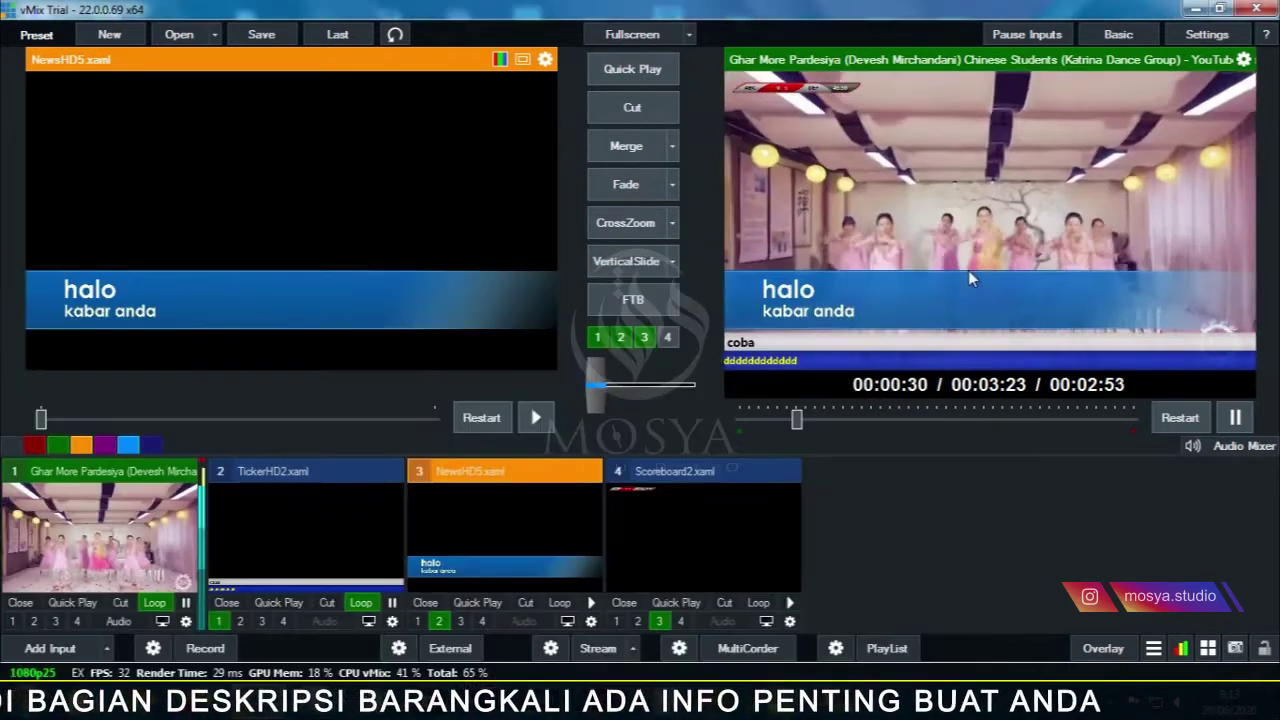
left_click(789, 621)
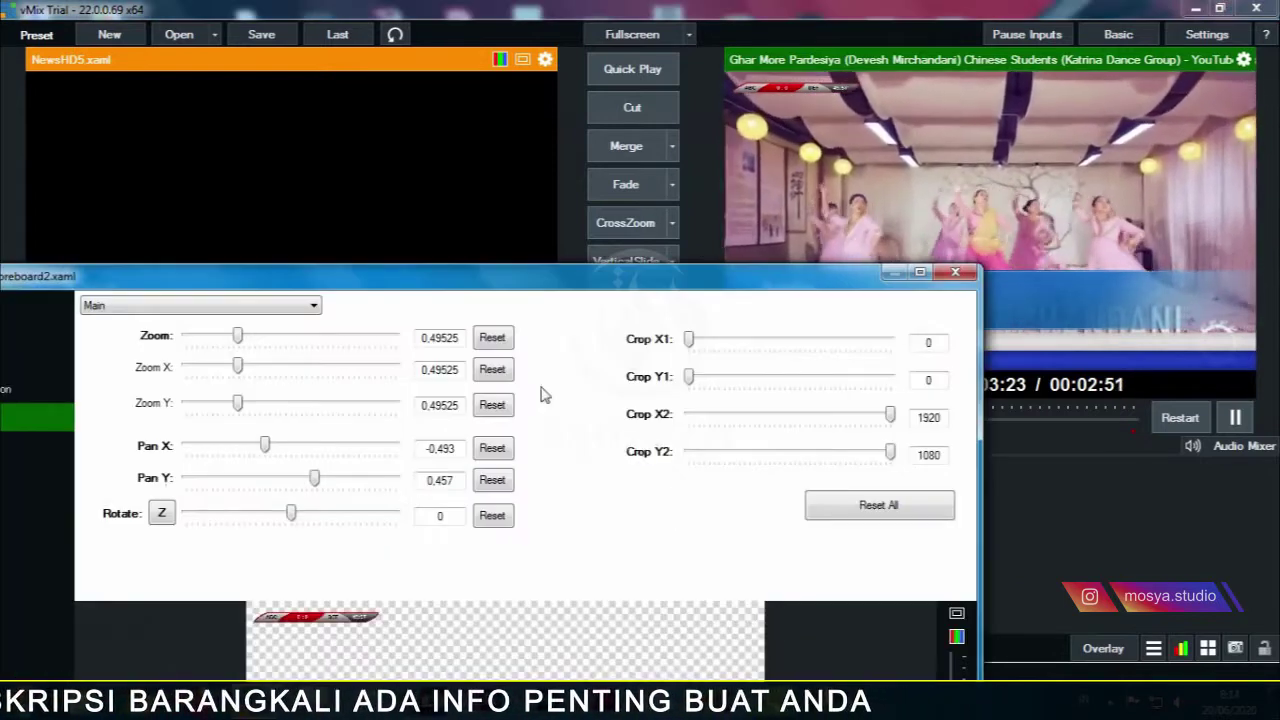
left_click_drag(519, 307, 815, 414)
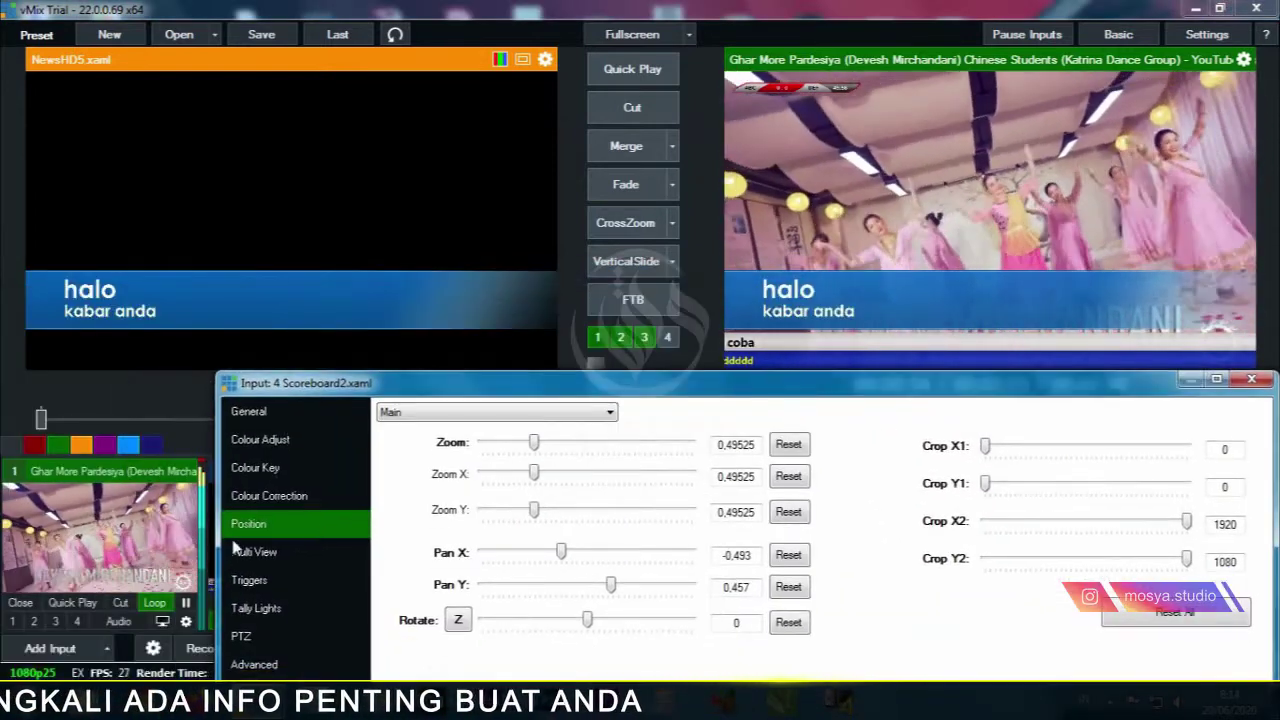
left_click_drag(775, 392, 570, 246)
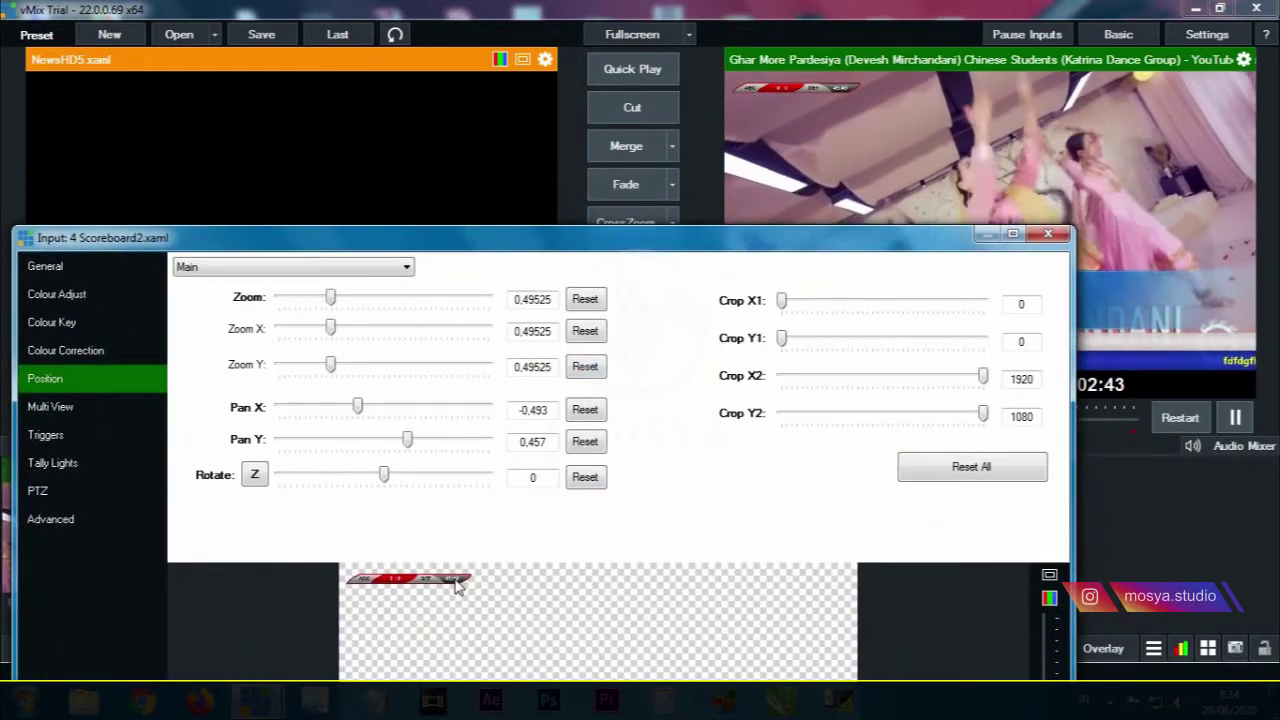
scroll(505, 592, "up", 2)
scroll(480, 585, "down", 3)
left_click_drag(396, 585, 603, 606)
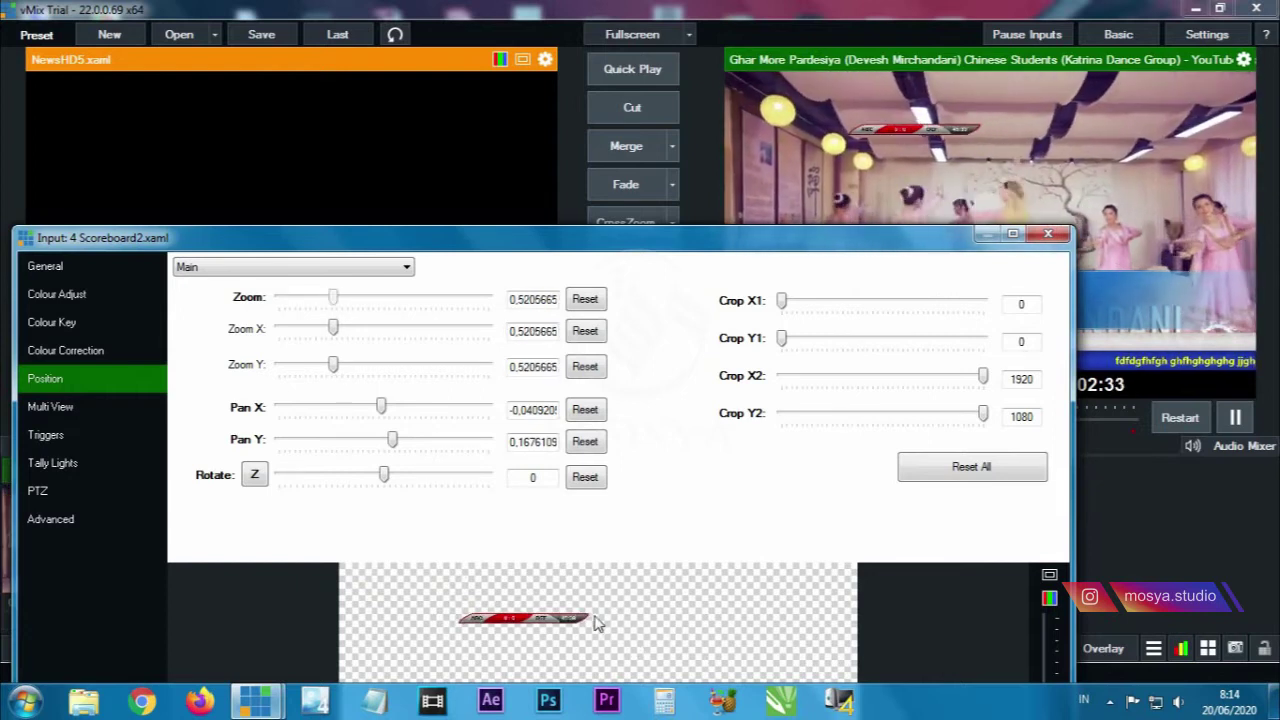
scroll(633, 597, "down", 2)
scroll(580, 611, "up", 2)
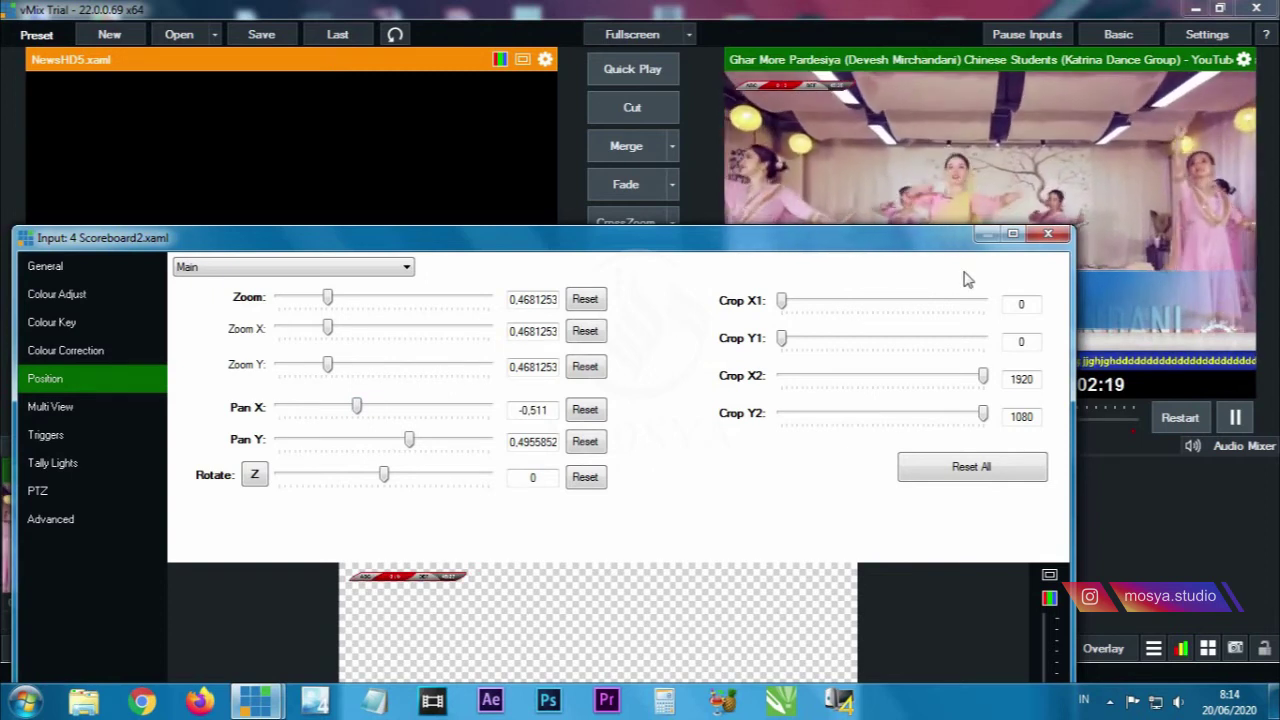
left_click(1049, 237)
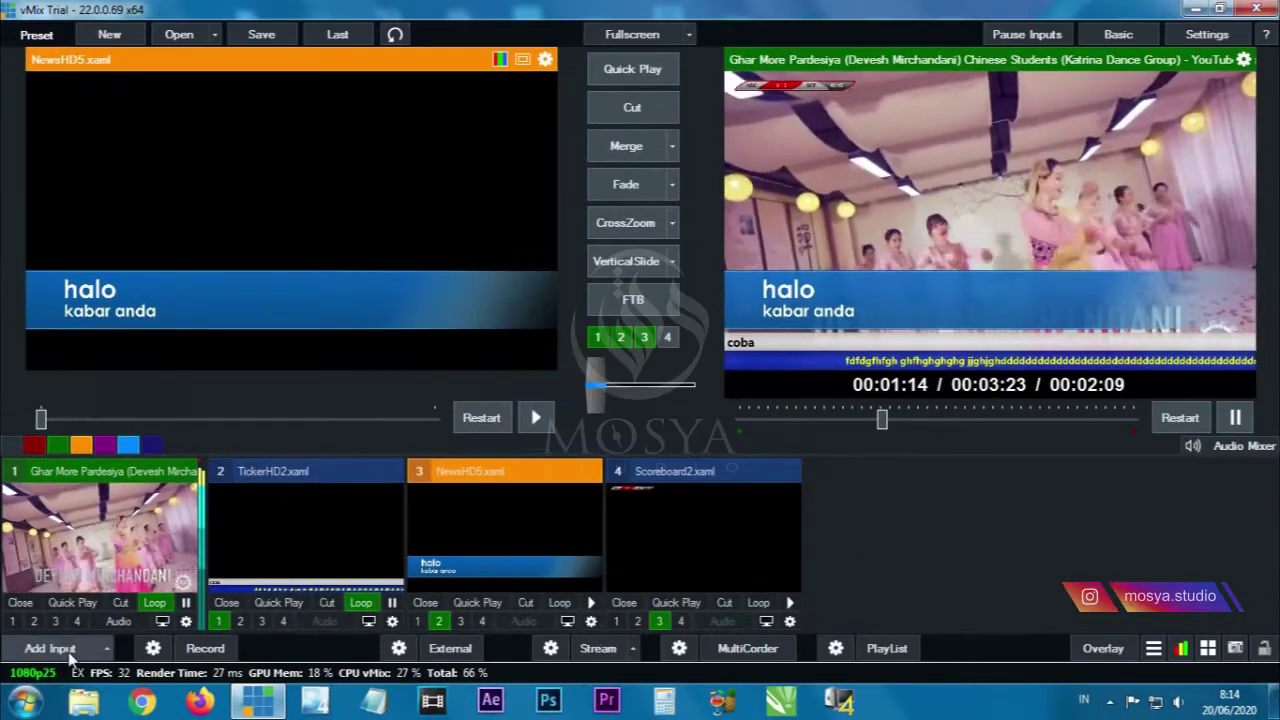
- Start a new Title/XAML input and browse drive G: to the Microsoft Expression Blend Animasi > FIX > Umum > Ecer folder
left_click(76, 643)
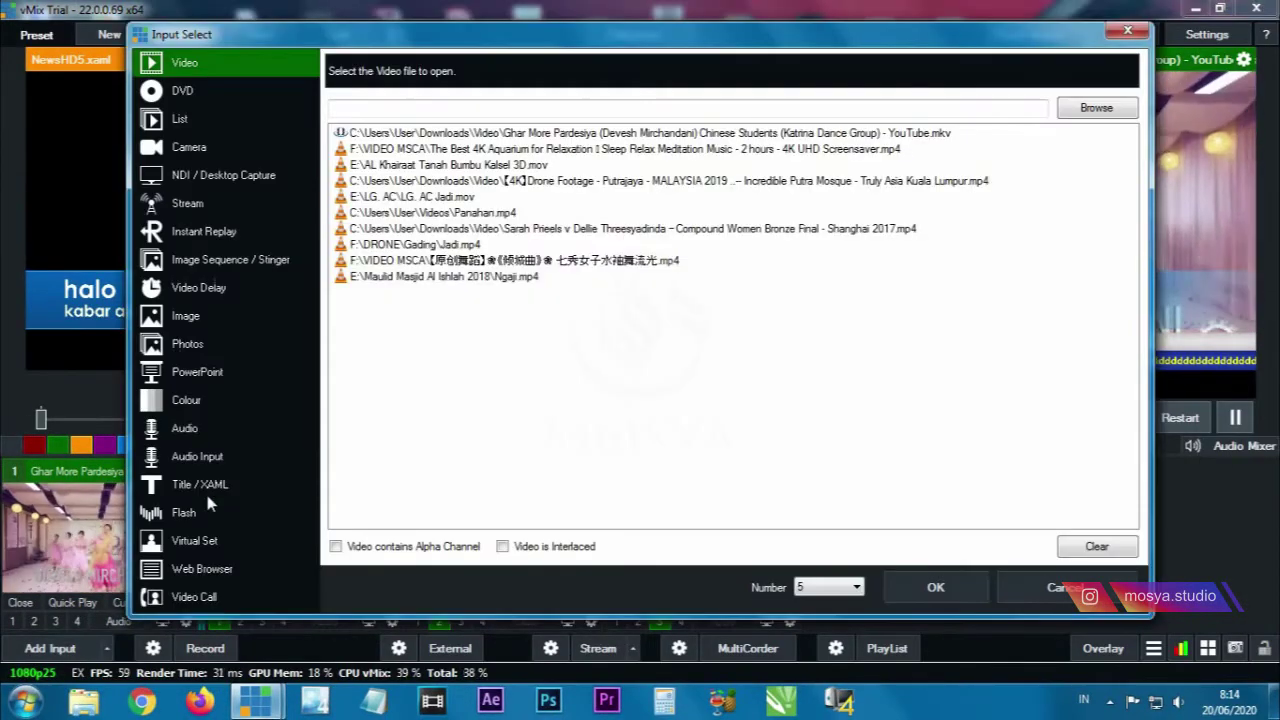
left_click(205, 486)
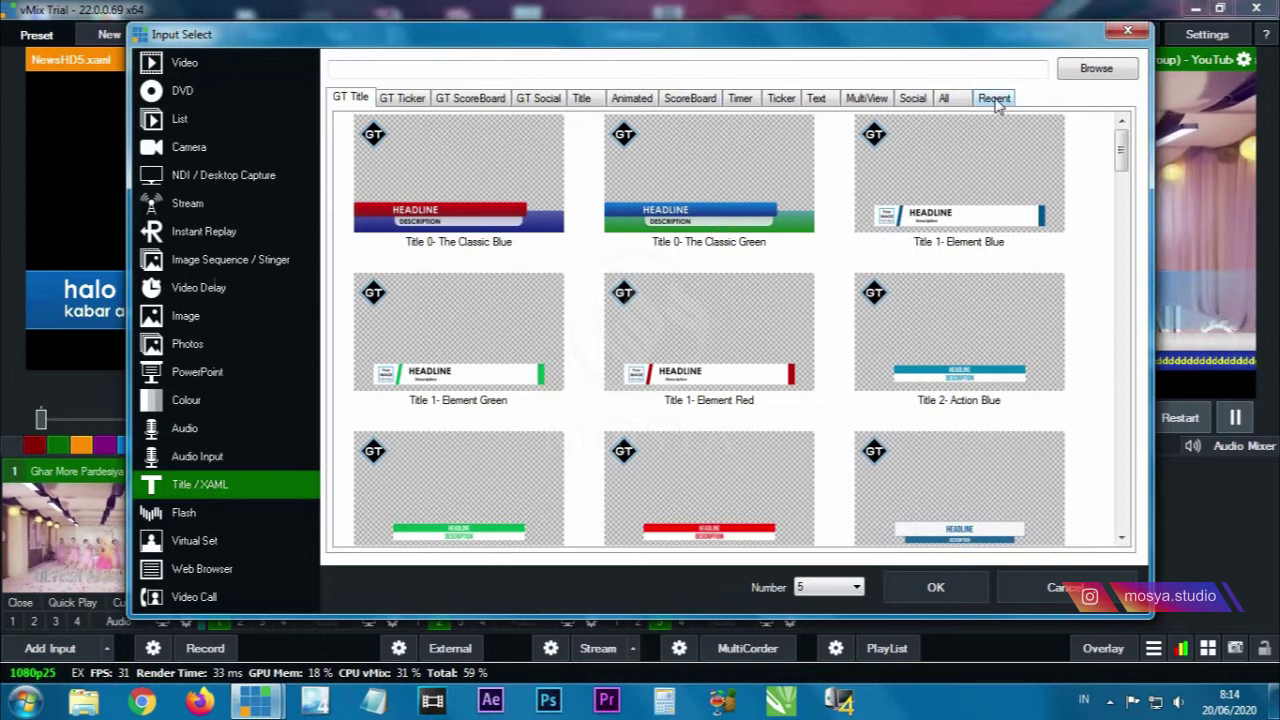
left_click(1096, 72)
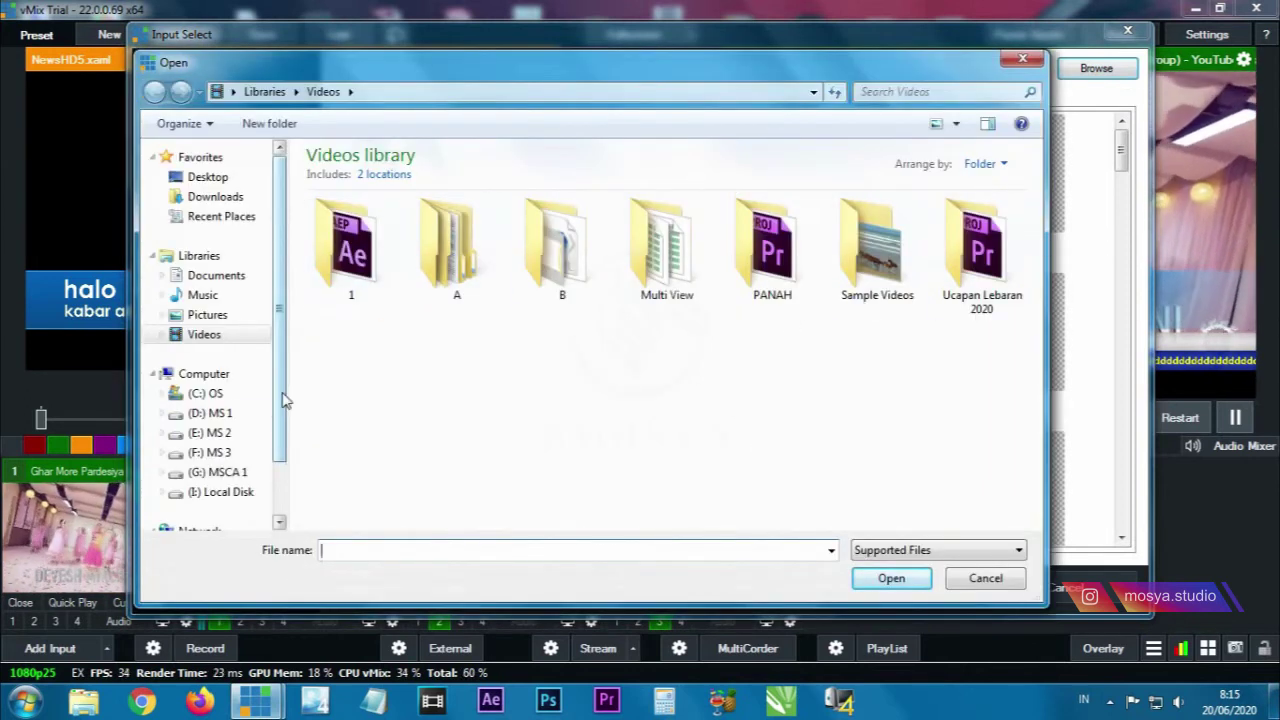
left_click_drag(283, 400, 283, 468)
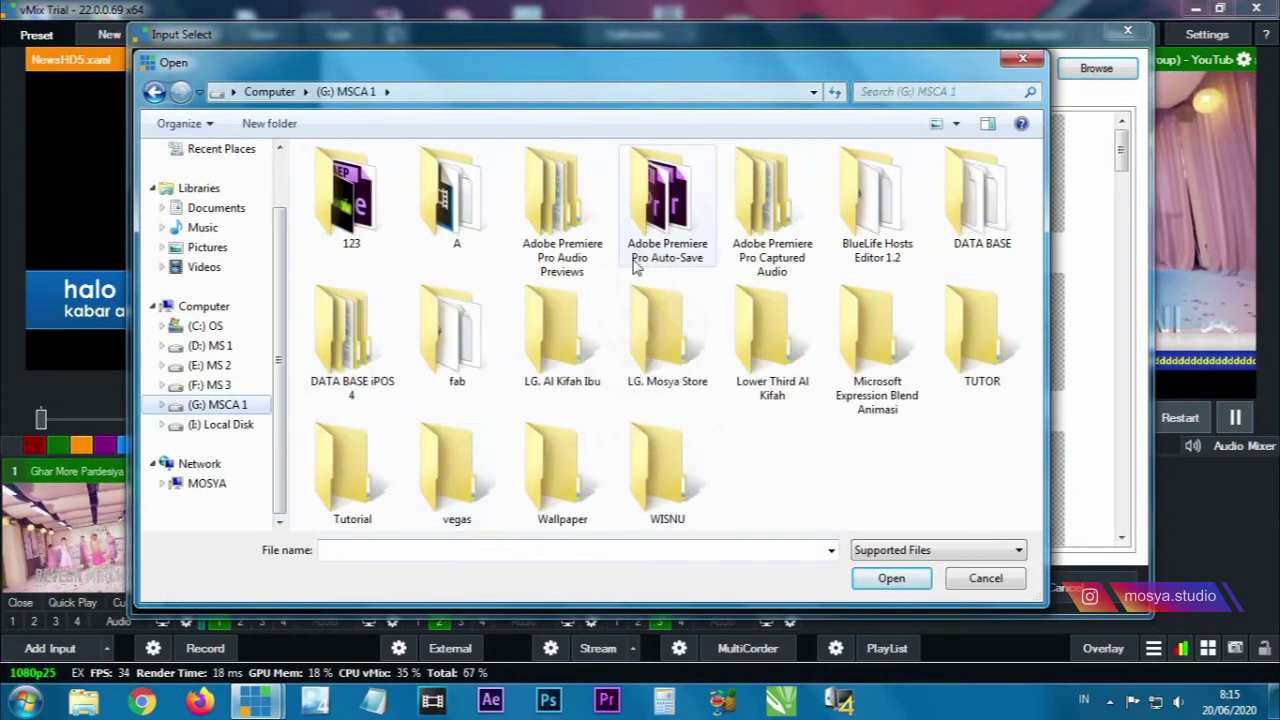
double_click(872, 340)
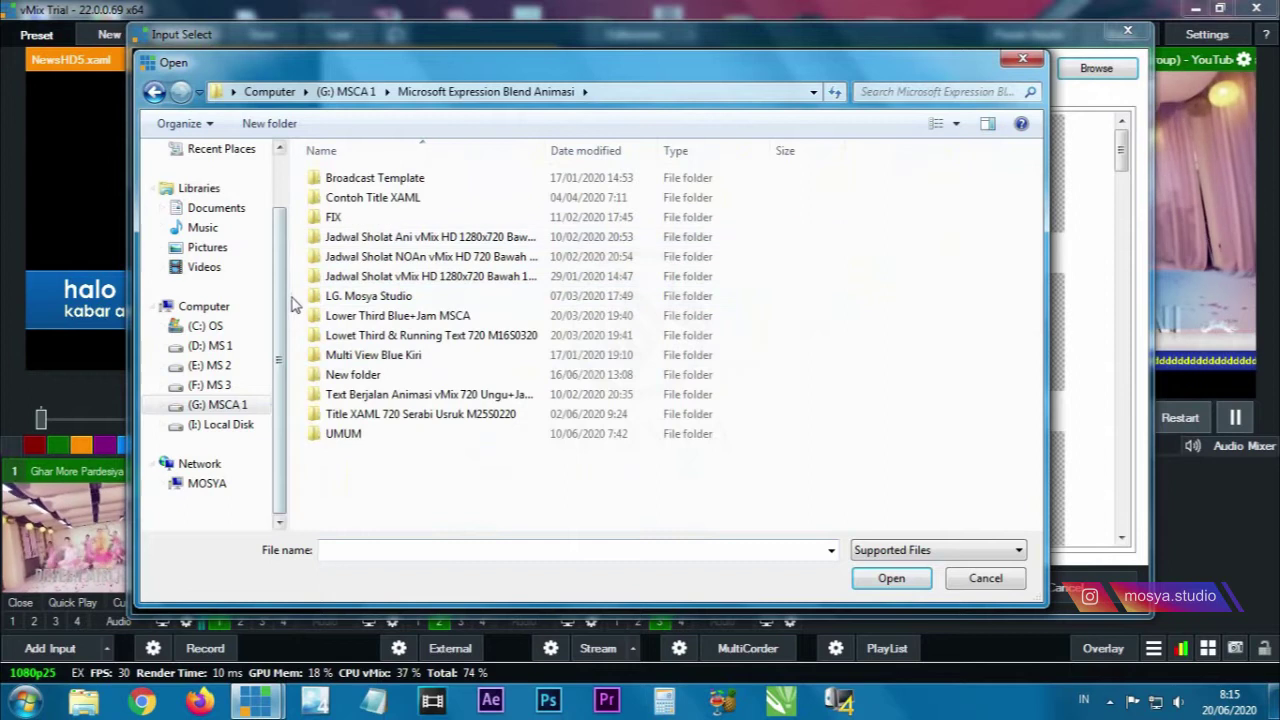
double_click(335, 217)
double_click(343, 198)
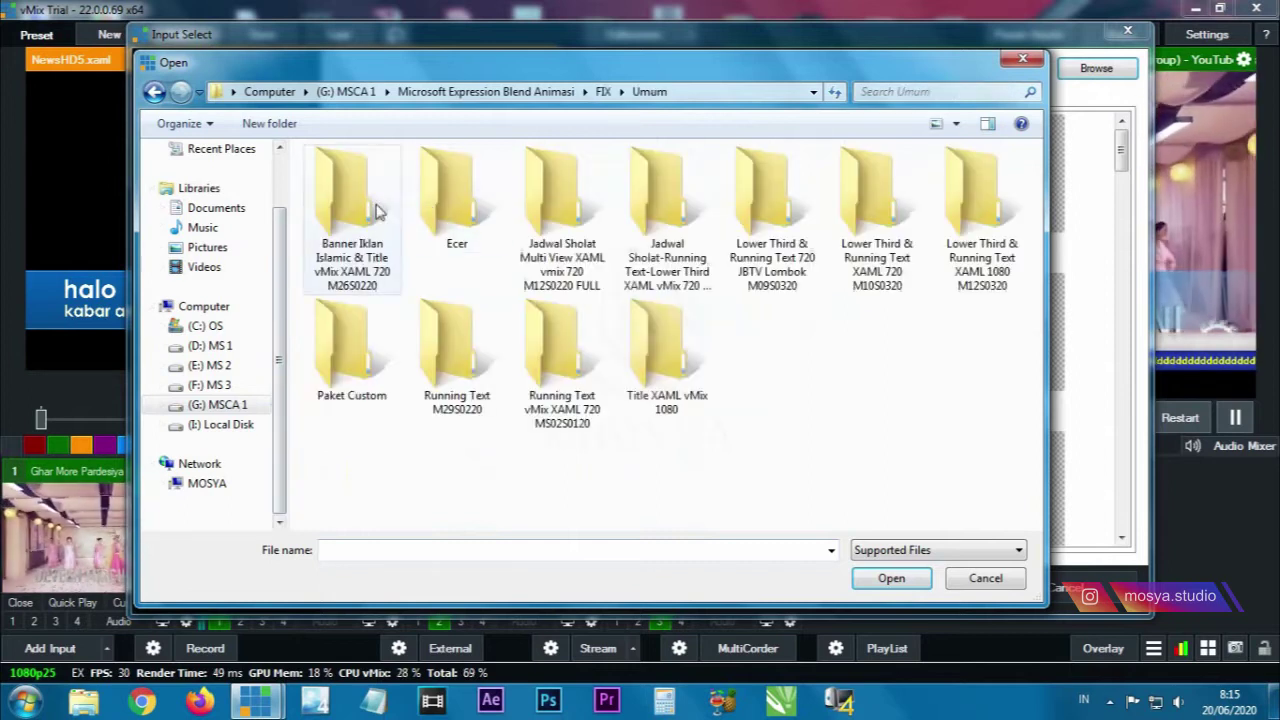
double_click(451, 238)
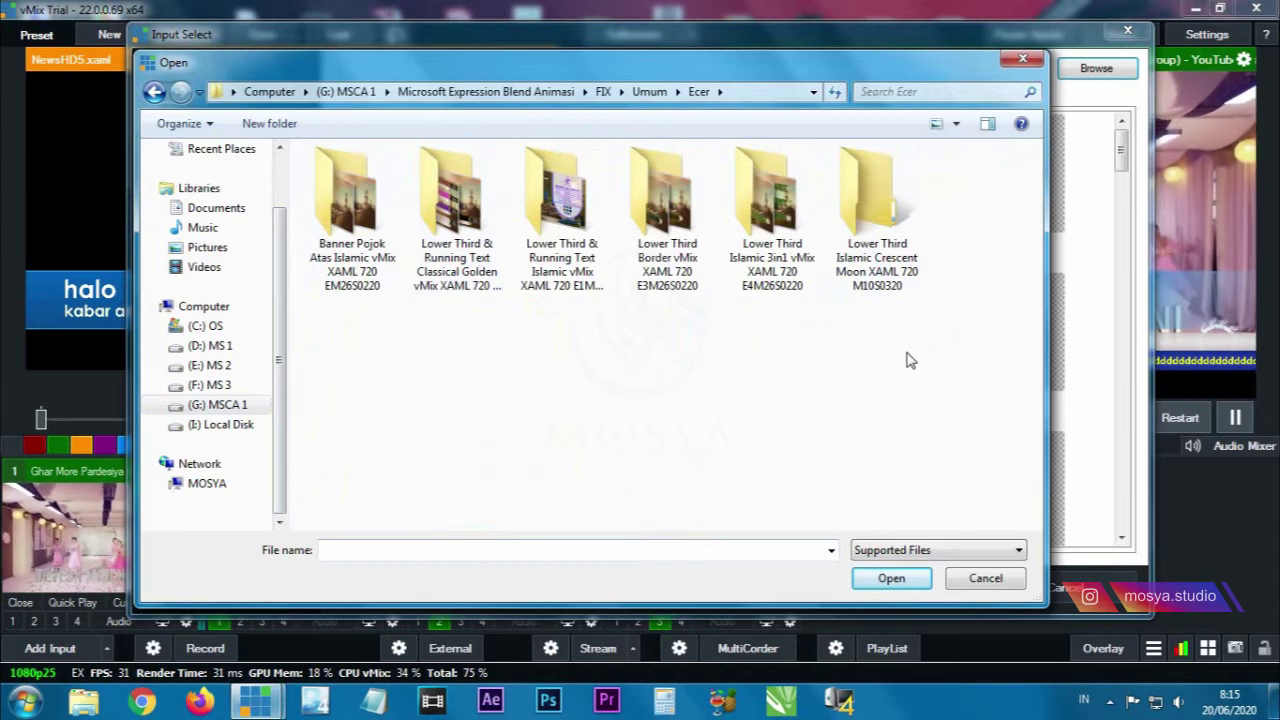
- Load the Lower Third Classical Golden vMix XAML 720 E2M26S0220 file from the Lower Third & Running Text Classical Golden folder
double_click(455, 215)
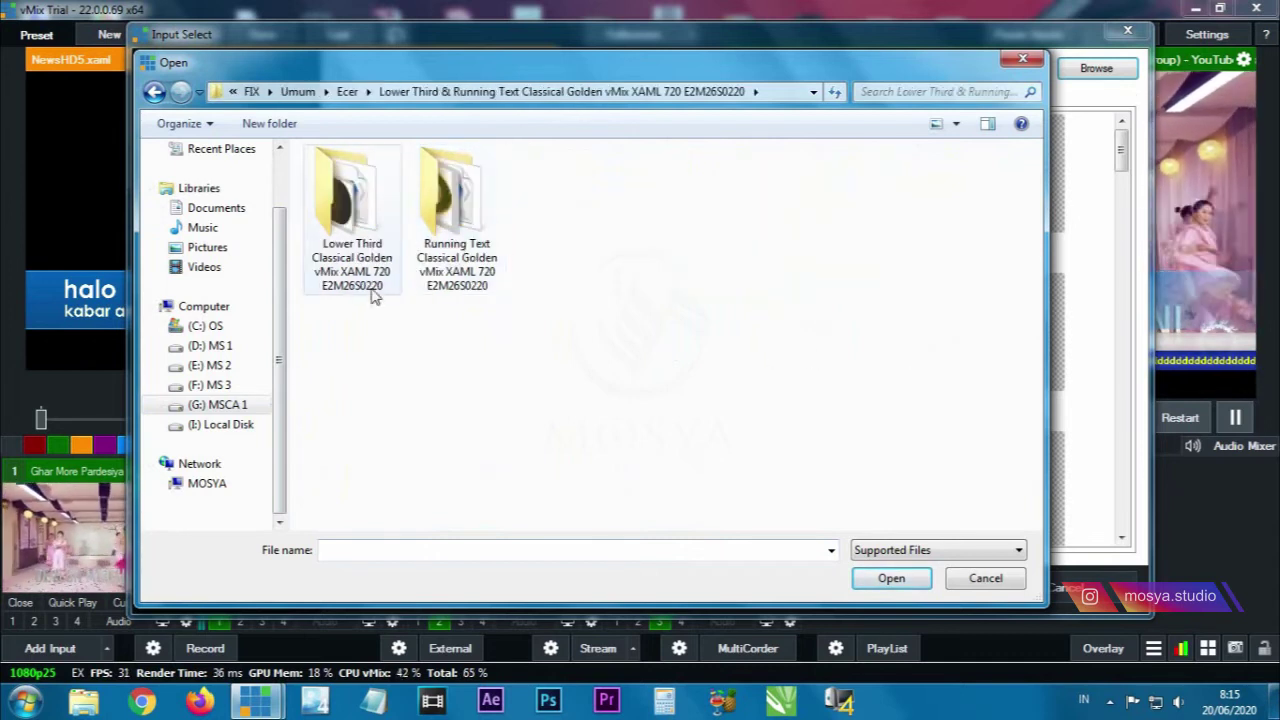
left_click(362, 248)
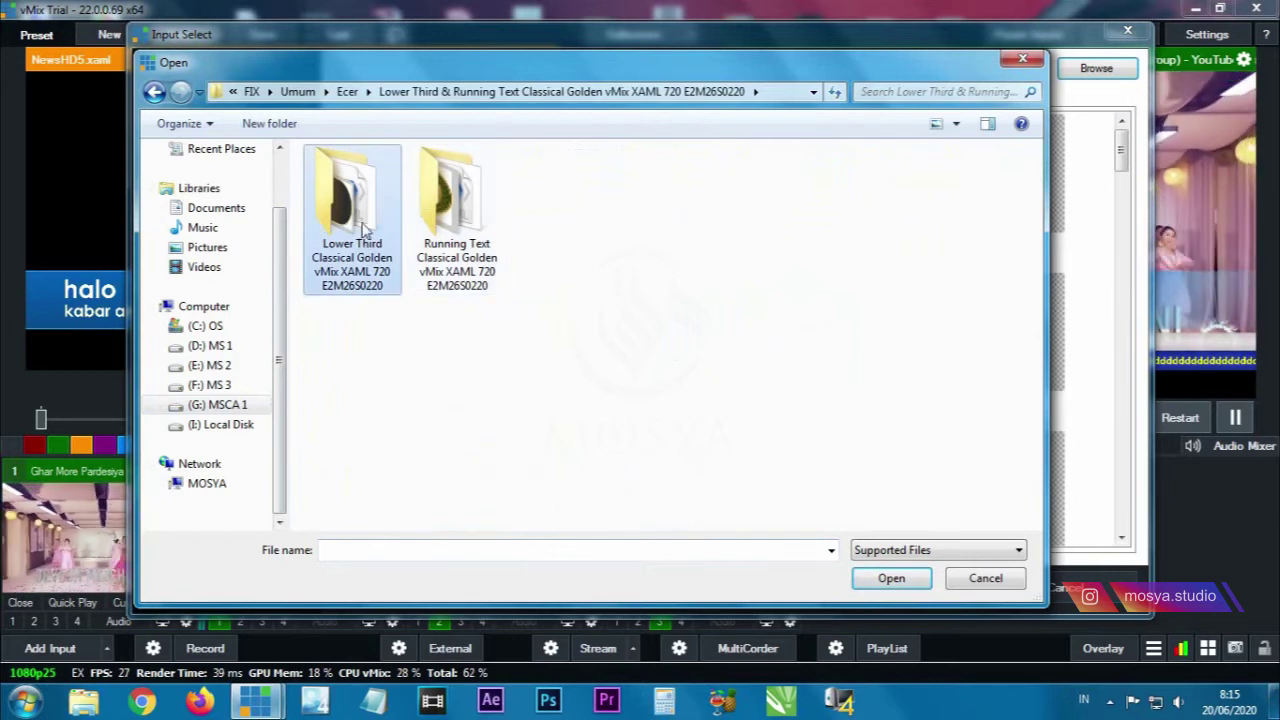
double_click(365, 229)
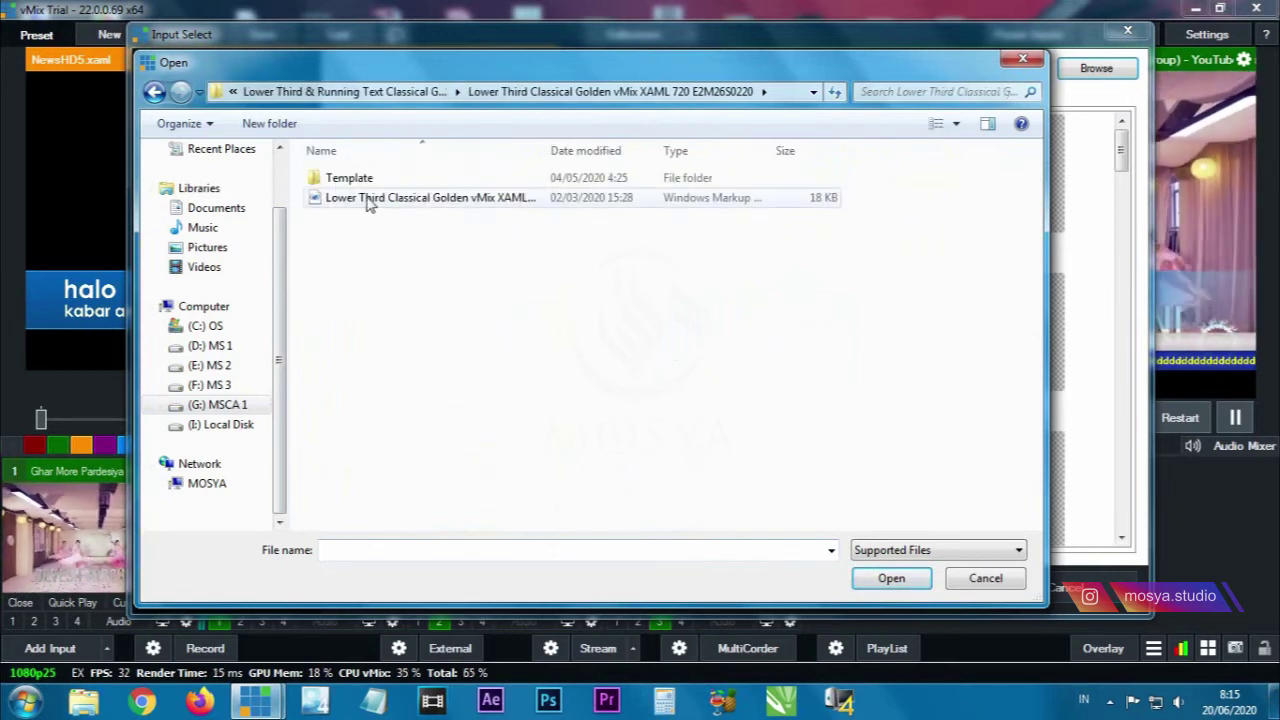
left_click(443, 199)
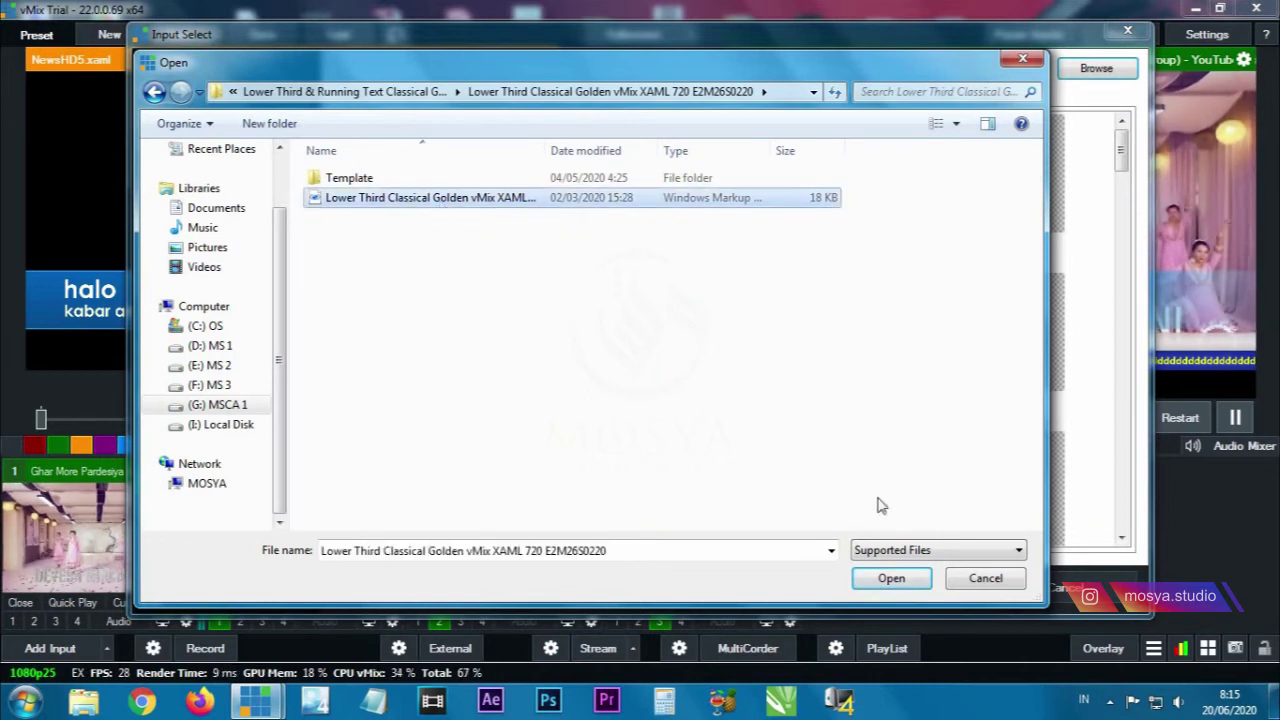
left_click(898, 582)
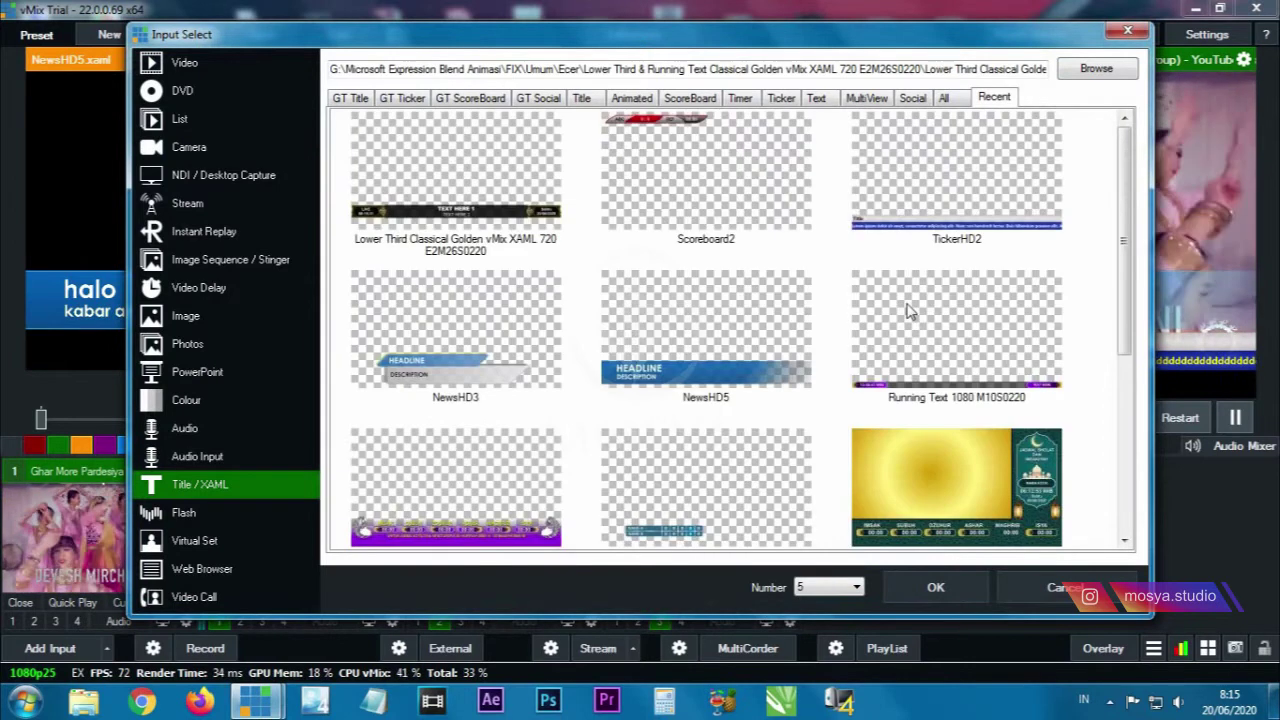
- Select the Lower Third Classical Golden title among the recent titles and add it as input 5
left_click(459, 207)
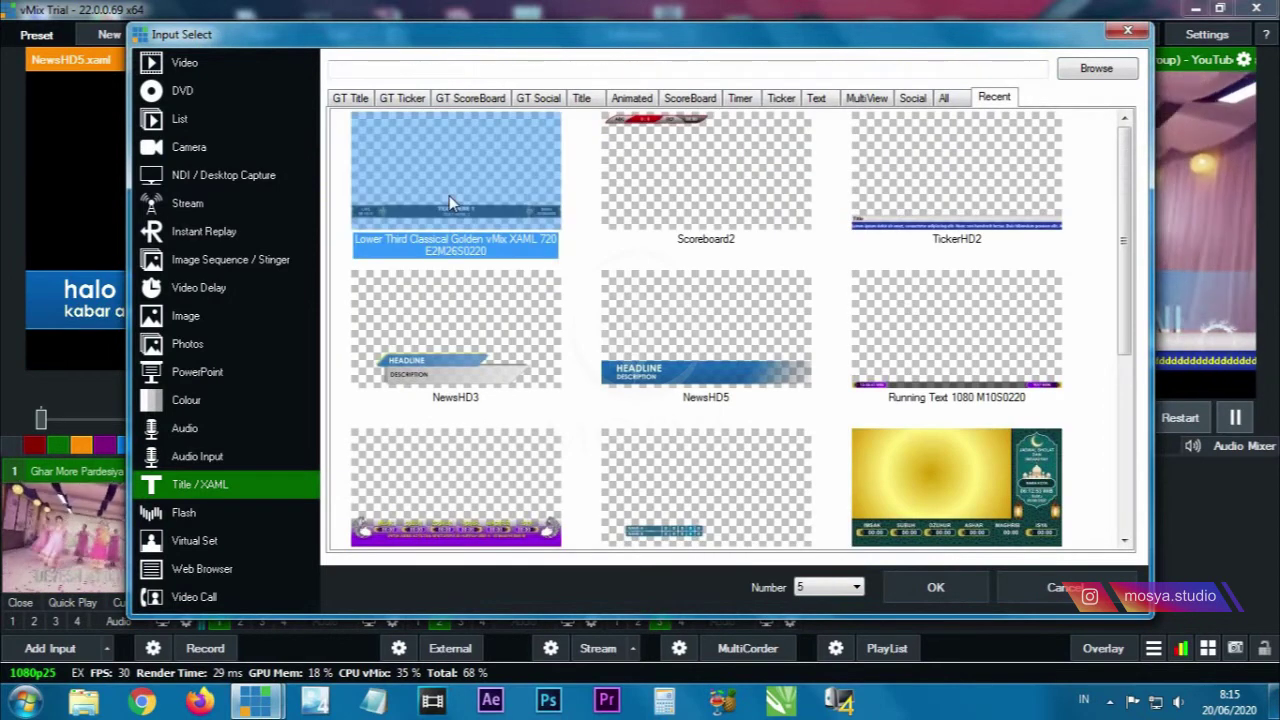
left_click(480, 270)
left_click(474, 212)
left_click(491, 302)
left_click(457, 200)
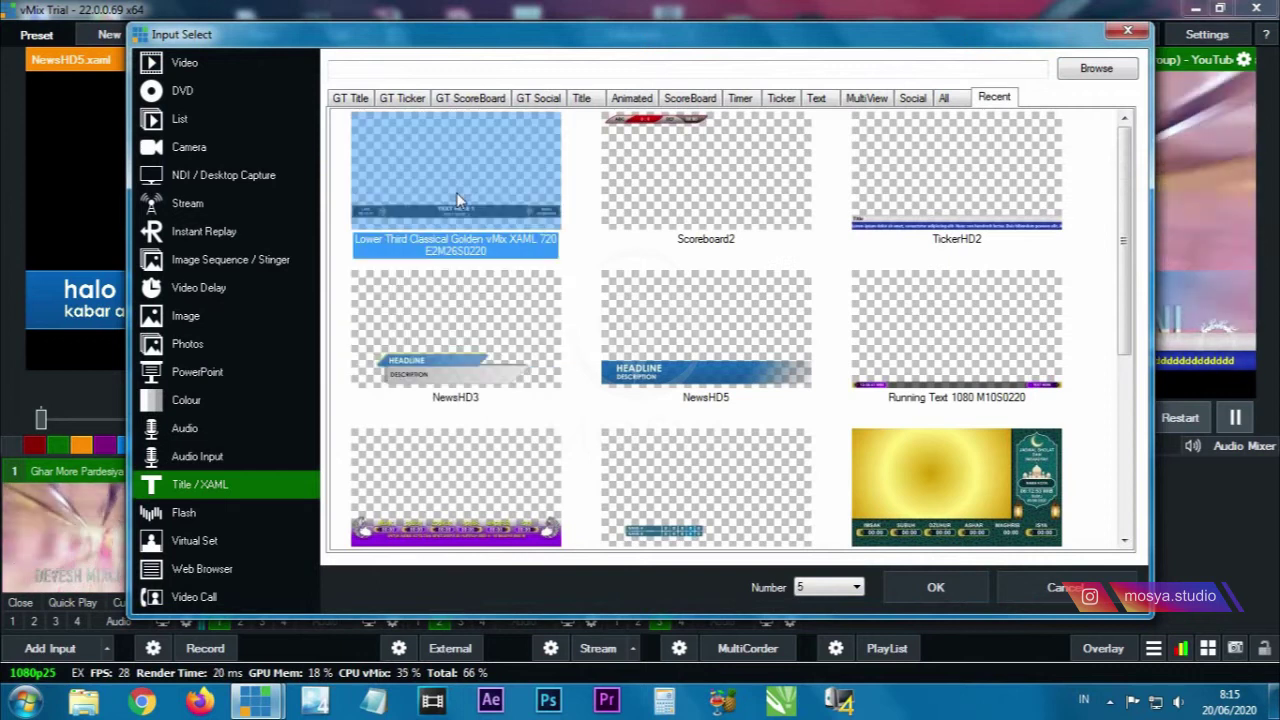
left_click(935, 587)
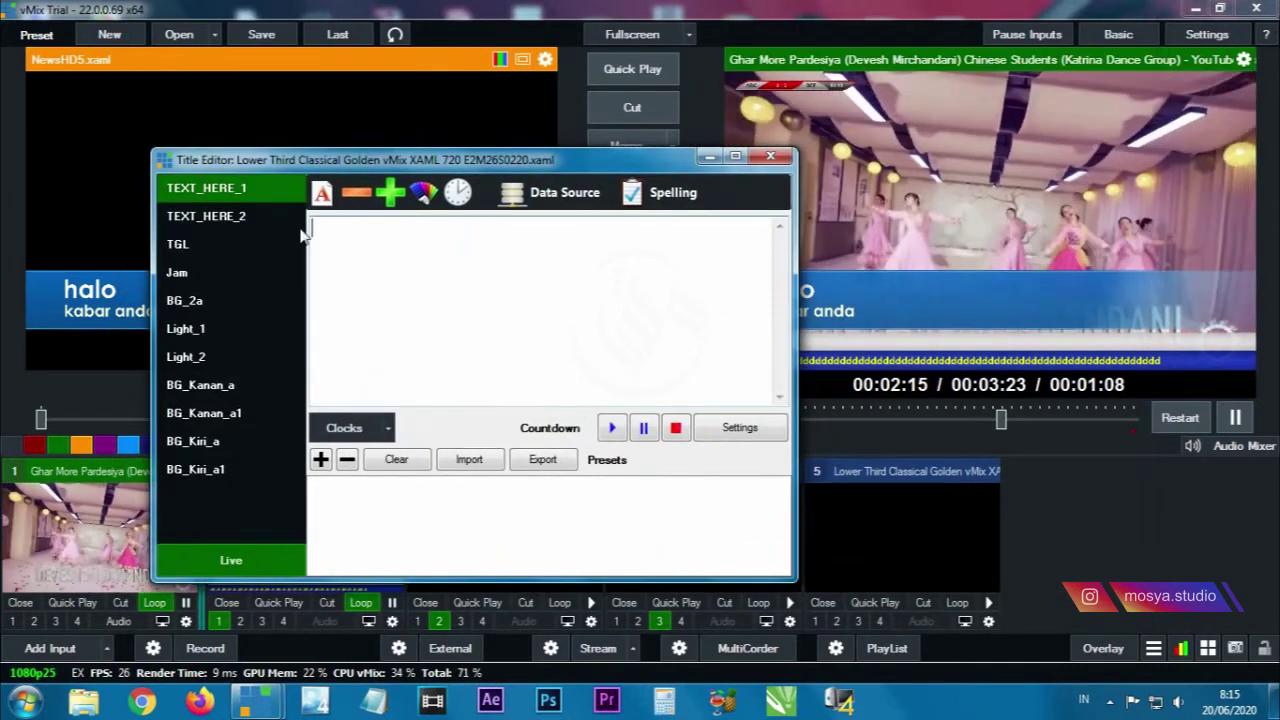
- Look through the text and background fields from TEXT_HERE_1 to BG_Kanan_a in the Lower Third's title editor, and close the editor
left_click(200, 216)
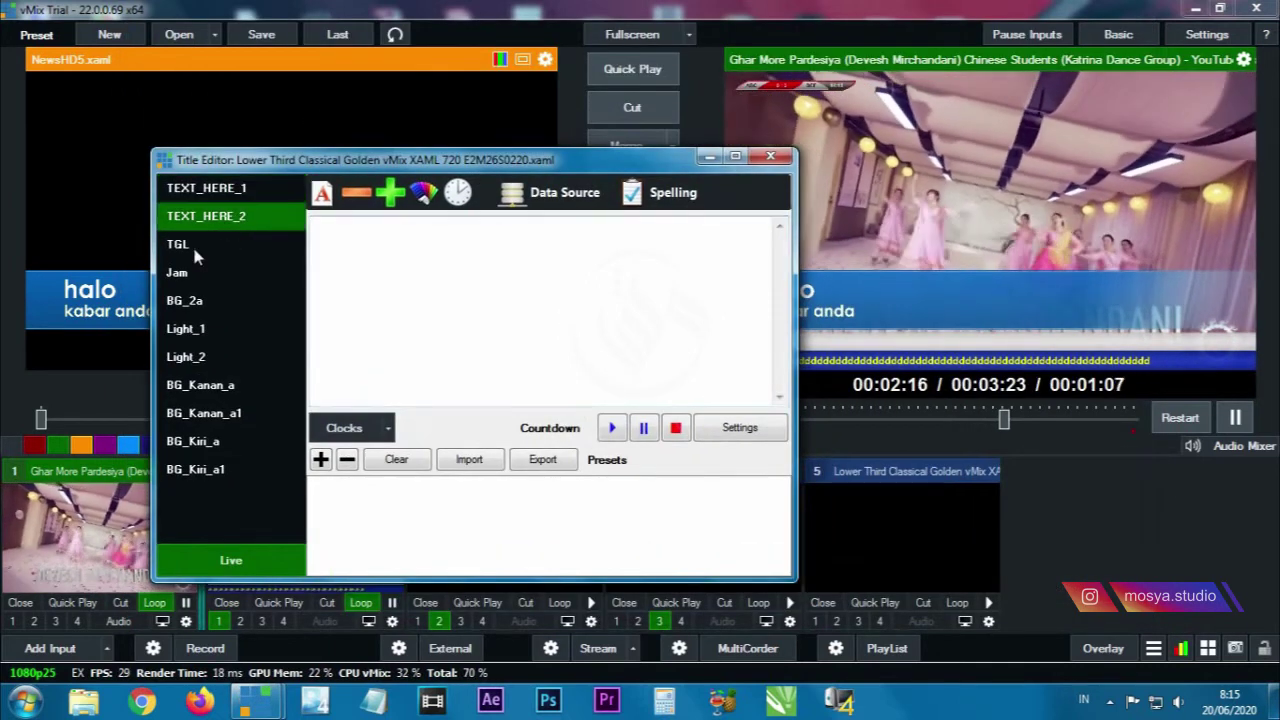
key("Down")
key("Down")
key("Down")
key("Down")
key("Down")
key("Down")
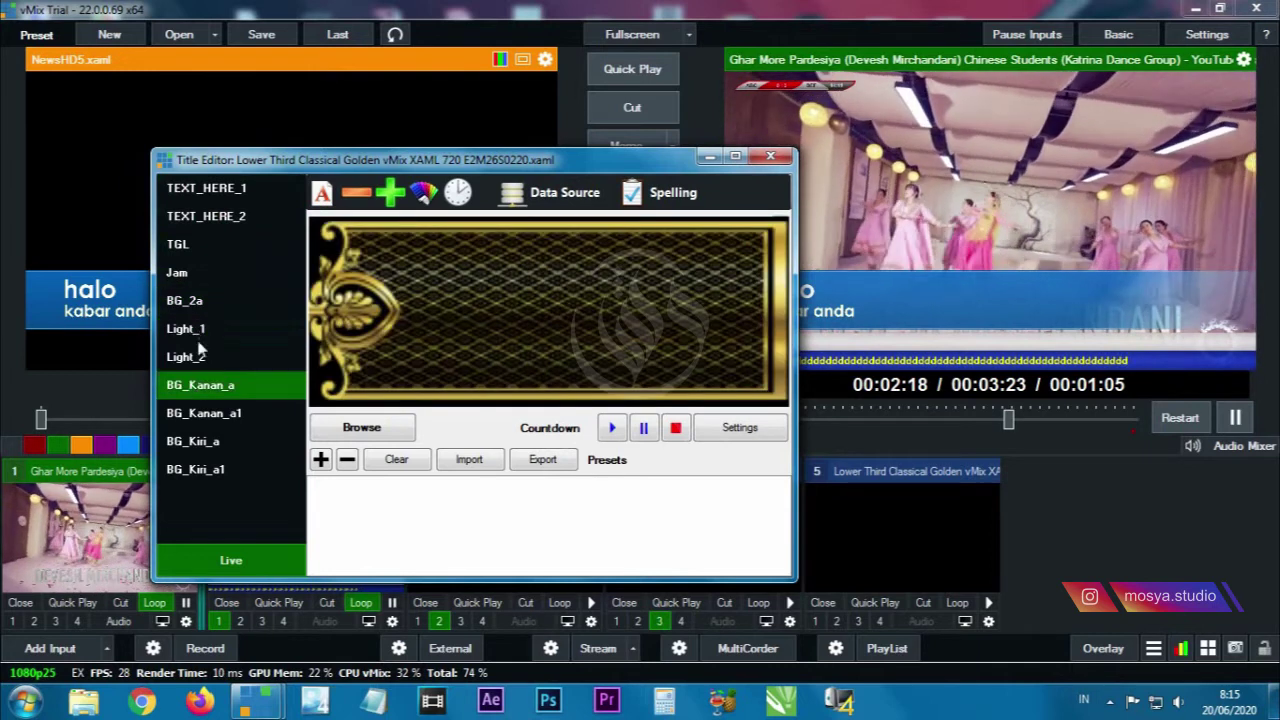
key("Up")
key("Up")
key("Up")
key("Up")
key("Up")
key("Up")
key("Up")
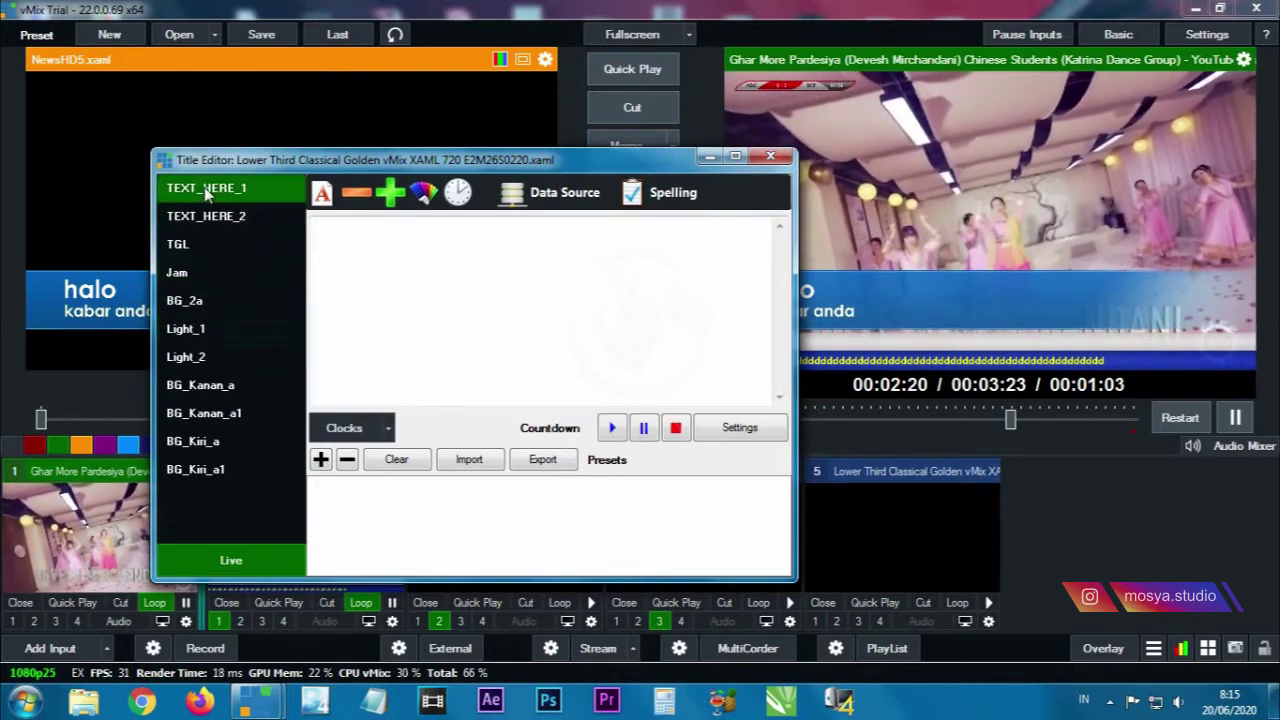
left_click(771, 158)
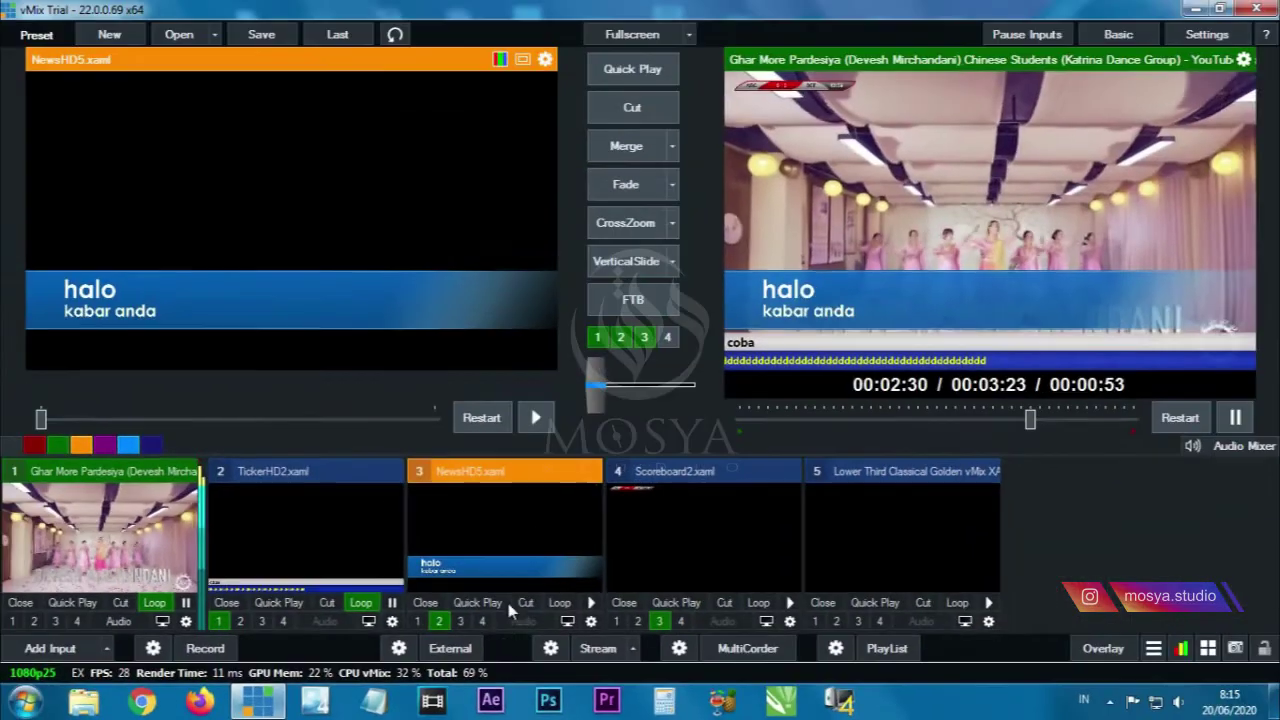
- Put the Lower Third Classical Golden title on overlay channel 2 and raise its position to Pan Y 0.081, keeping Pan X at 0
left_click(837, 621)
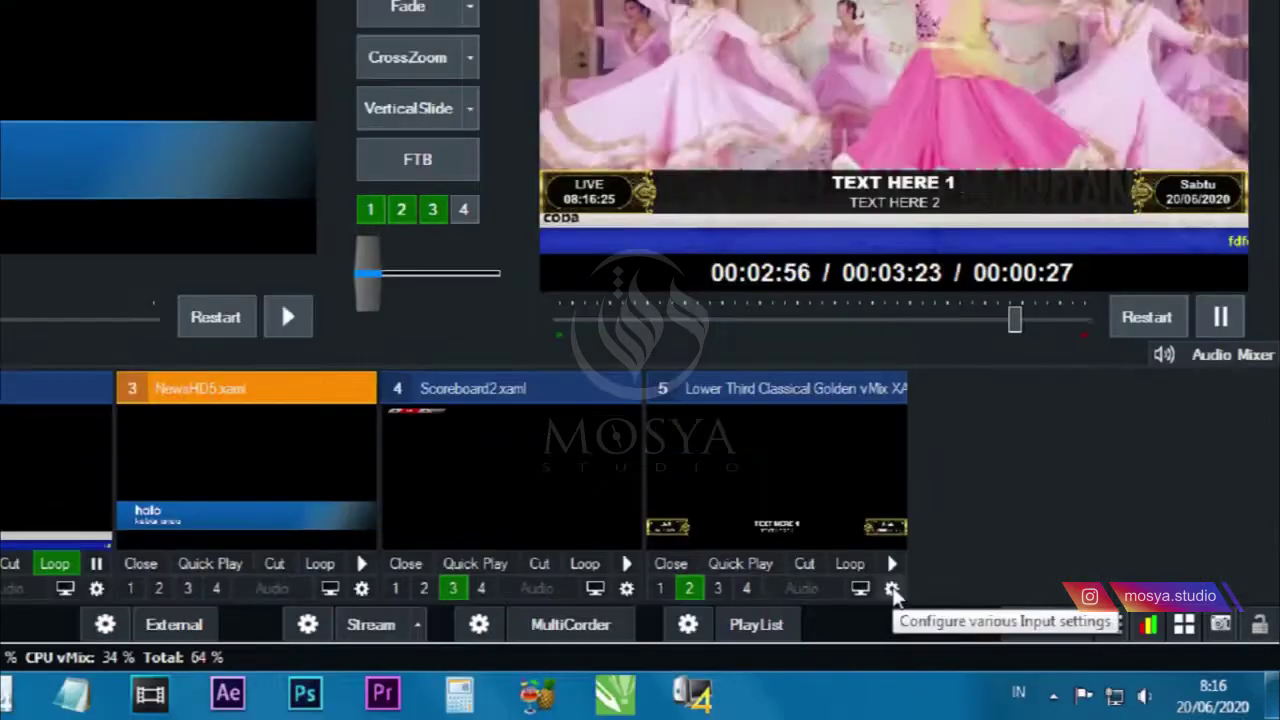
left_click(698, 523)
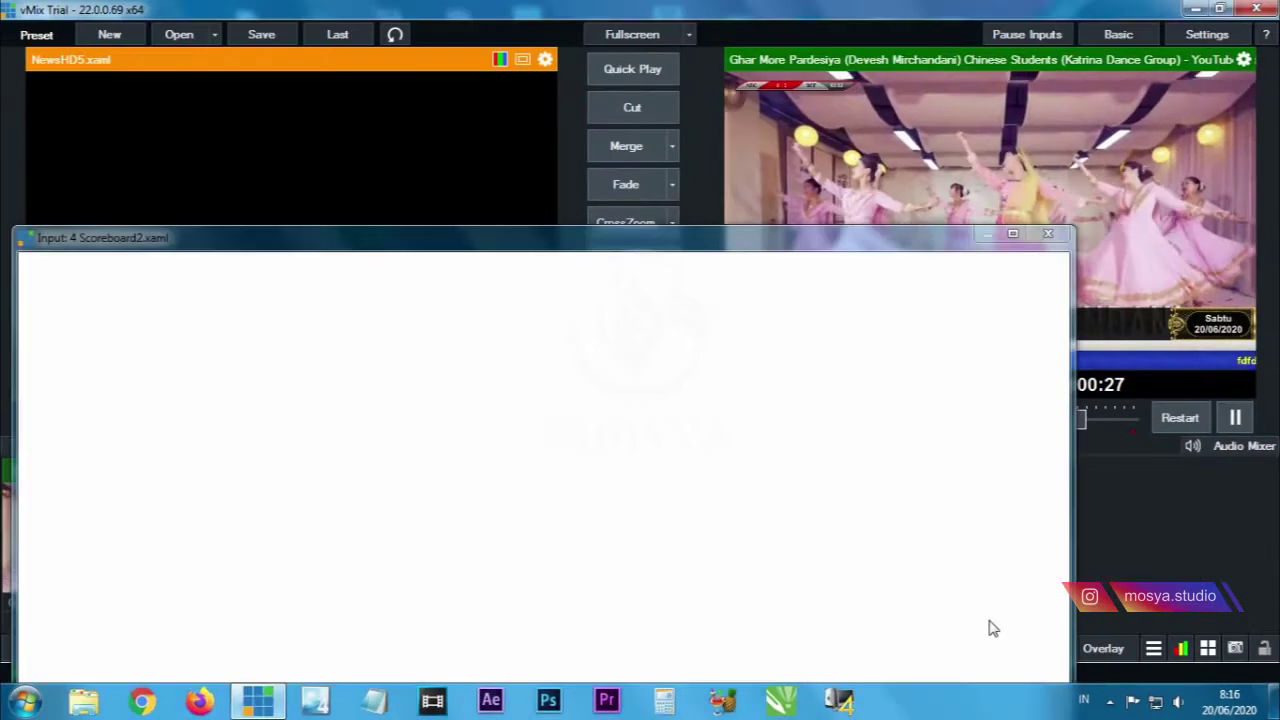
left_click_drag(530, 245, 343, 81)
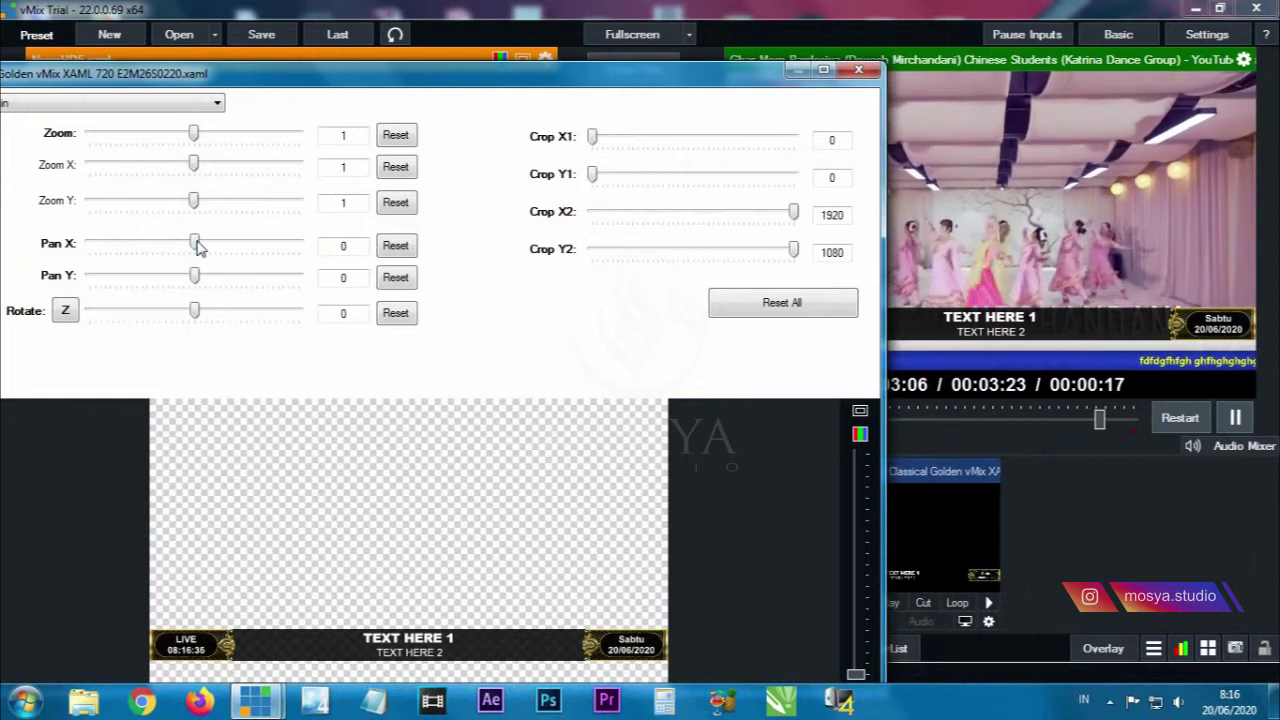
left_click_drag(197, 247, 196, 247)
left_click(404, 243)
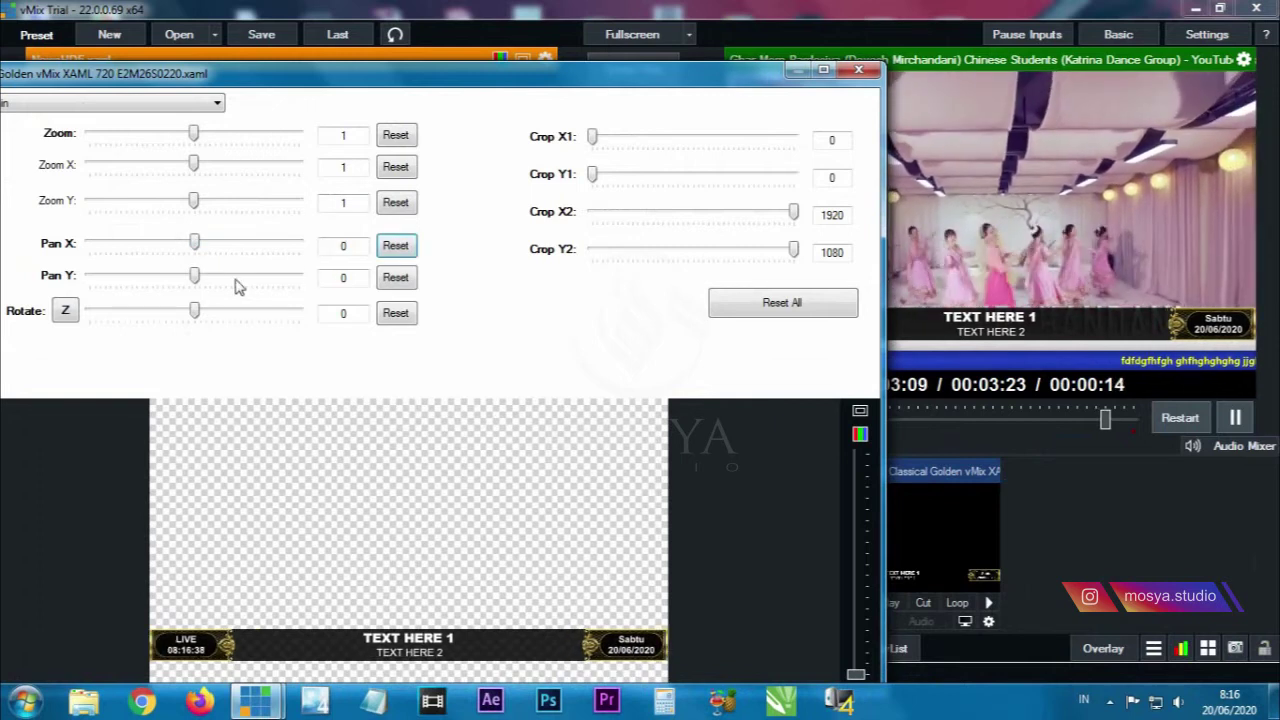
left_click_drag(197, 278, 201, 280)
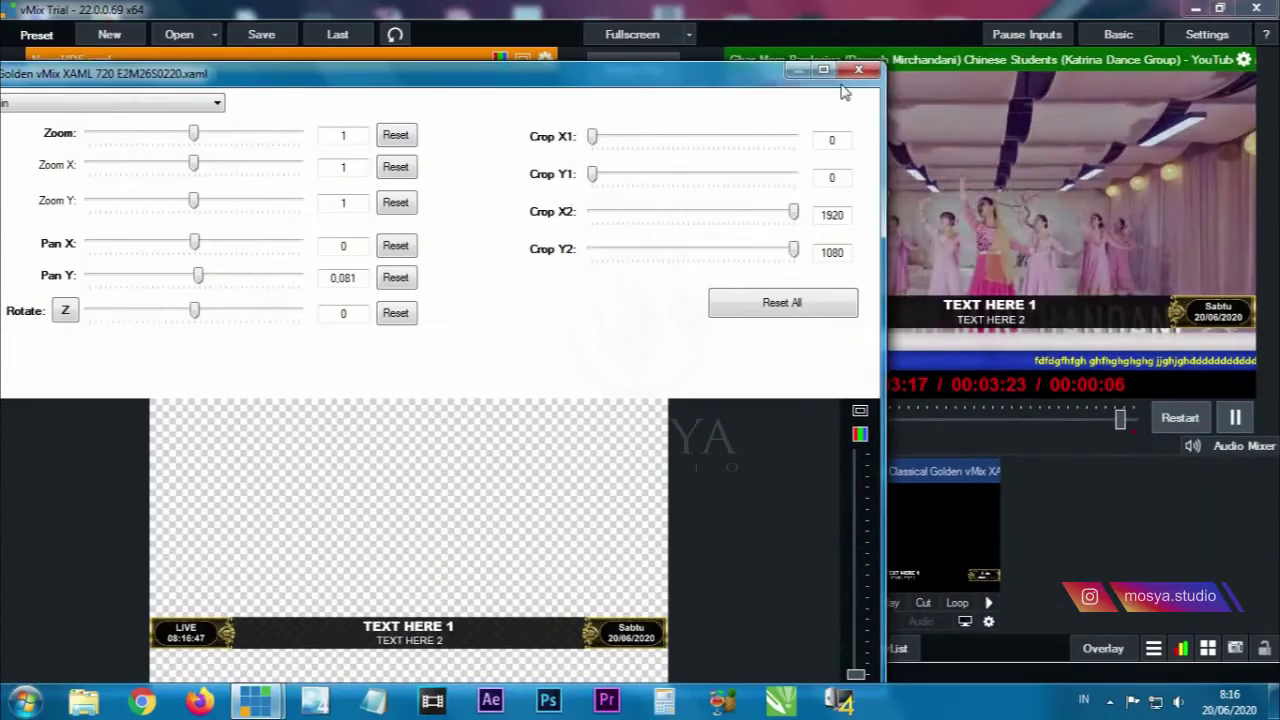
left_click(862, 75)
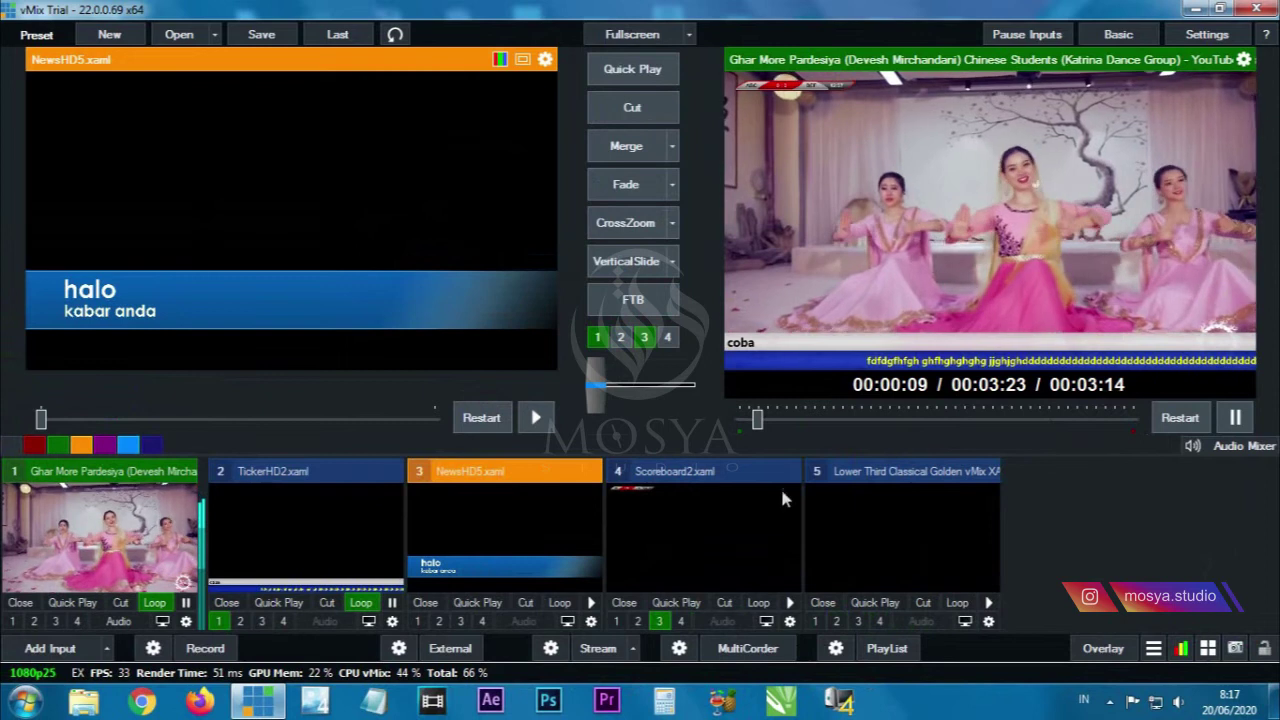
- Show NewsHD5 on overlay channel 2, take it off, and put the Lower Third Classical Golden title on channel 2 instead
left_click(438, 621)
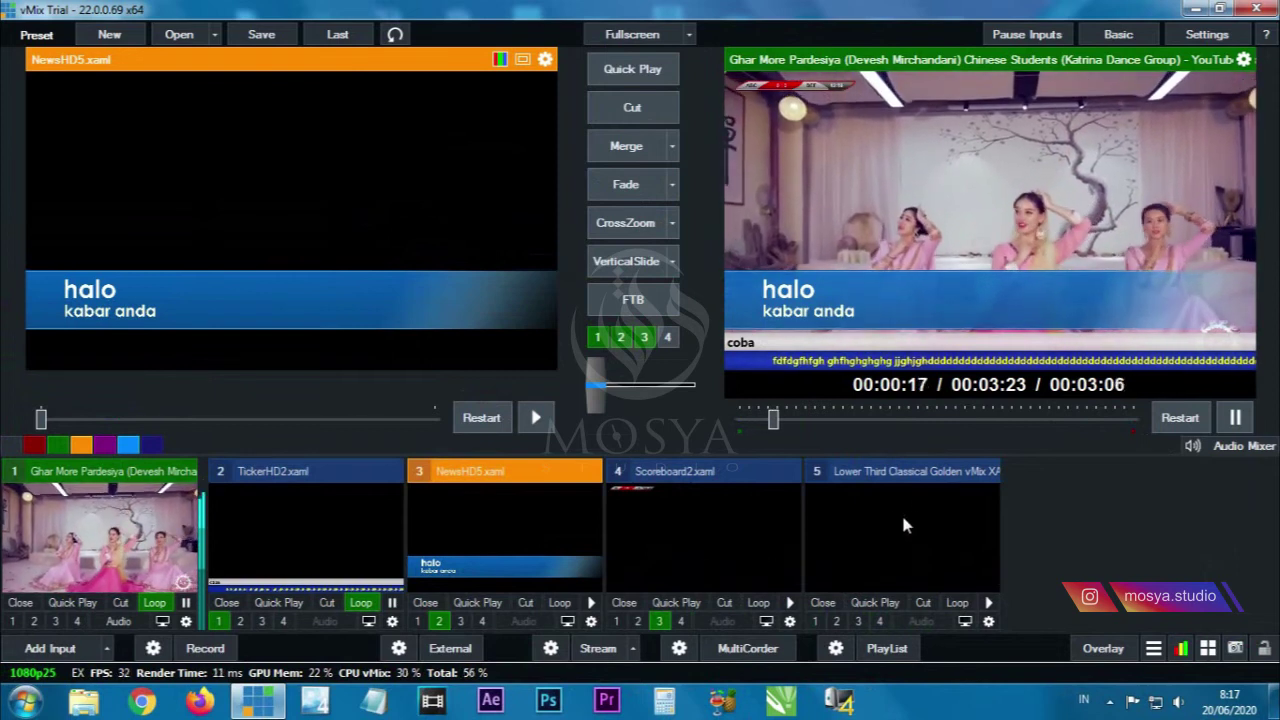
left_click(438, 621)
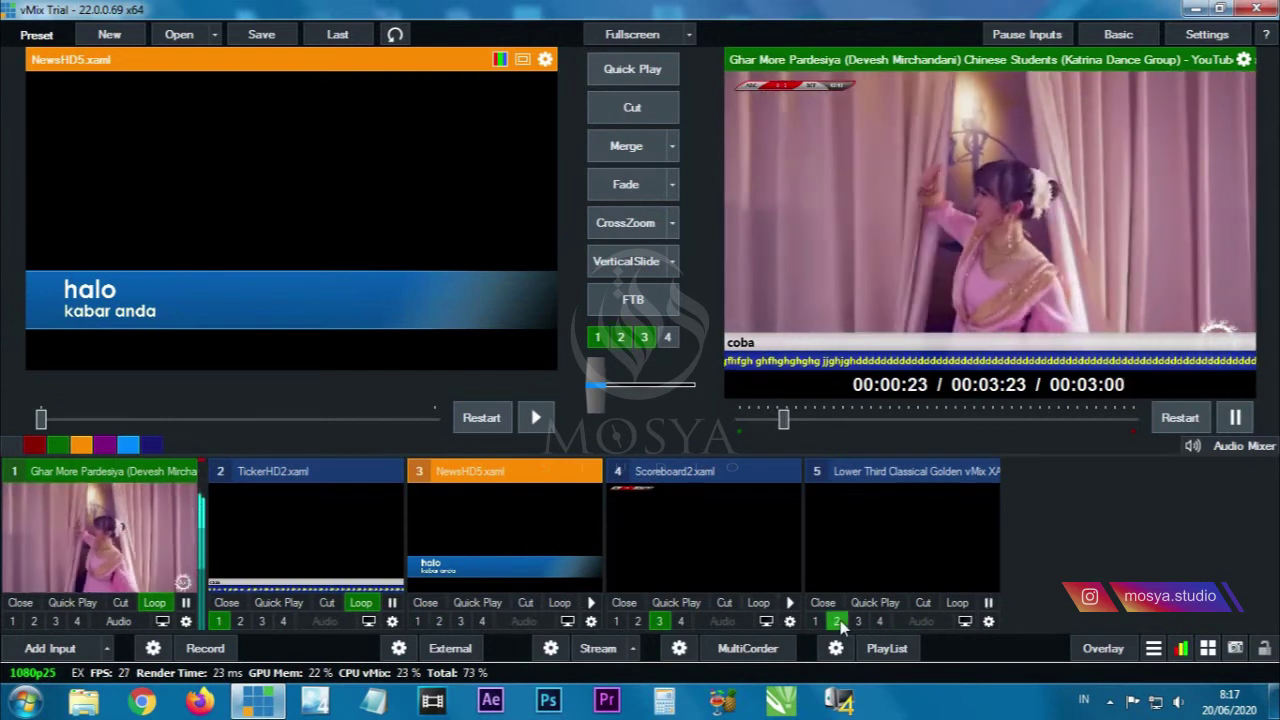
left_click(838, 621)
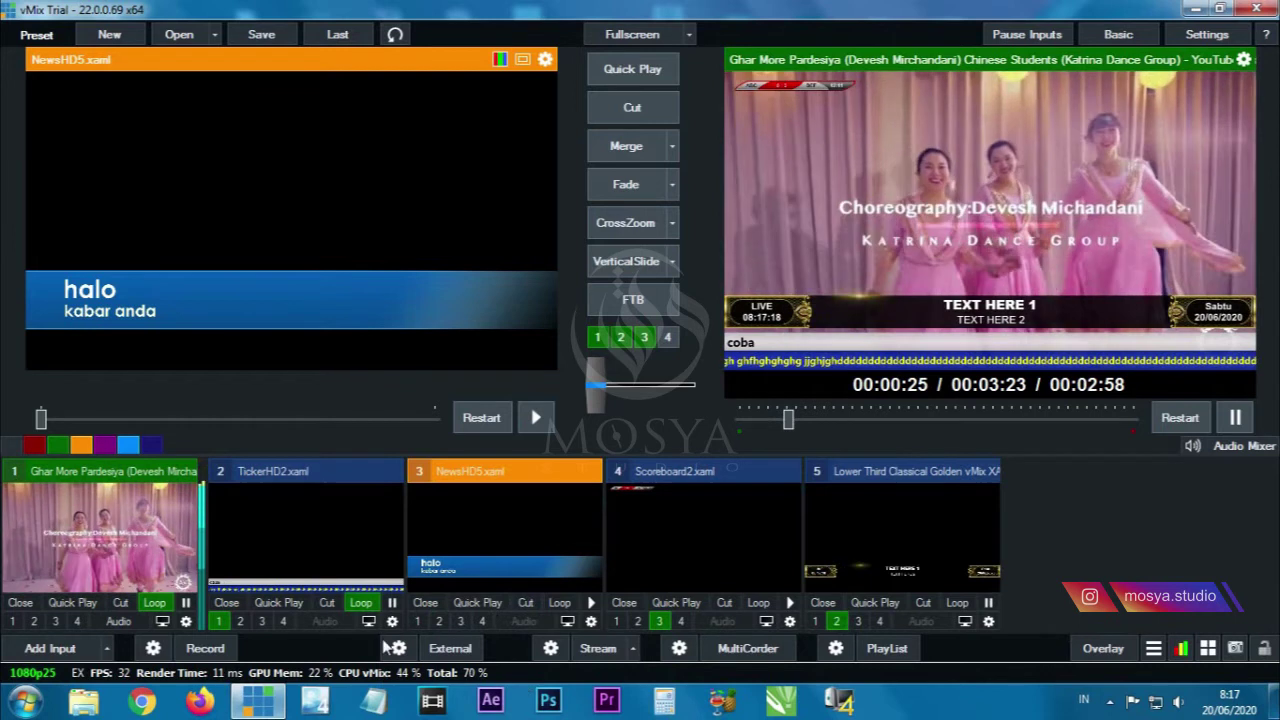